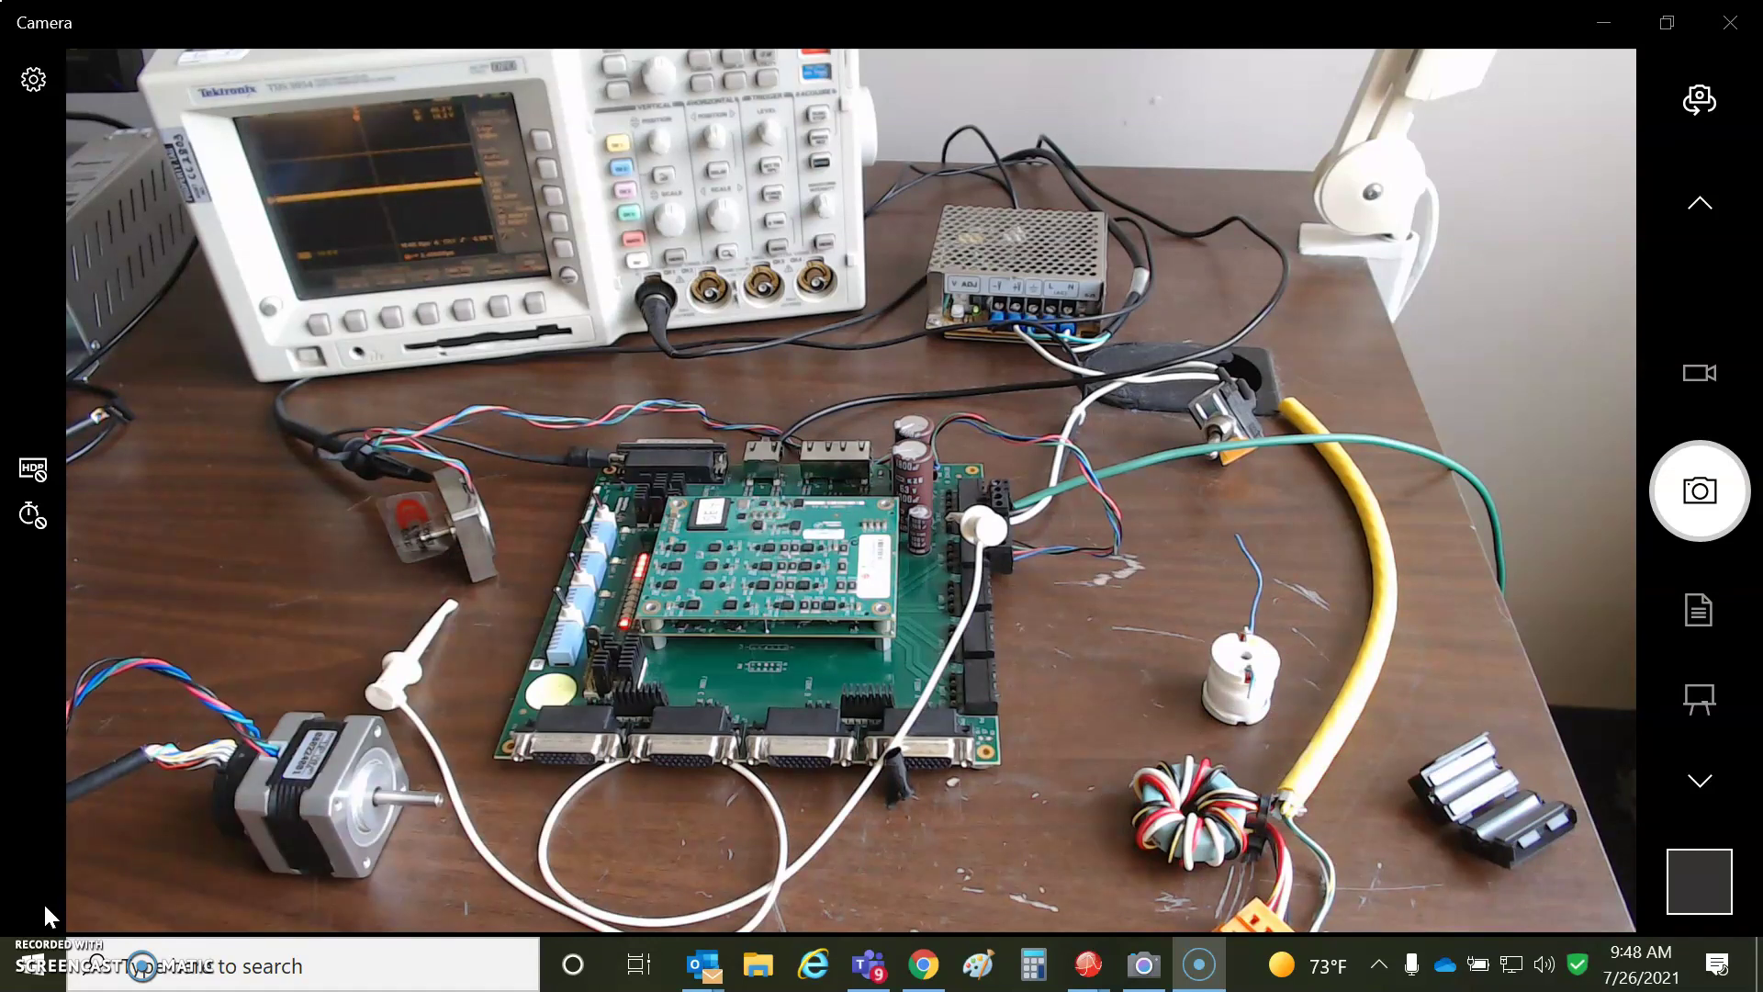
# Hide the camera view and scroll the hybrid stepper white paper in Chrome to the page 5 Holding Torque section.
pyautogui.click(1604, 20)
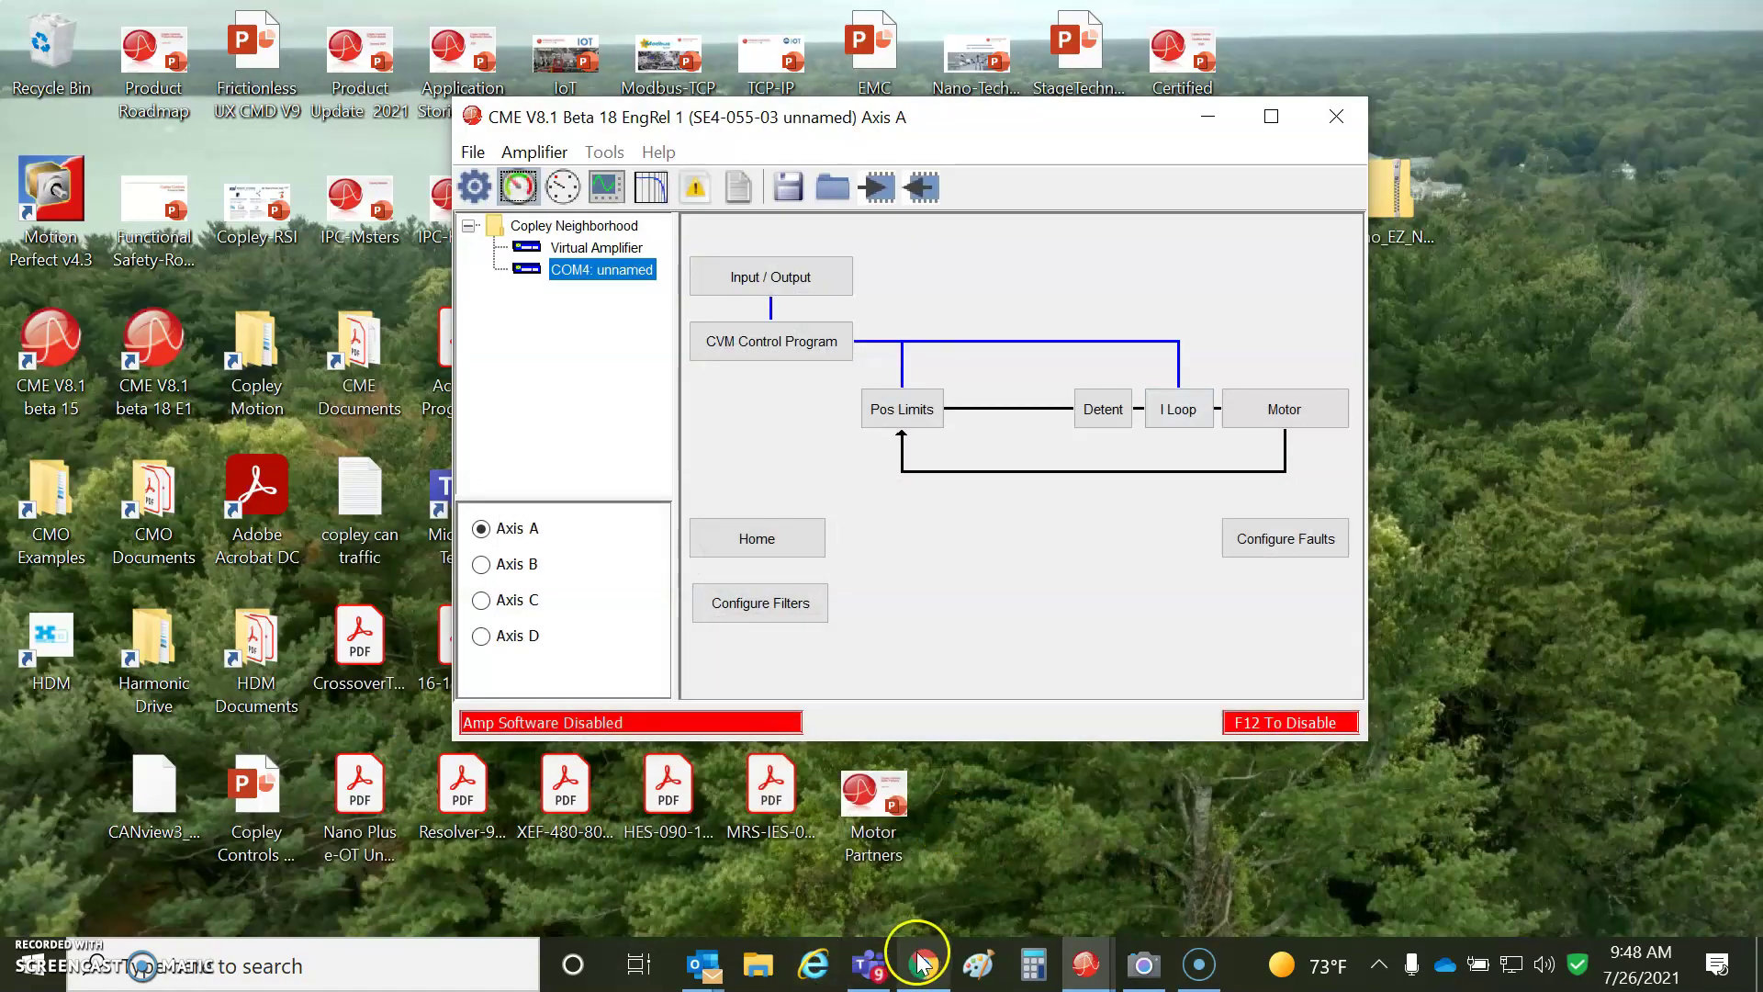
pyautogui.click(926, 973)
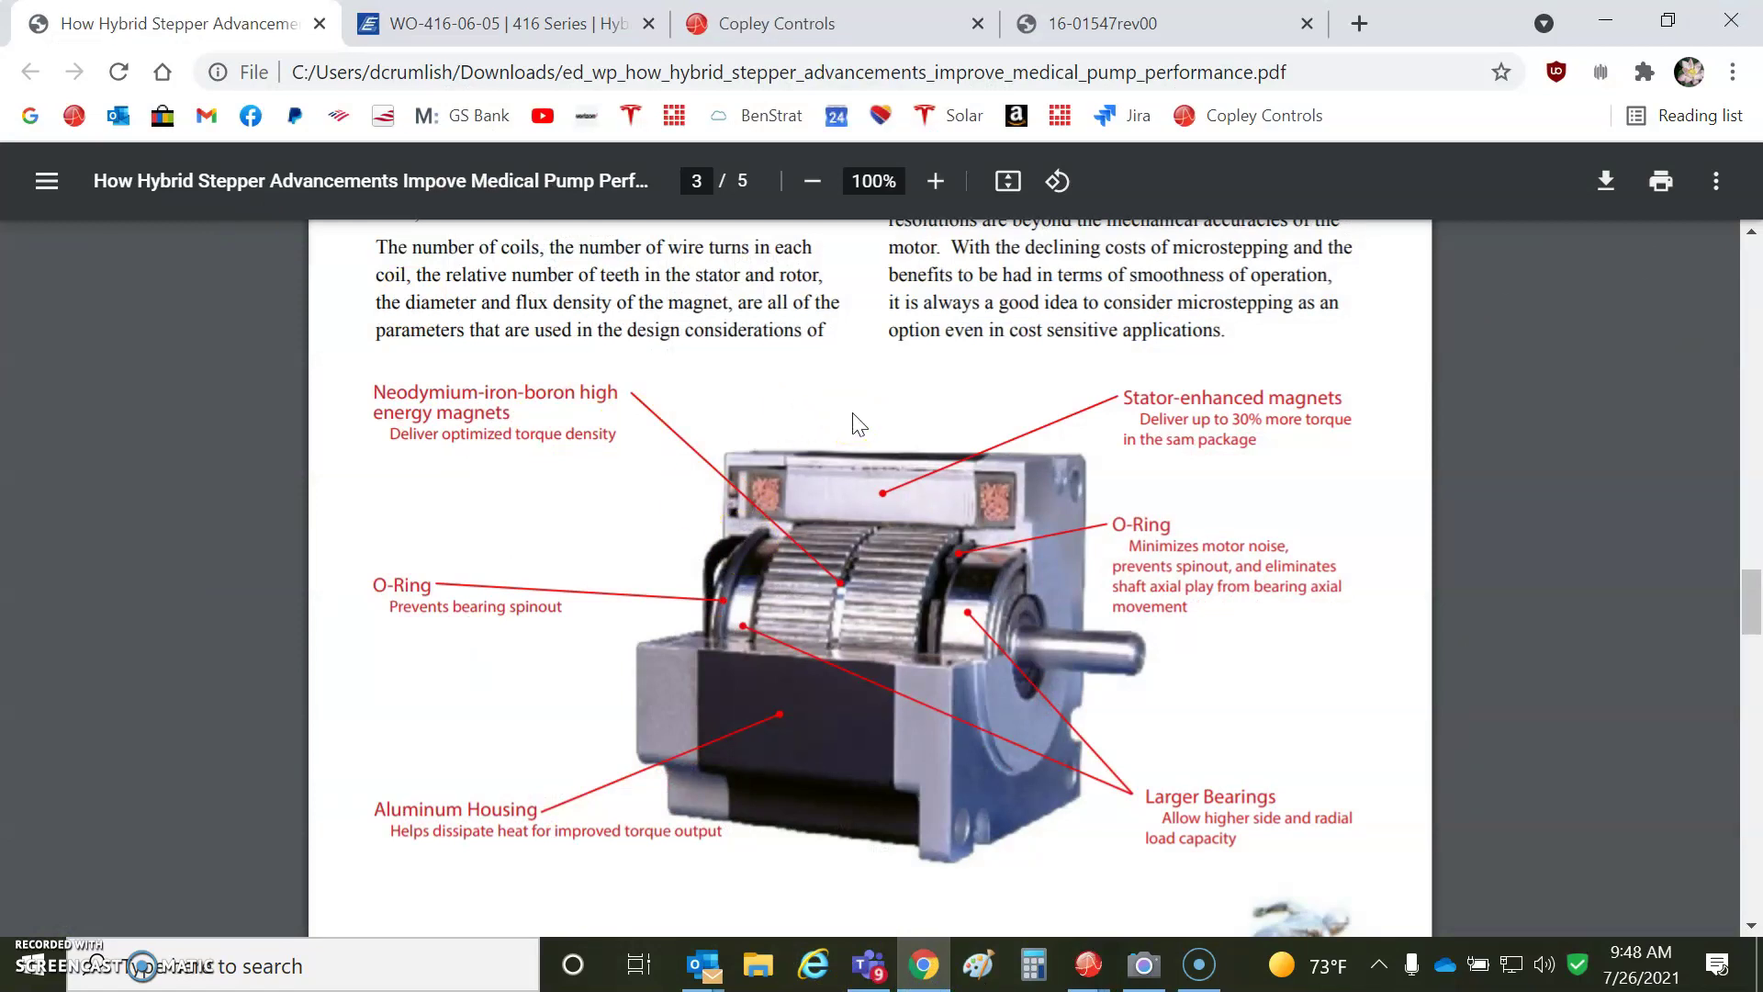
pyautogui.click(786, 644)
pyautogui.click(1753, 604)
pyautogui.moveTo(1754, 602); pyautogui.dragTo(1754, 834)
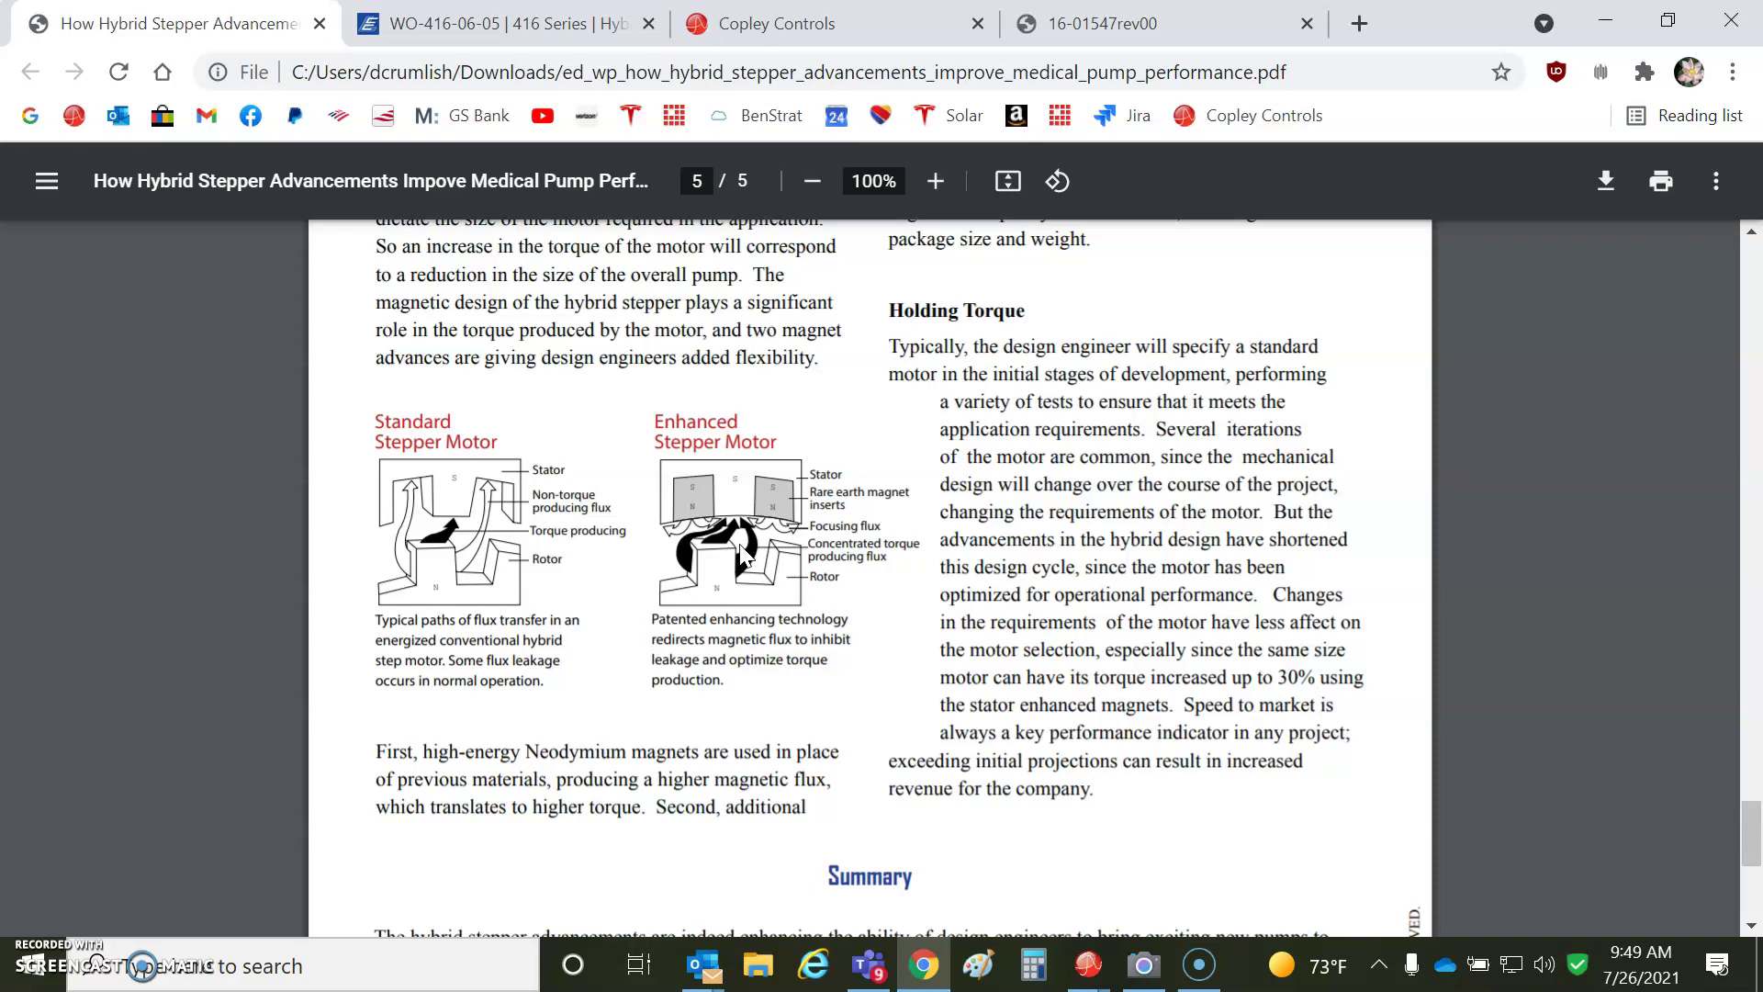
# Scroll the WO-416-06-05 product page past Dimensions to its torque curve, which reaches zero at 1200 RPM.
pyautogui.click(455, 25)
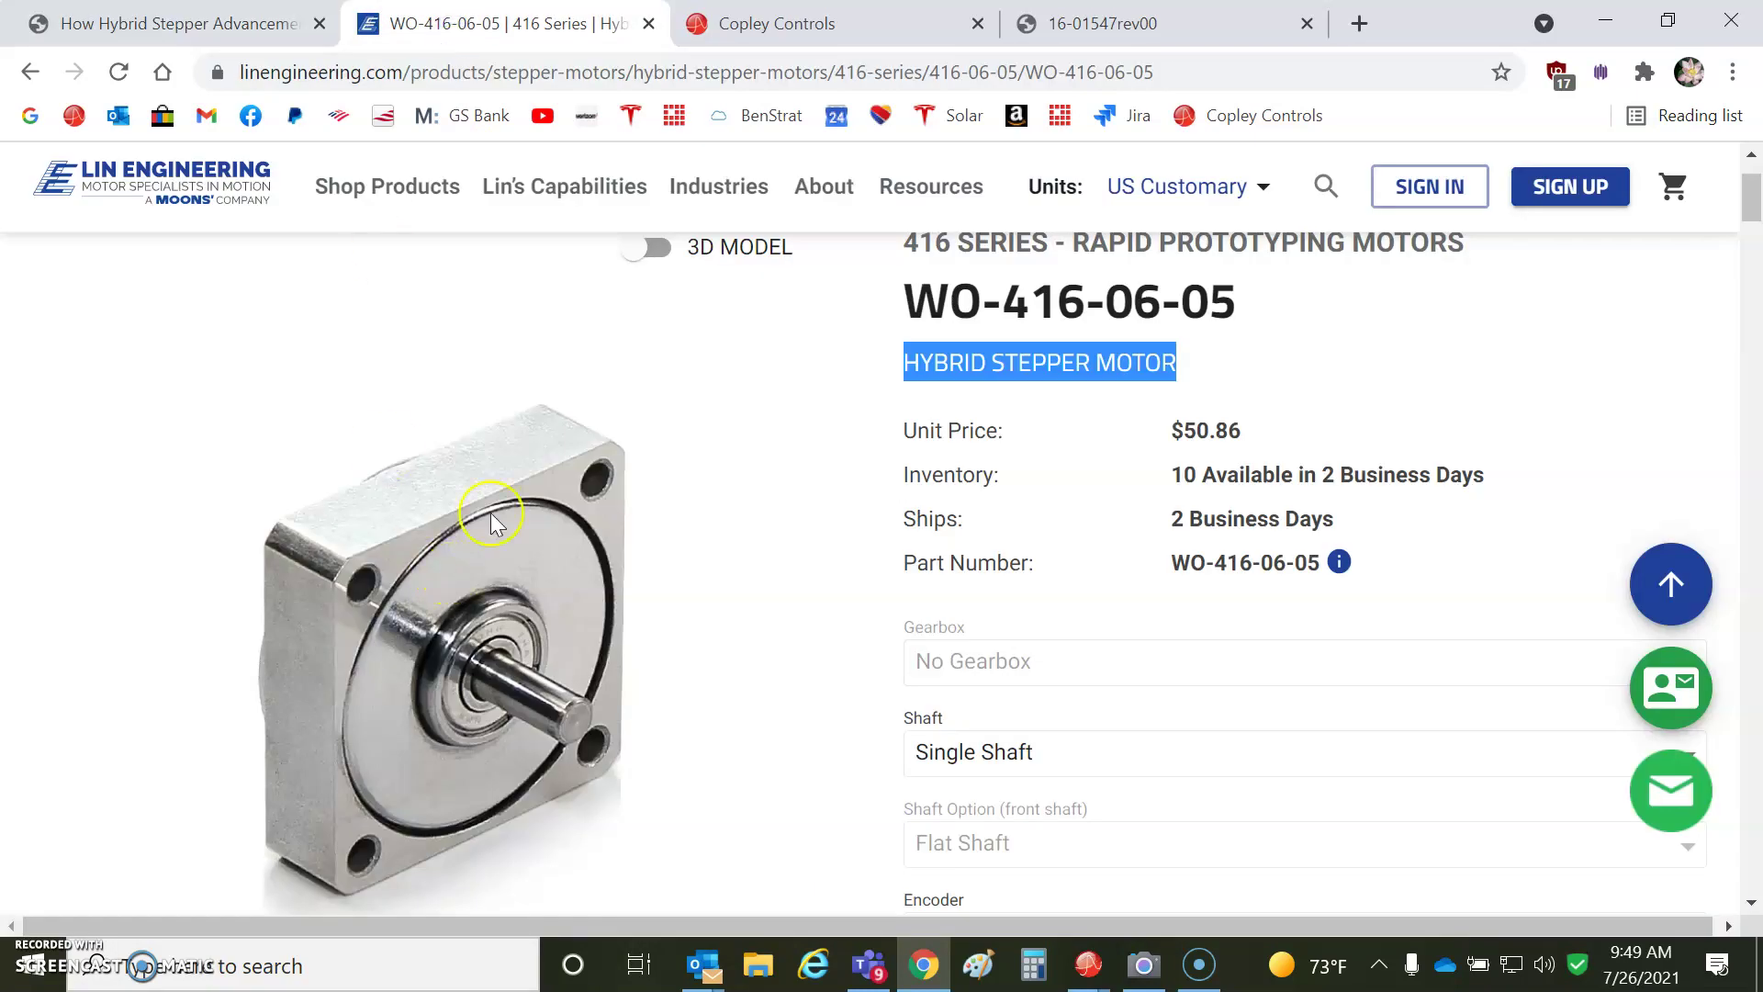
pyautogui.click(954, 353)
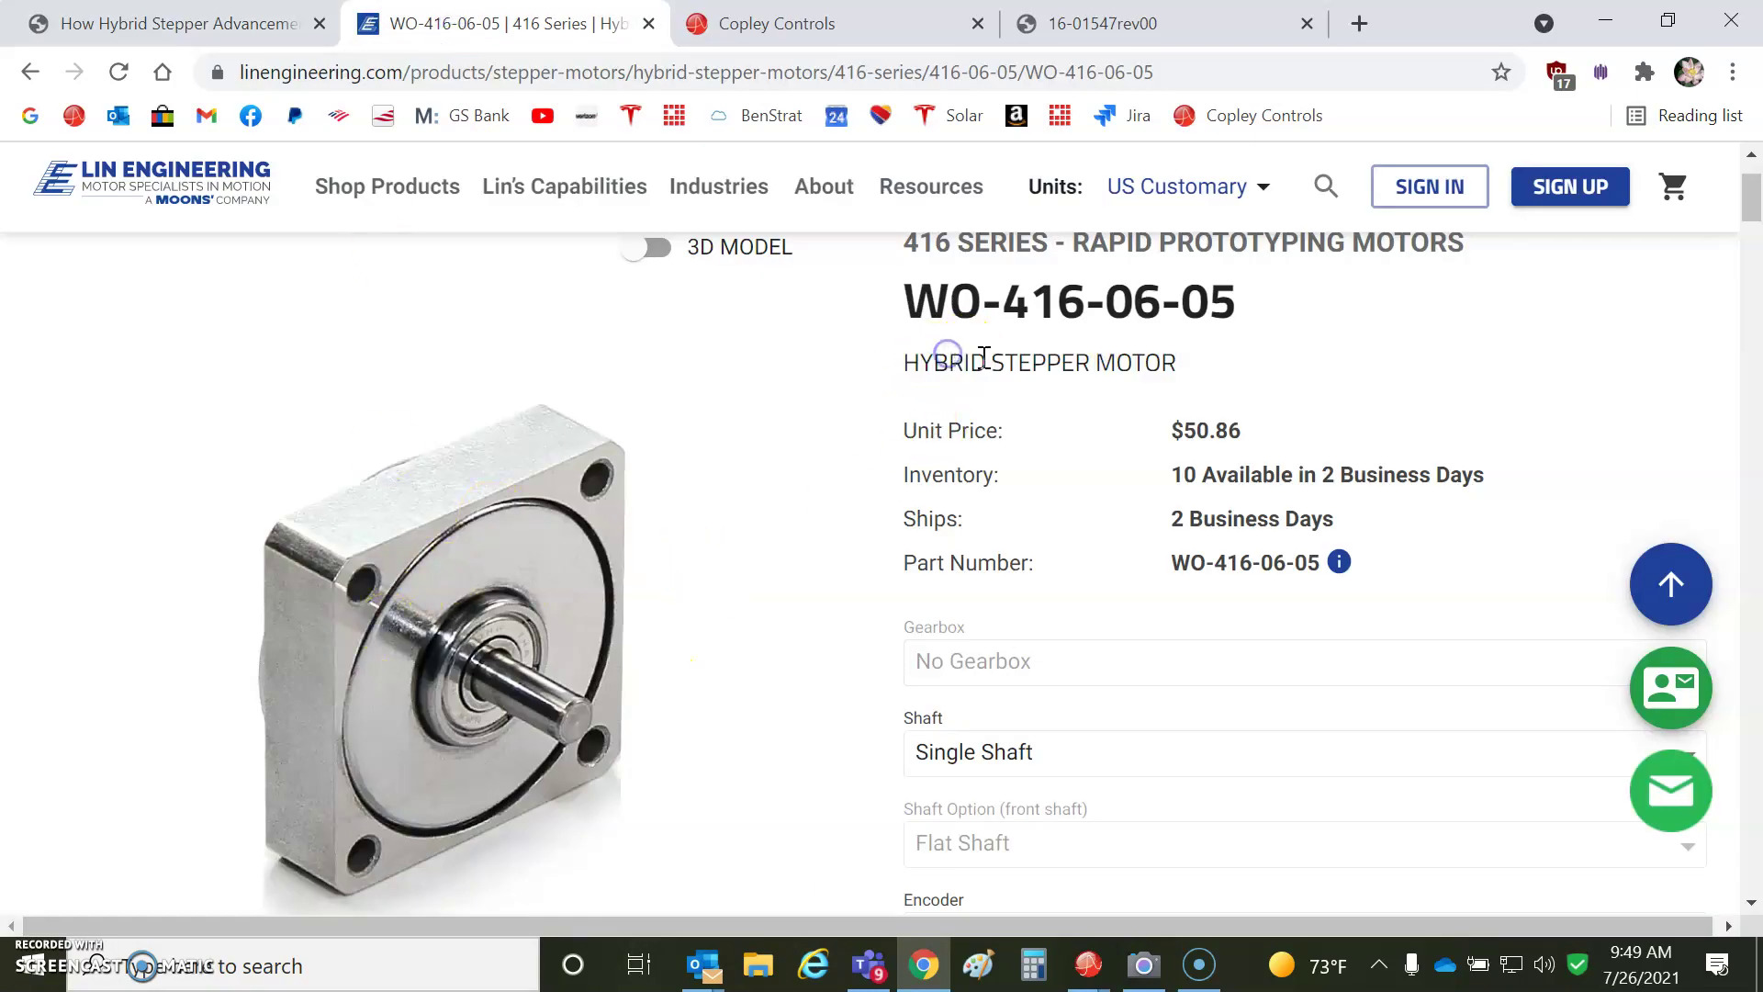
pyautogui.click(1753, 905)
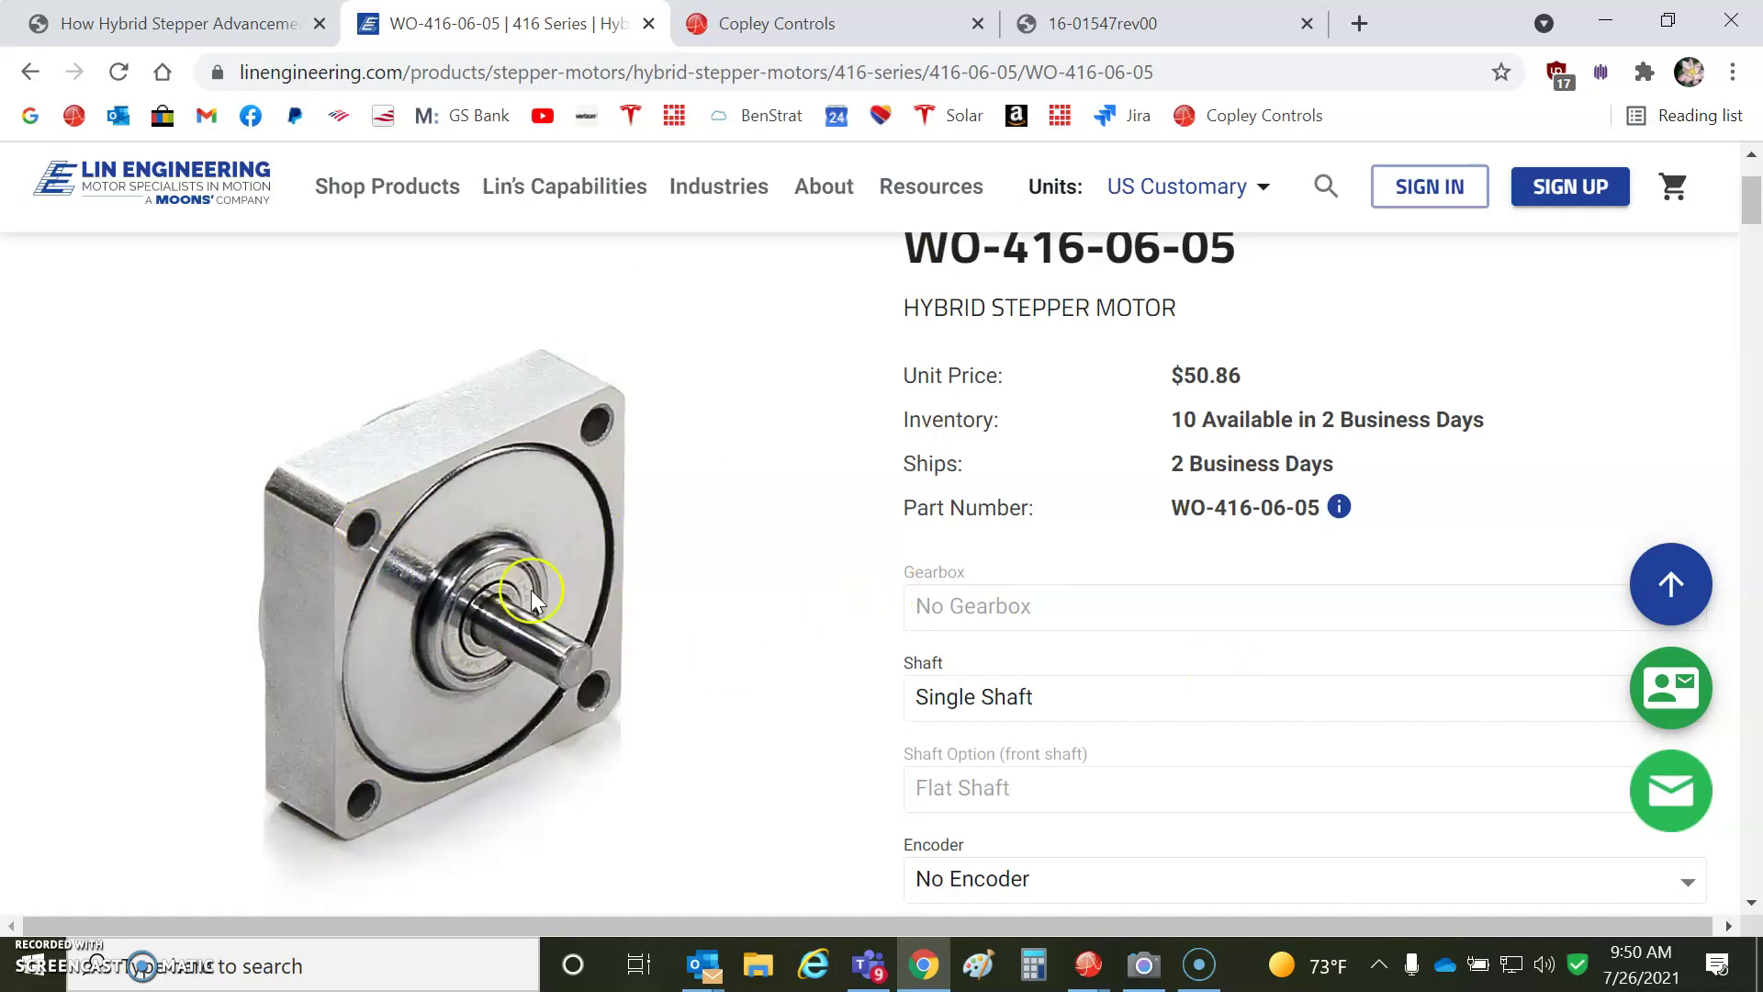
pyautogui.click(1753, 905)
pyautogui.scroll(-3, 1753, 904)
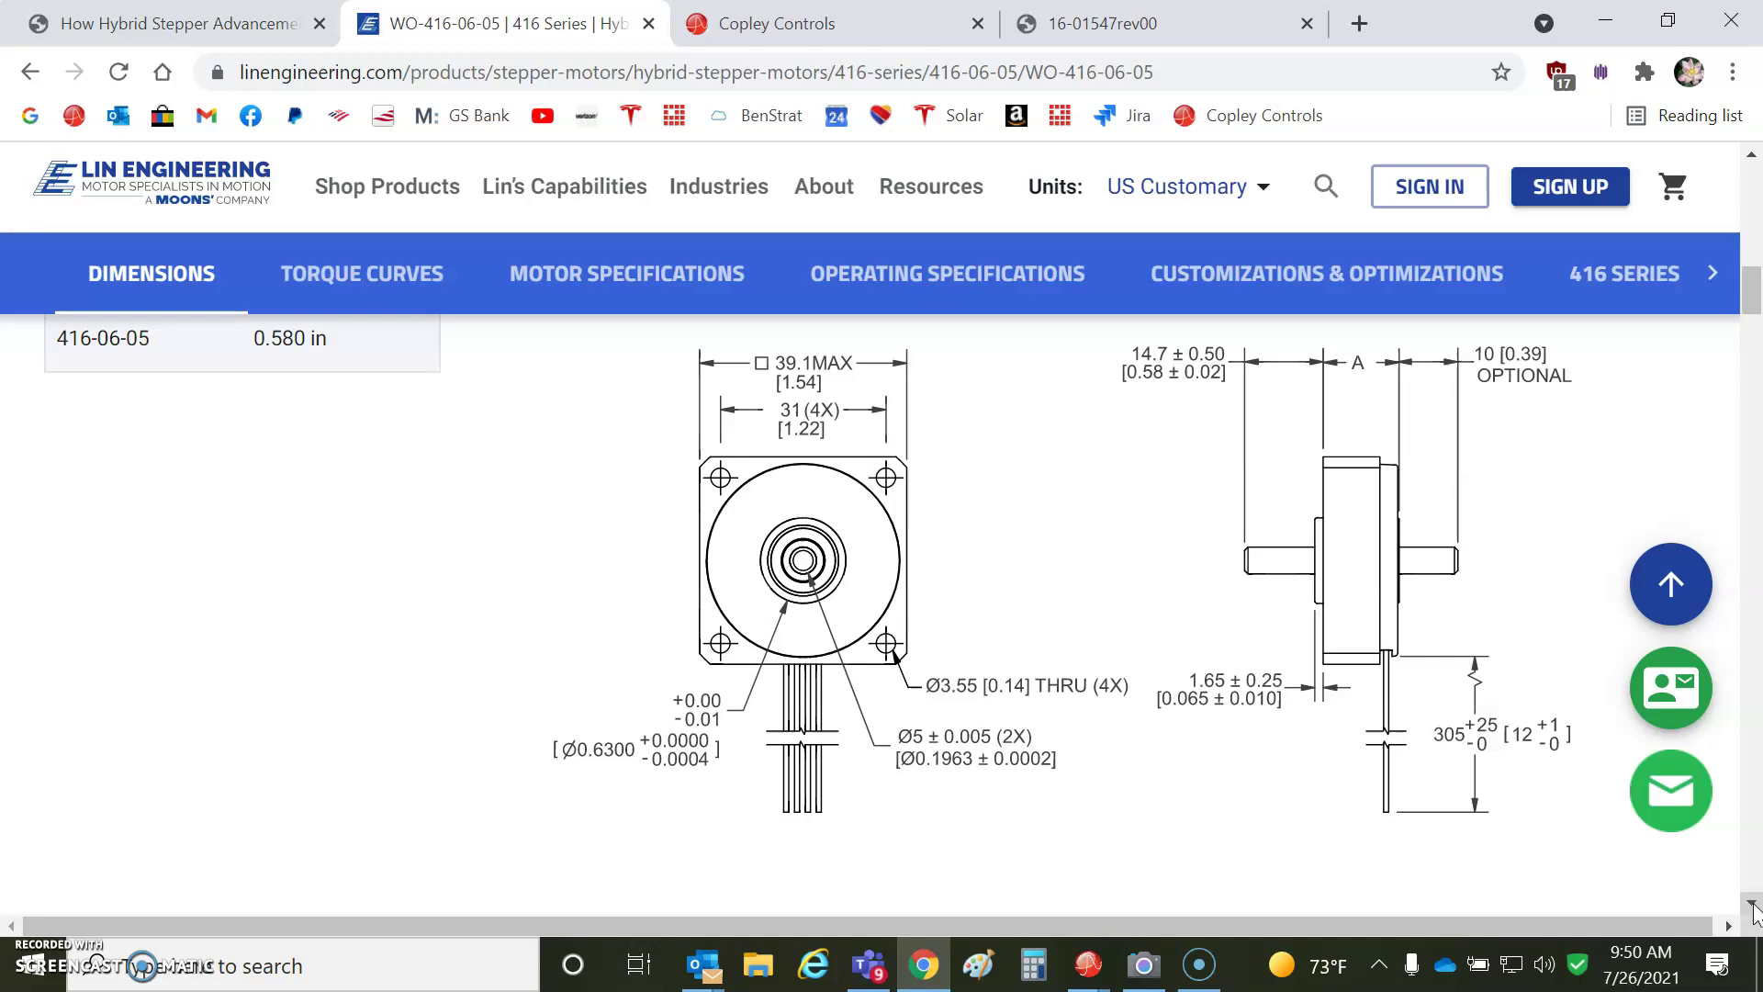
pyautogui.moveTo(1755, 904); pyautogui.dragTo(1755, 905)
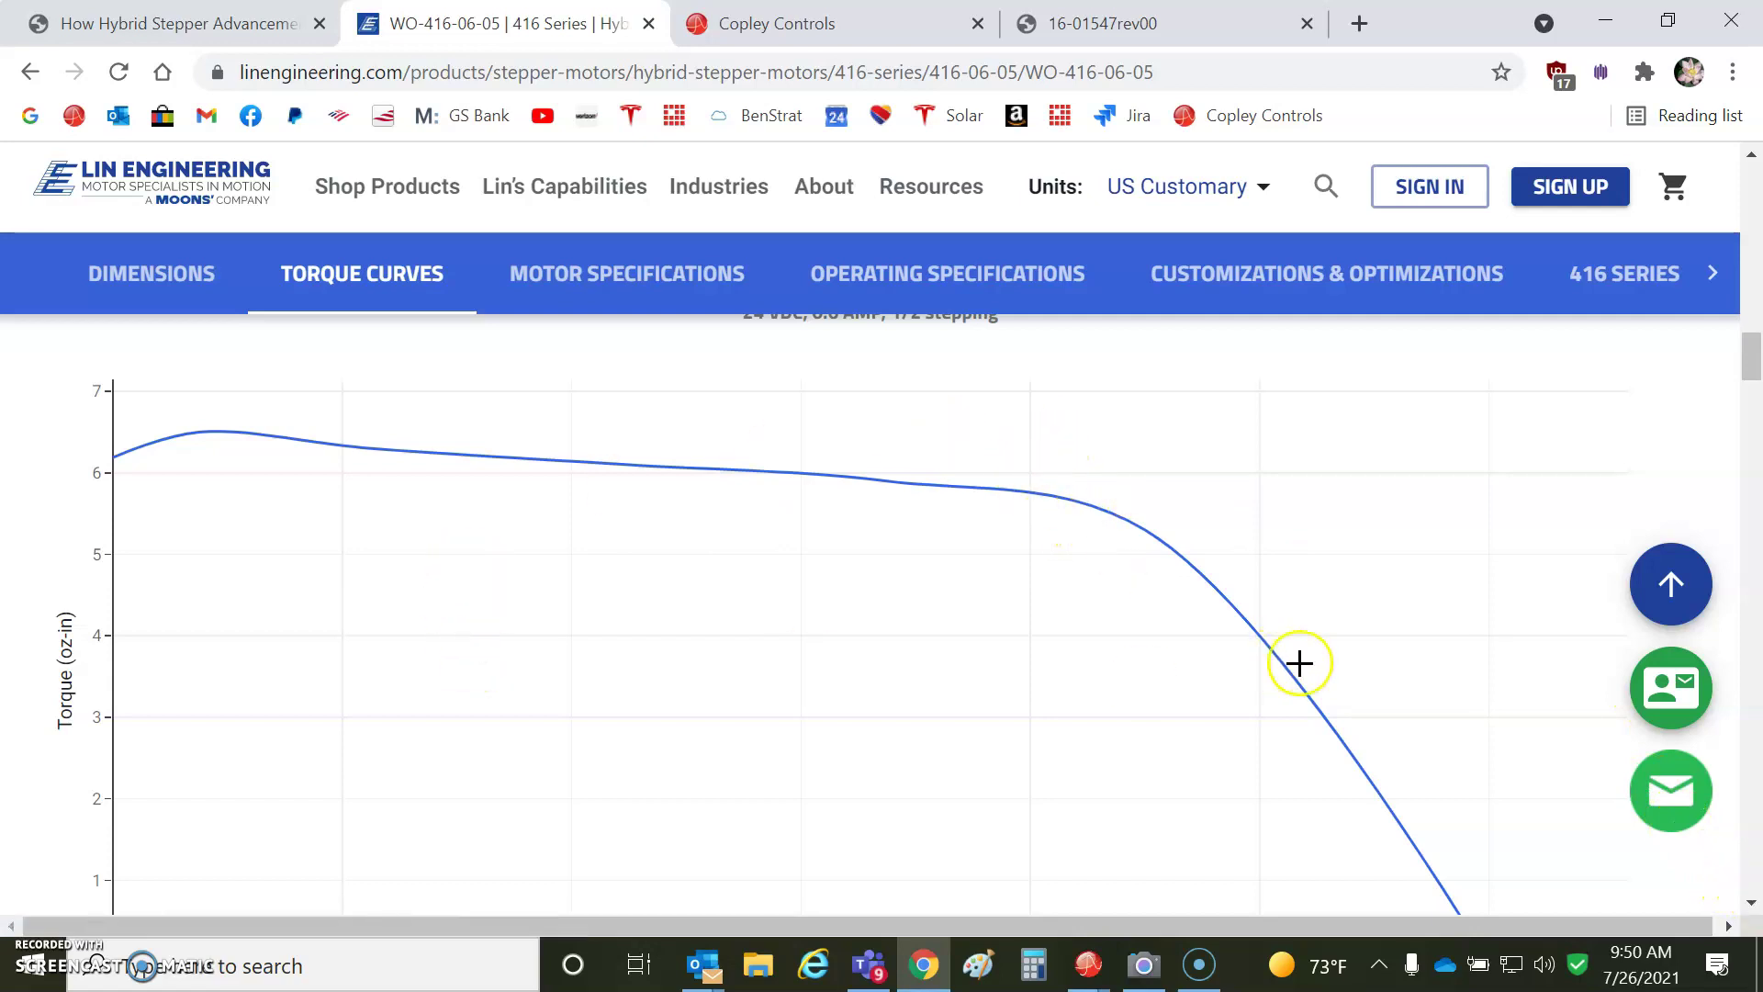
pyautogui.click(1752, 902)
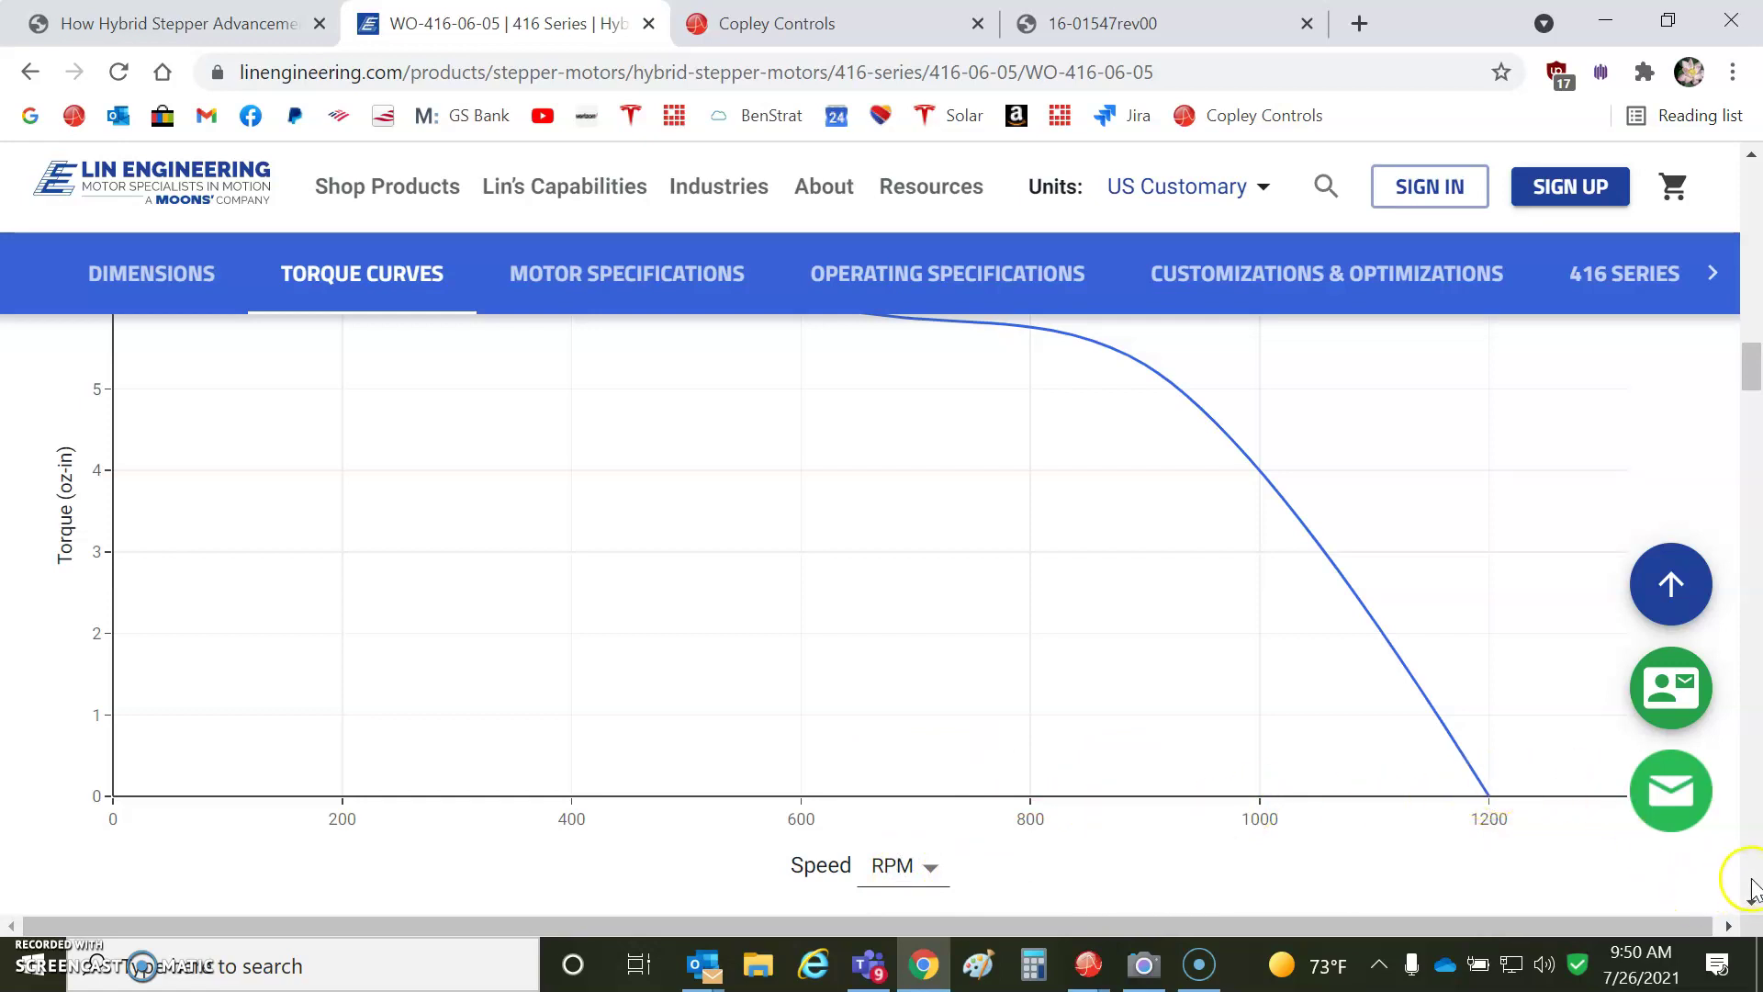
# Highlight the 0.9° step angle, 0.6 AMP current and 7.08 oz-in holding torque in Motor Specifications.
pyautogui.click(1752, 903)
pyautogui.moveTo(1753, 903); pyautogui.dragTo(1752, 903)
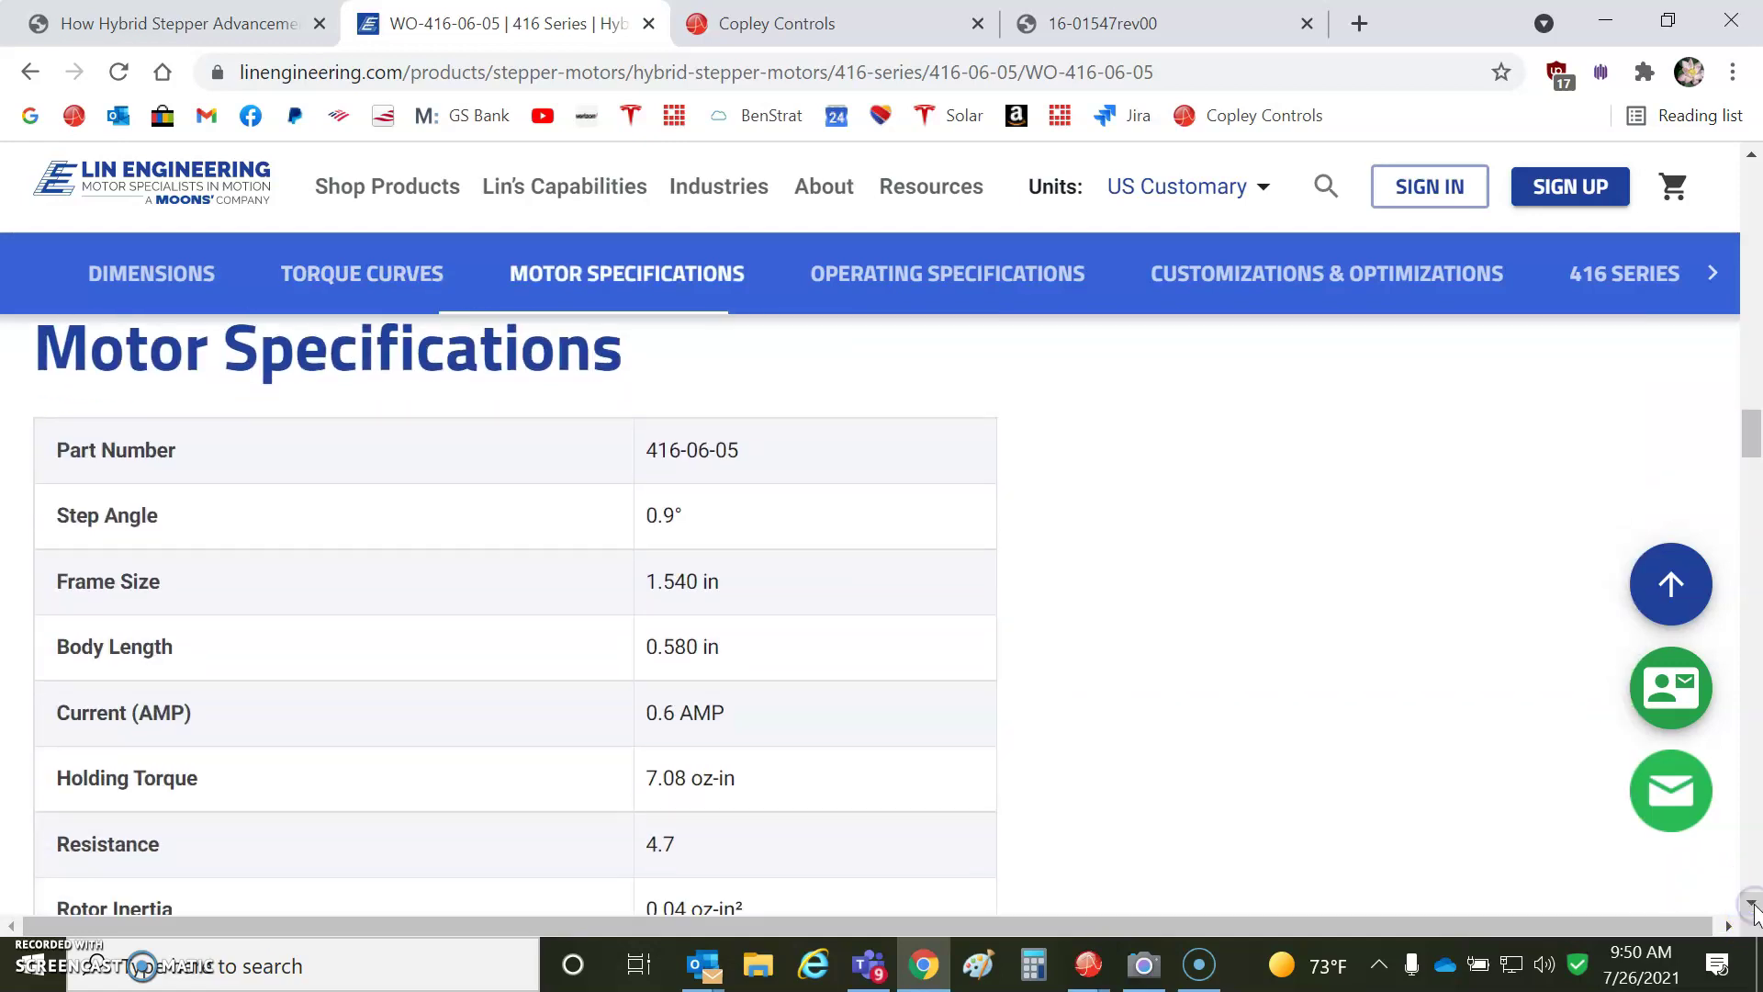
pyautogui.click(642, 514)
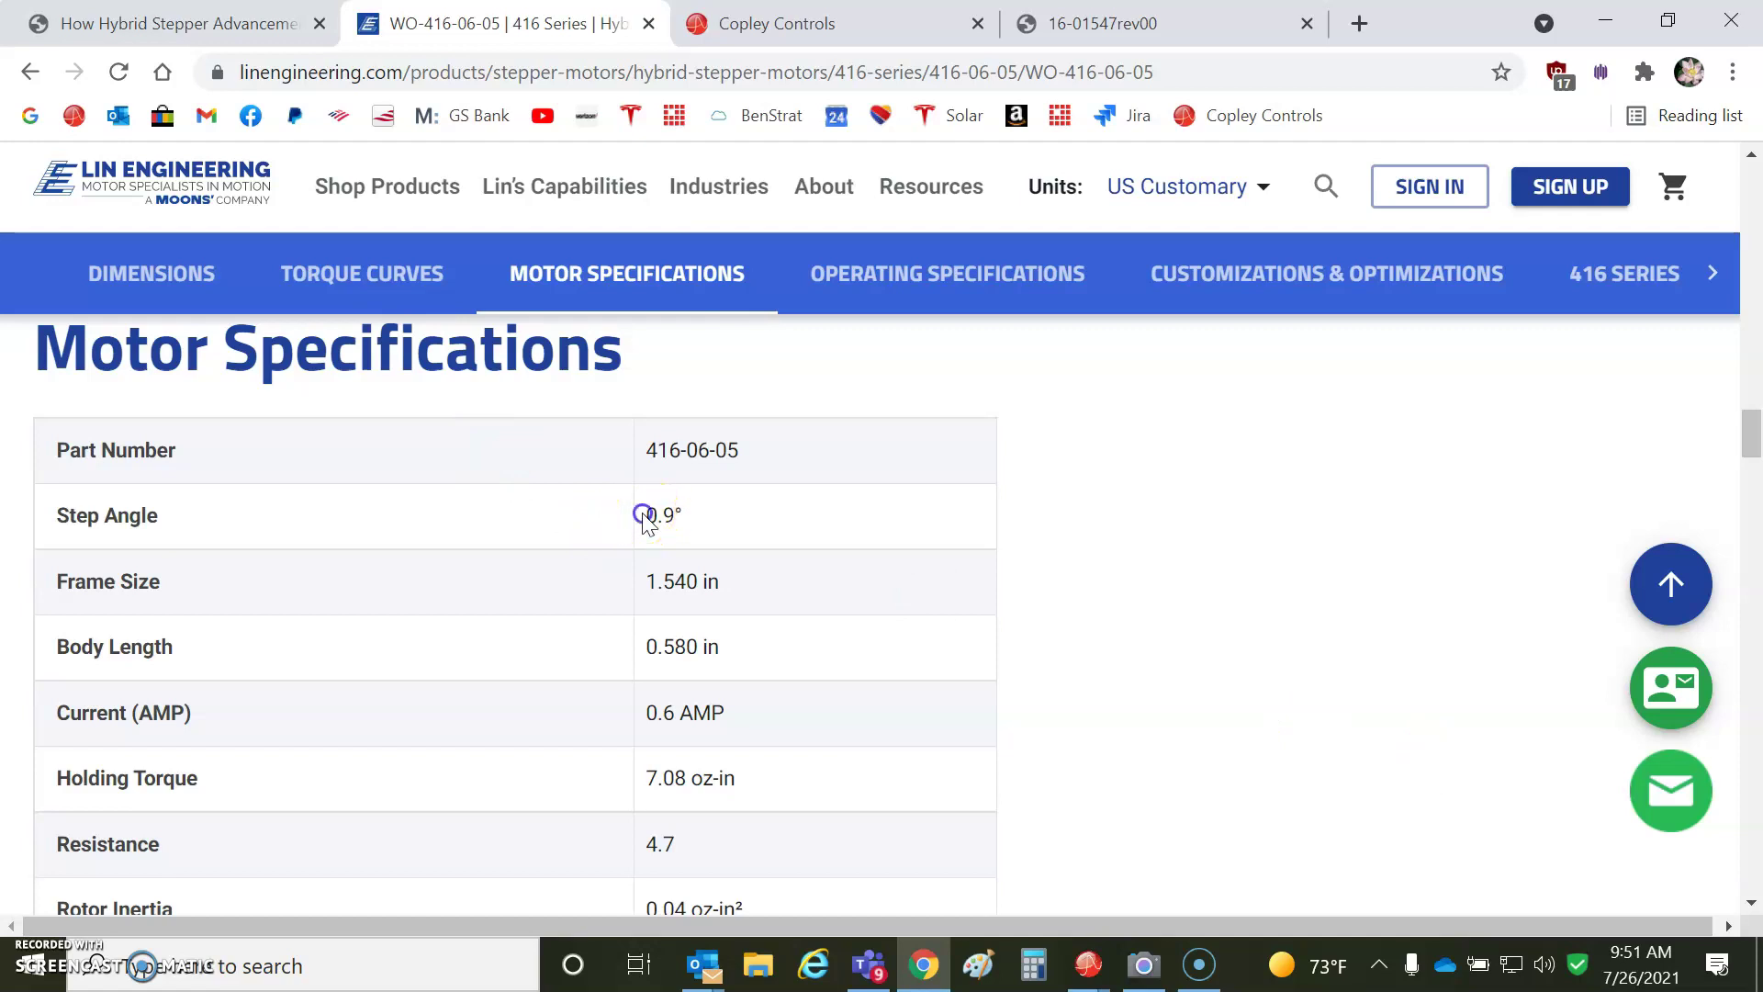
pyautogui.moveTo(646, 516); pyautogui.dragTo(698, 513)
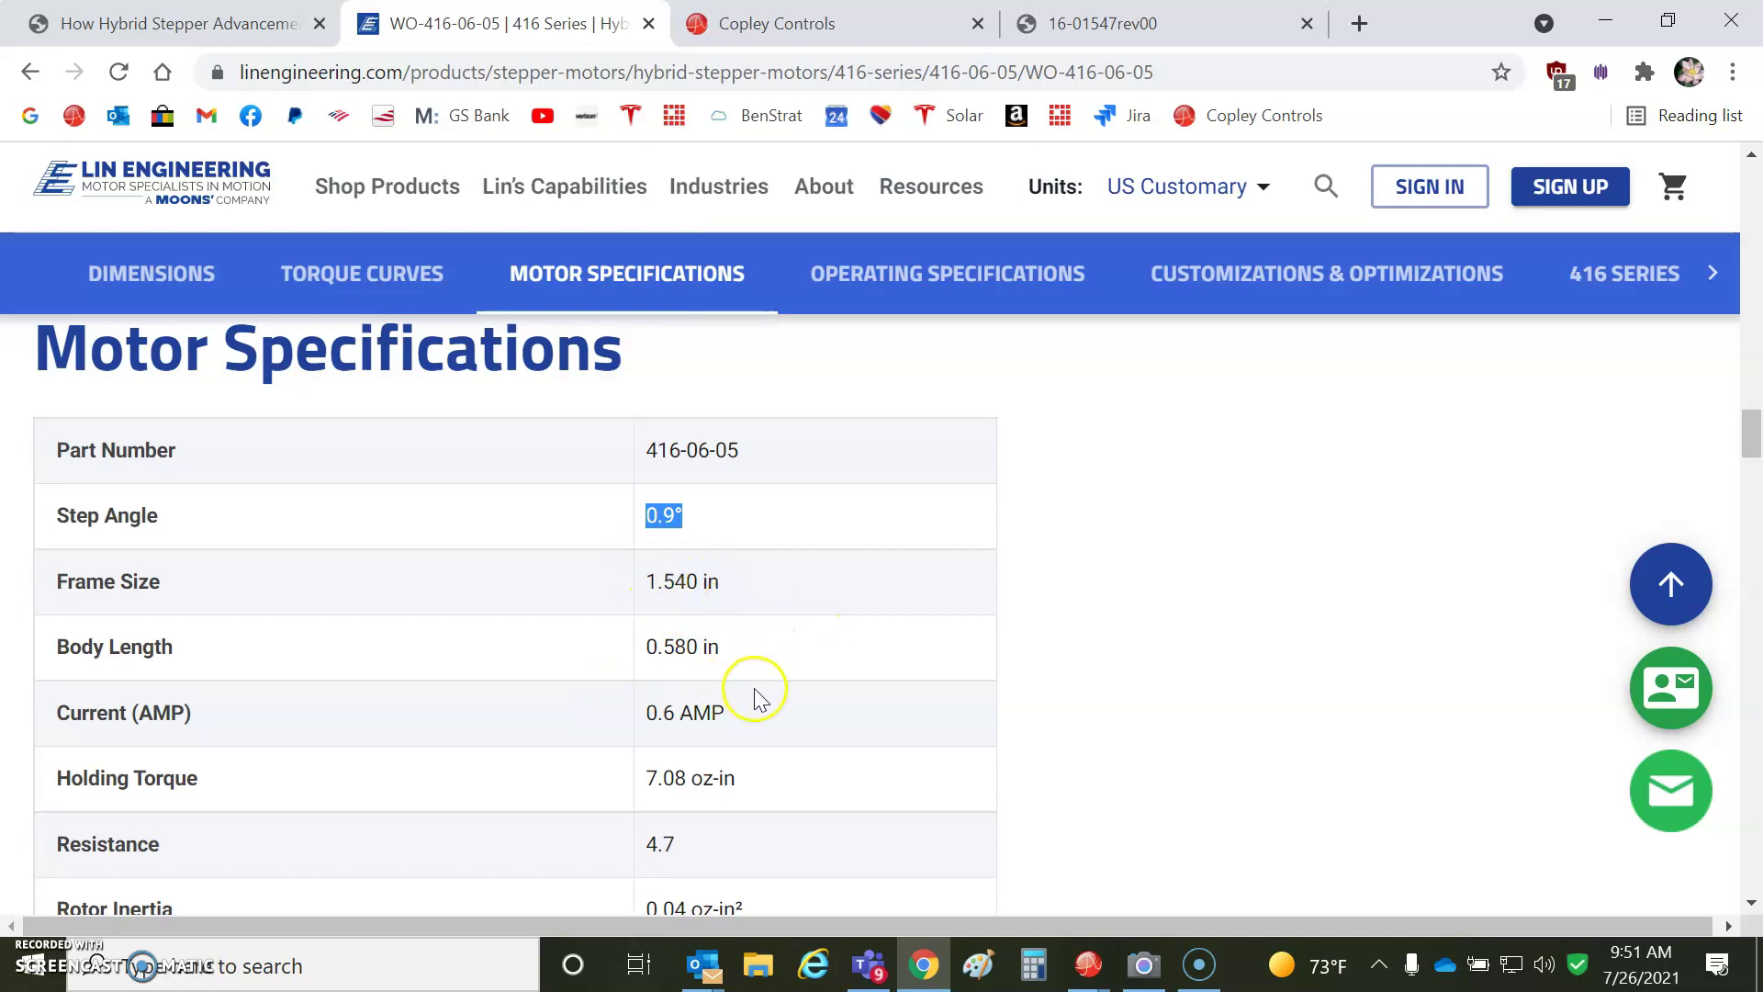
pyautogui.moveTo(657, 713); pyautogui.dragTo(795, 705)
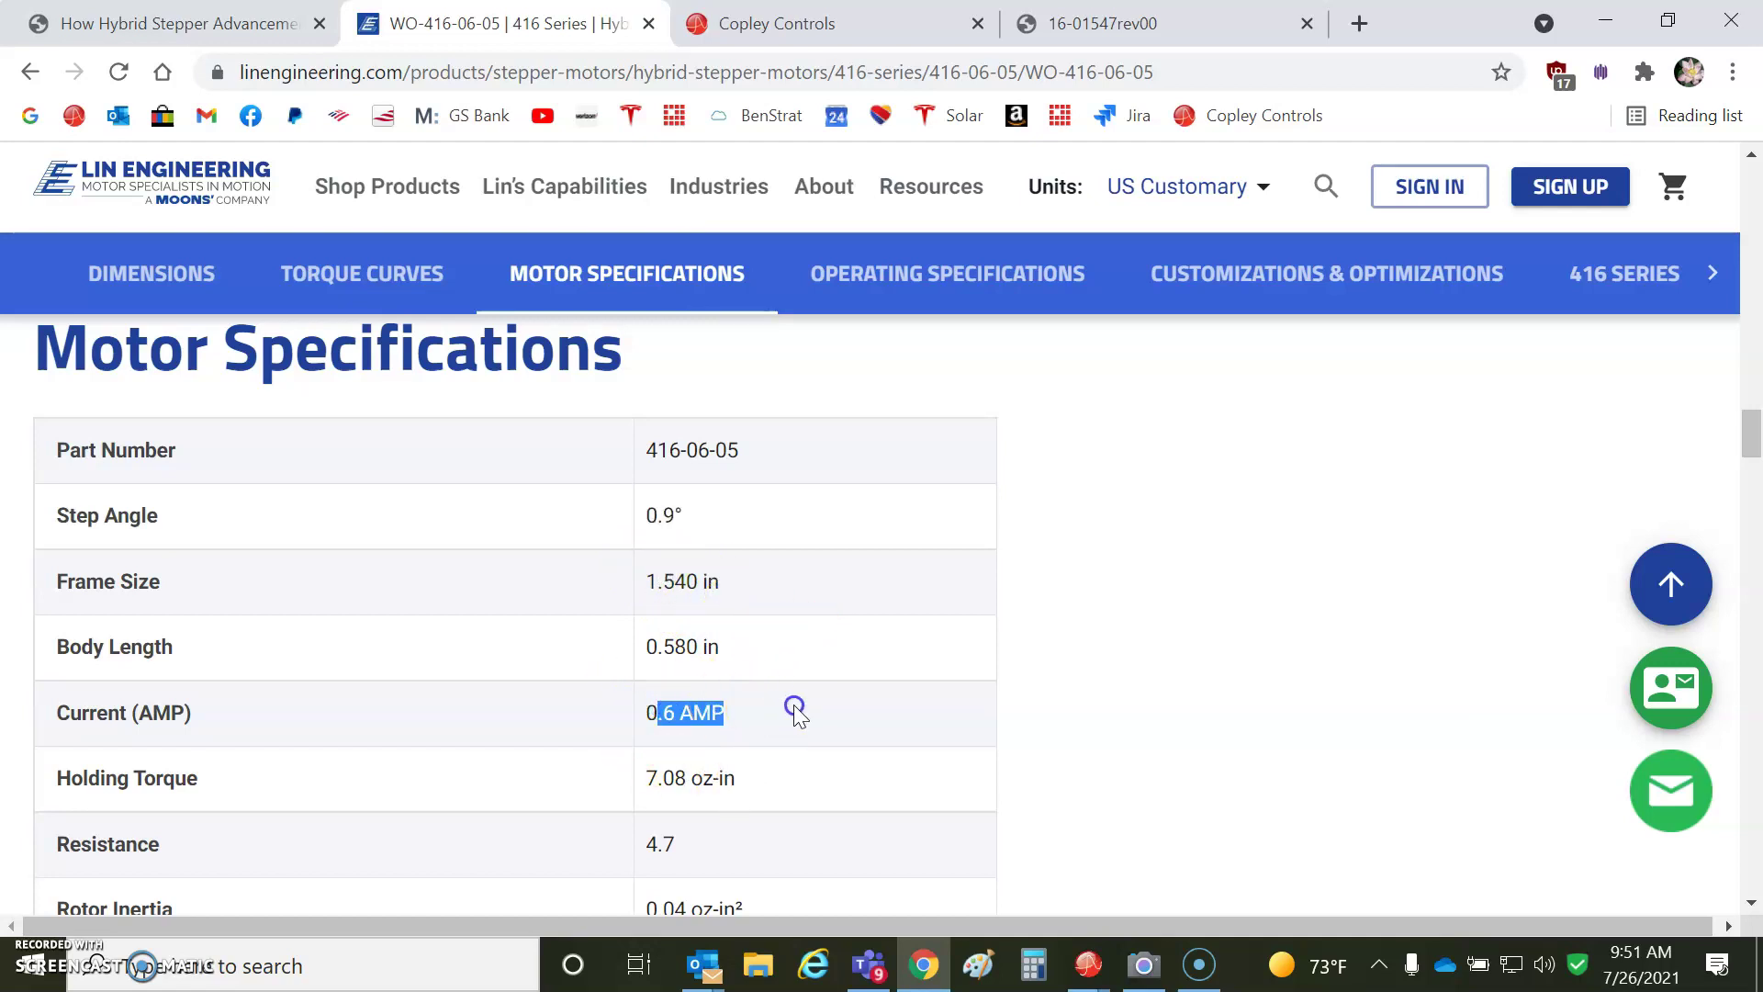
pyautogui.click(1750, 902)
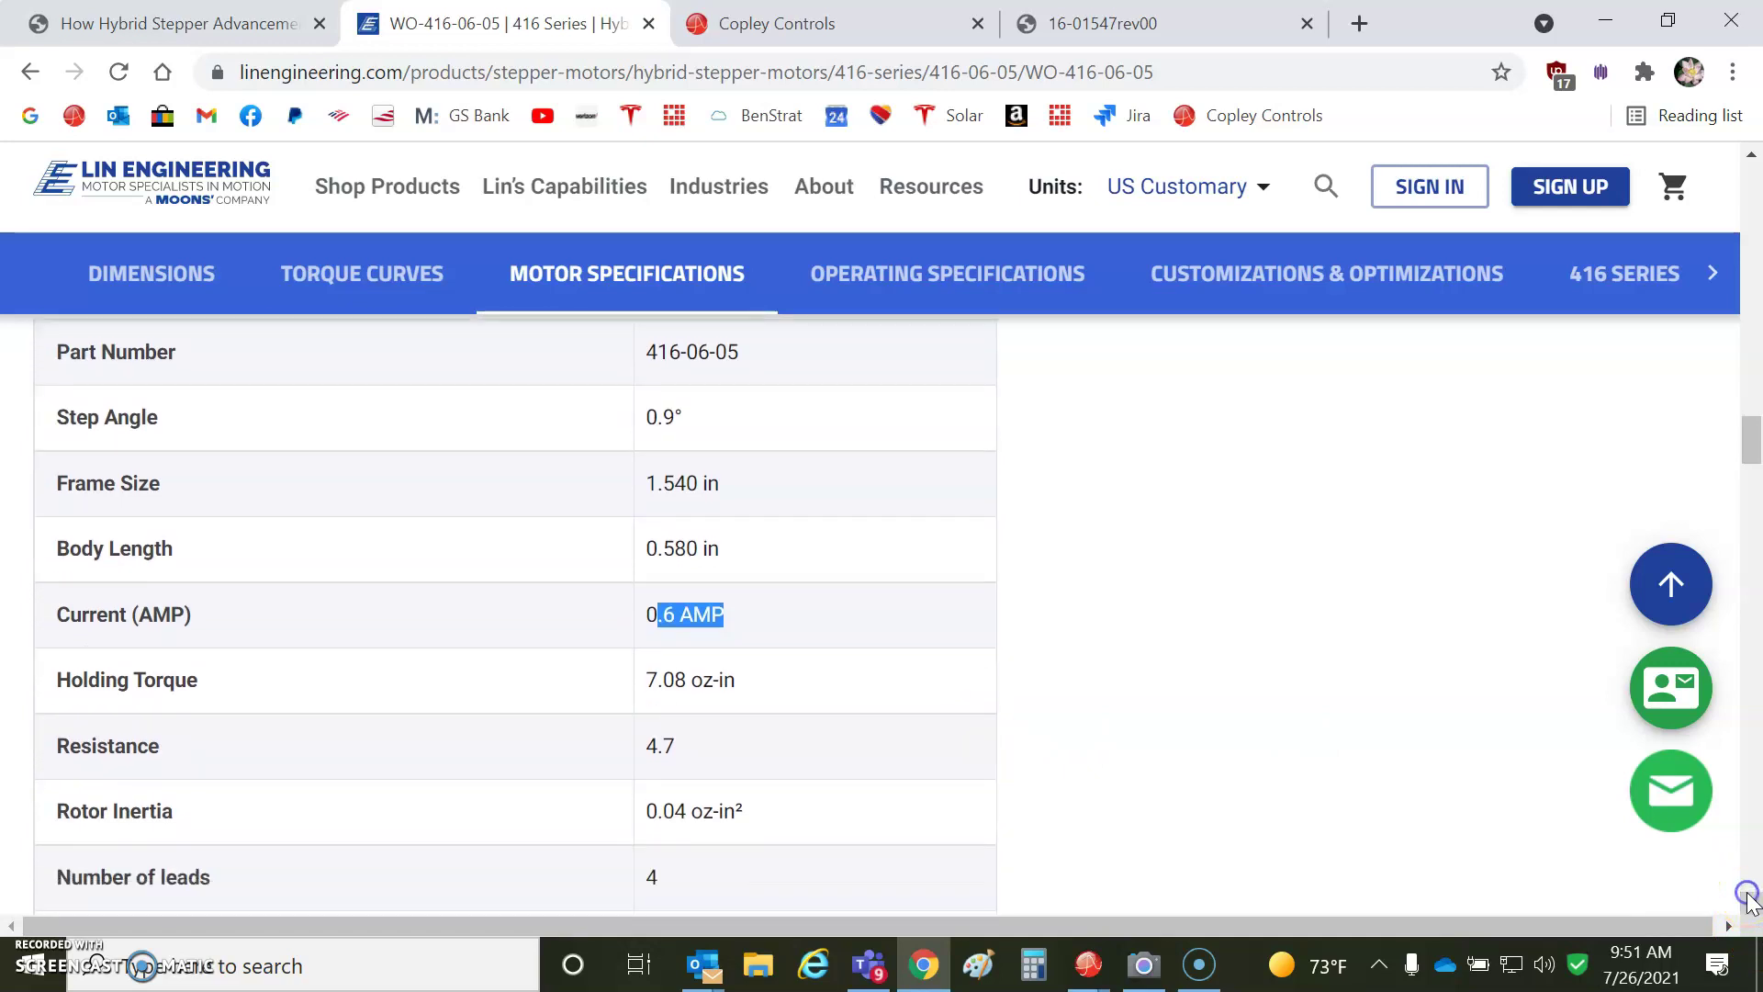
pyautogui.moveTo(658, 612); pyautogui.dragTo(748, 614)
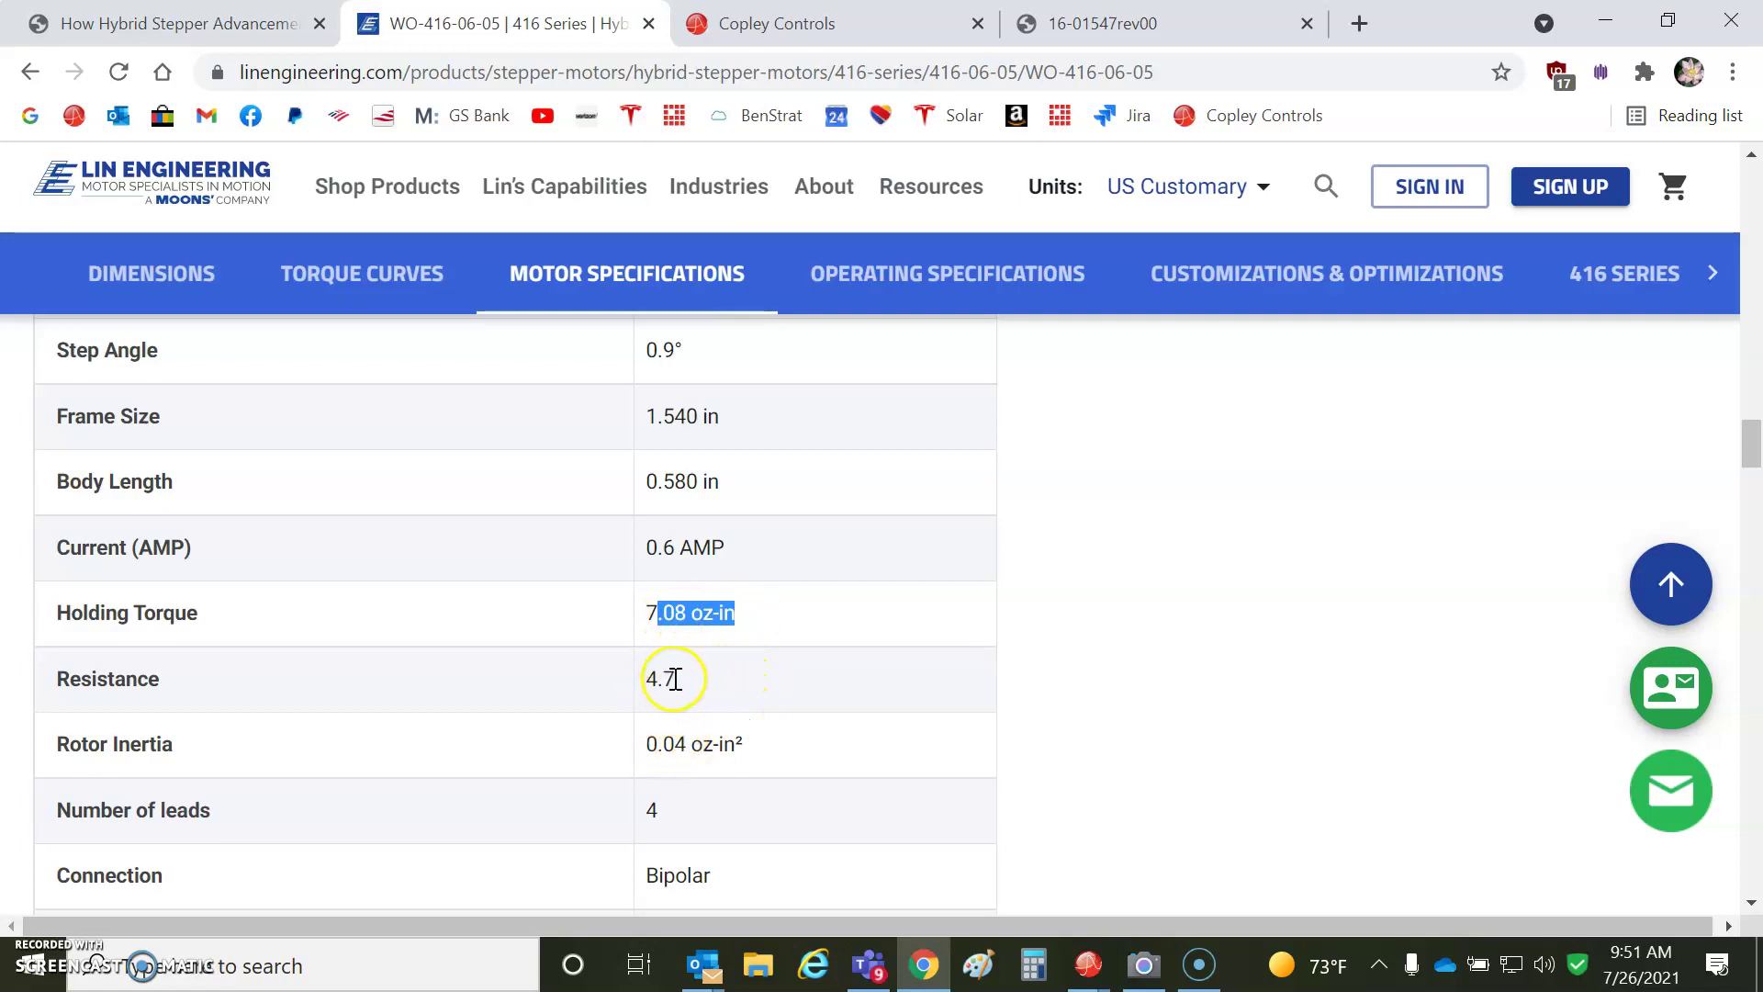
# Scroll down to the Operating Specifications table, ending at 500 VDC dielectric strength for 1 min.
pyautogui.click(1752, 904)
pyautogui.click(1752, 905)
pyautogui.click(1752, 905)
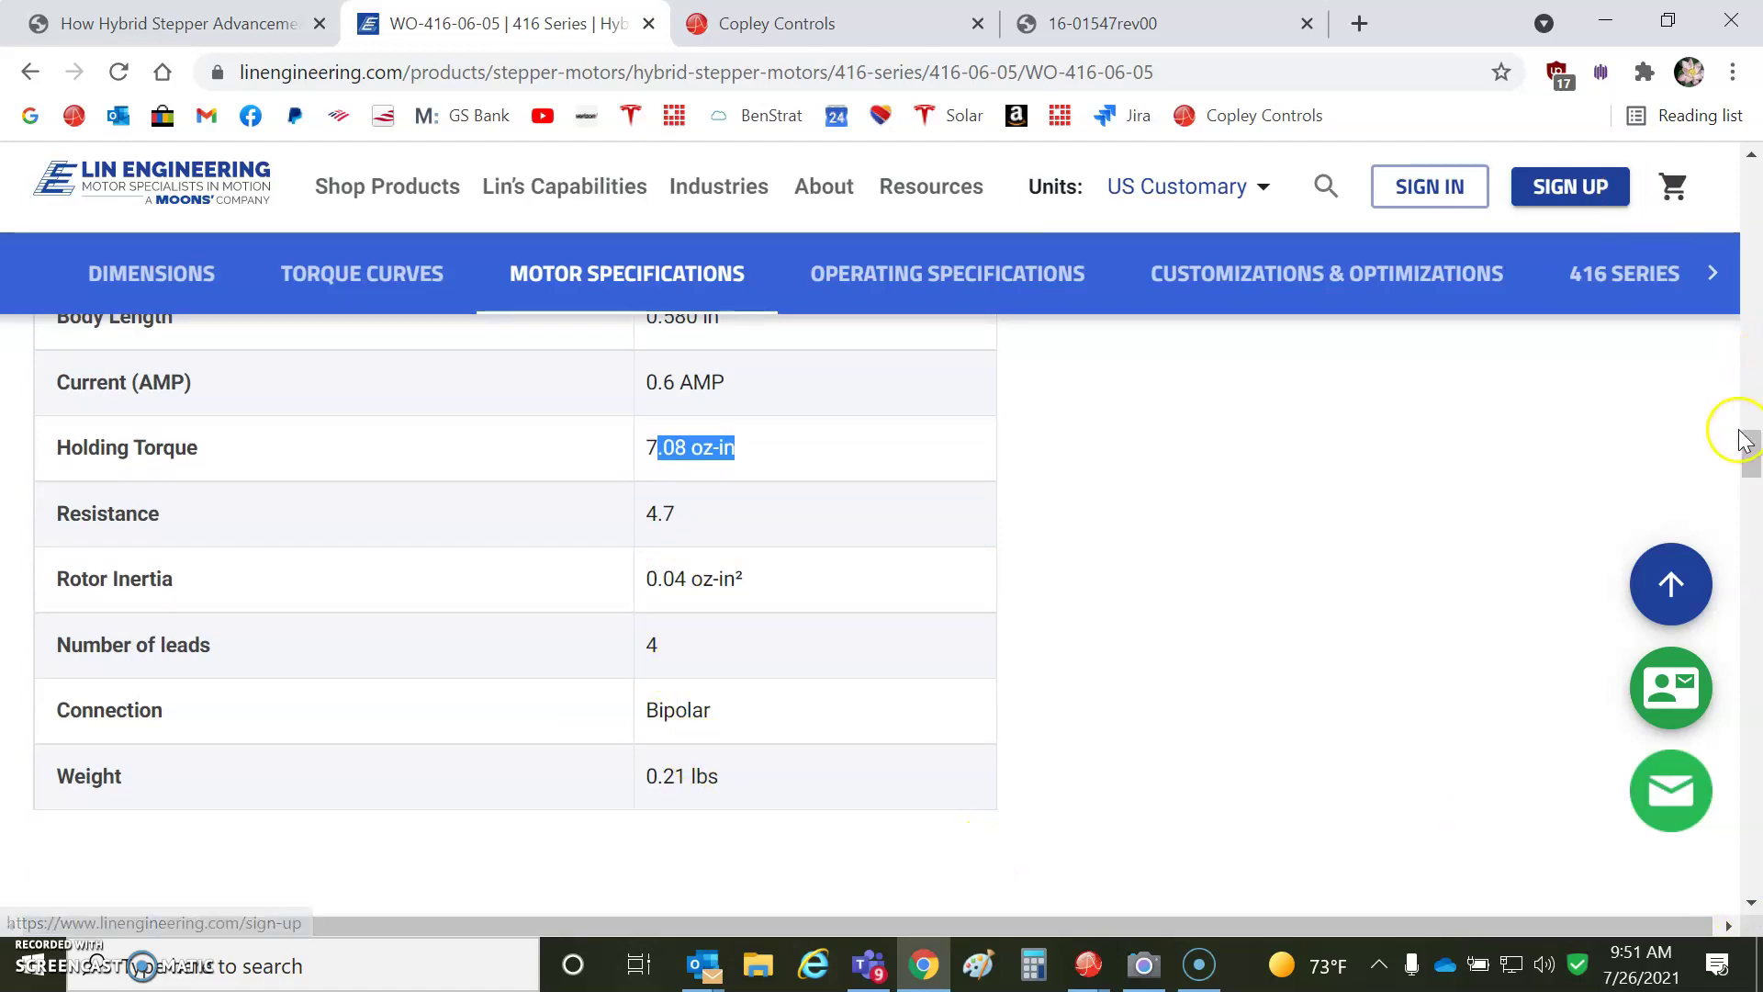
pyautogui.moveTo(1753, 452); pyautogui.dragTo(1755, 524)
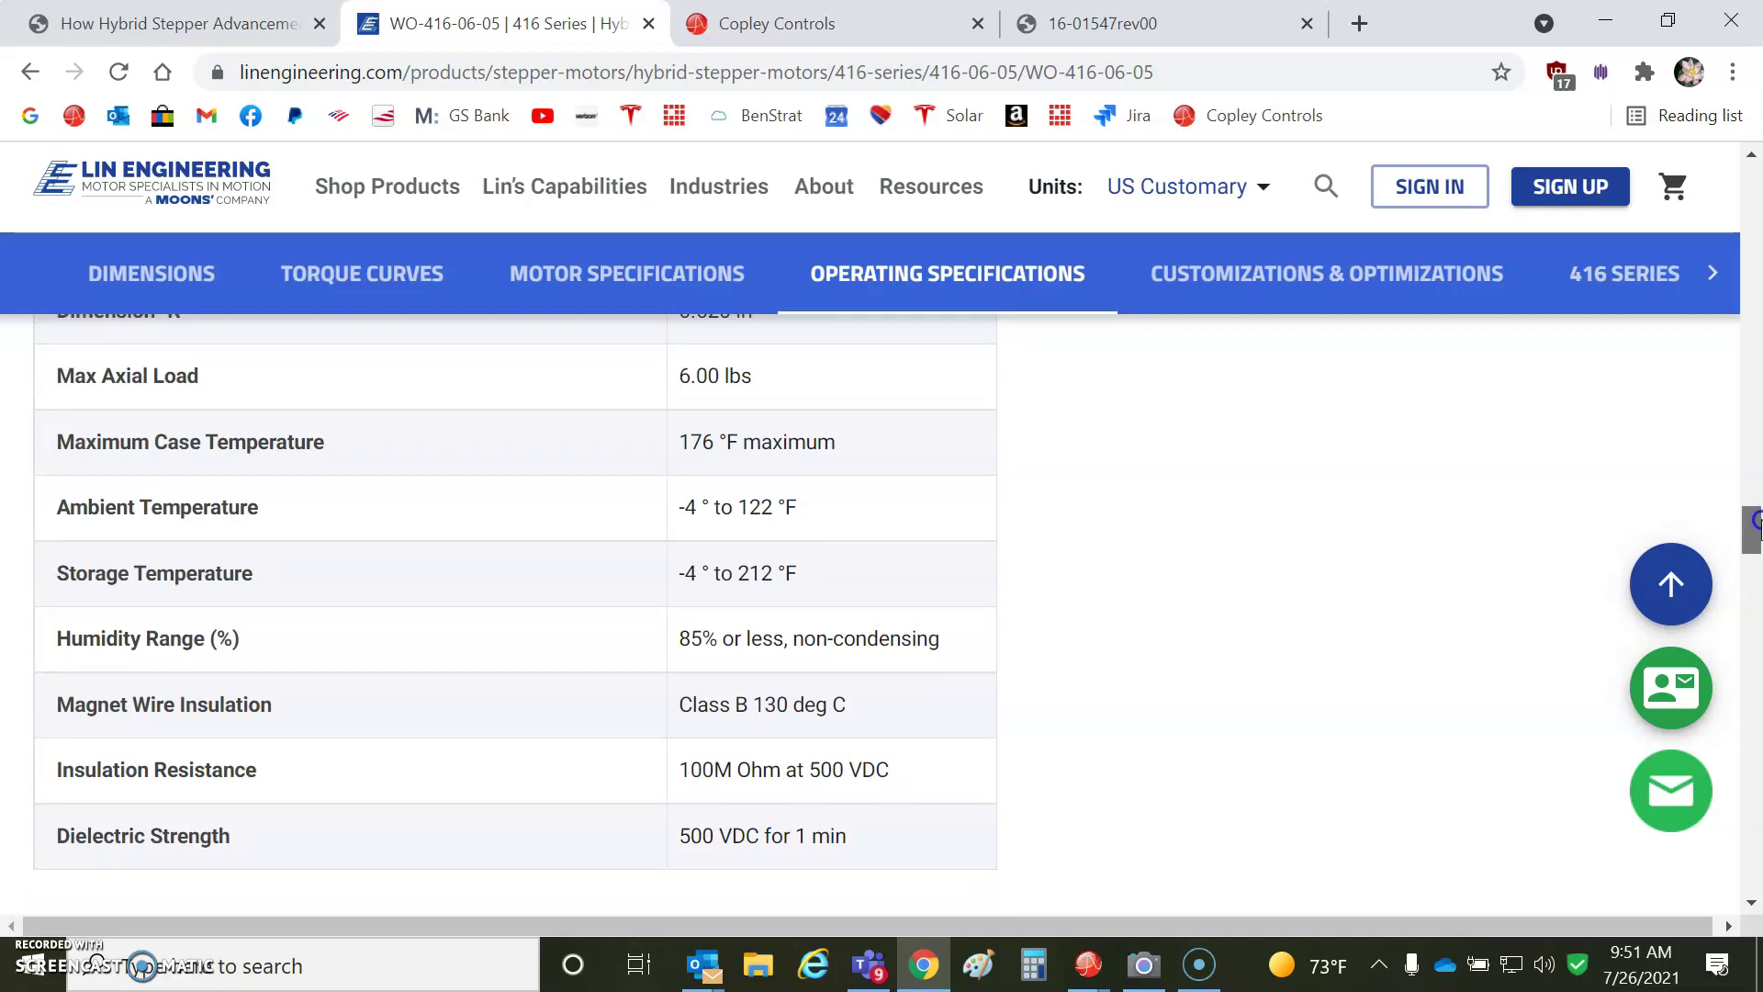
pyautogui.moveTo(1755, 522); pyautogui.dragTo(1756, 519)
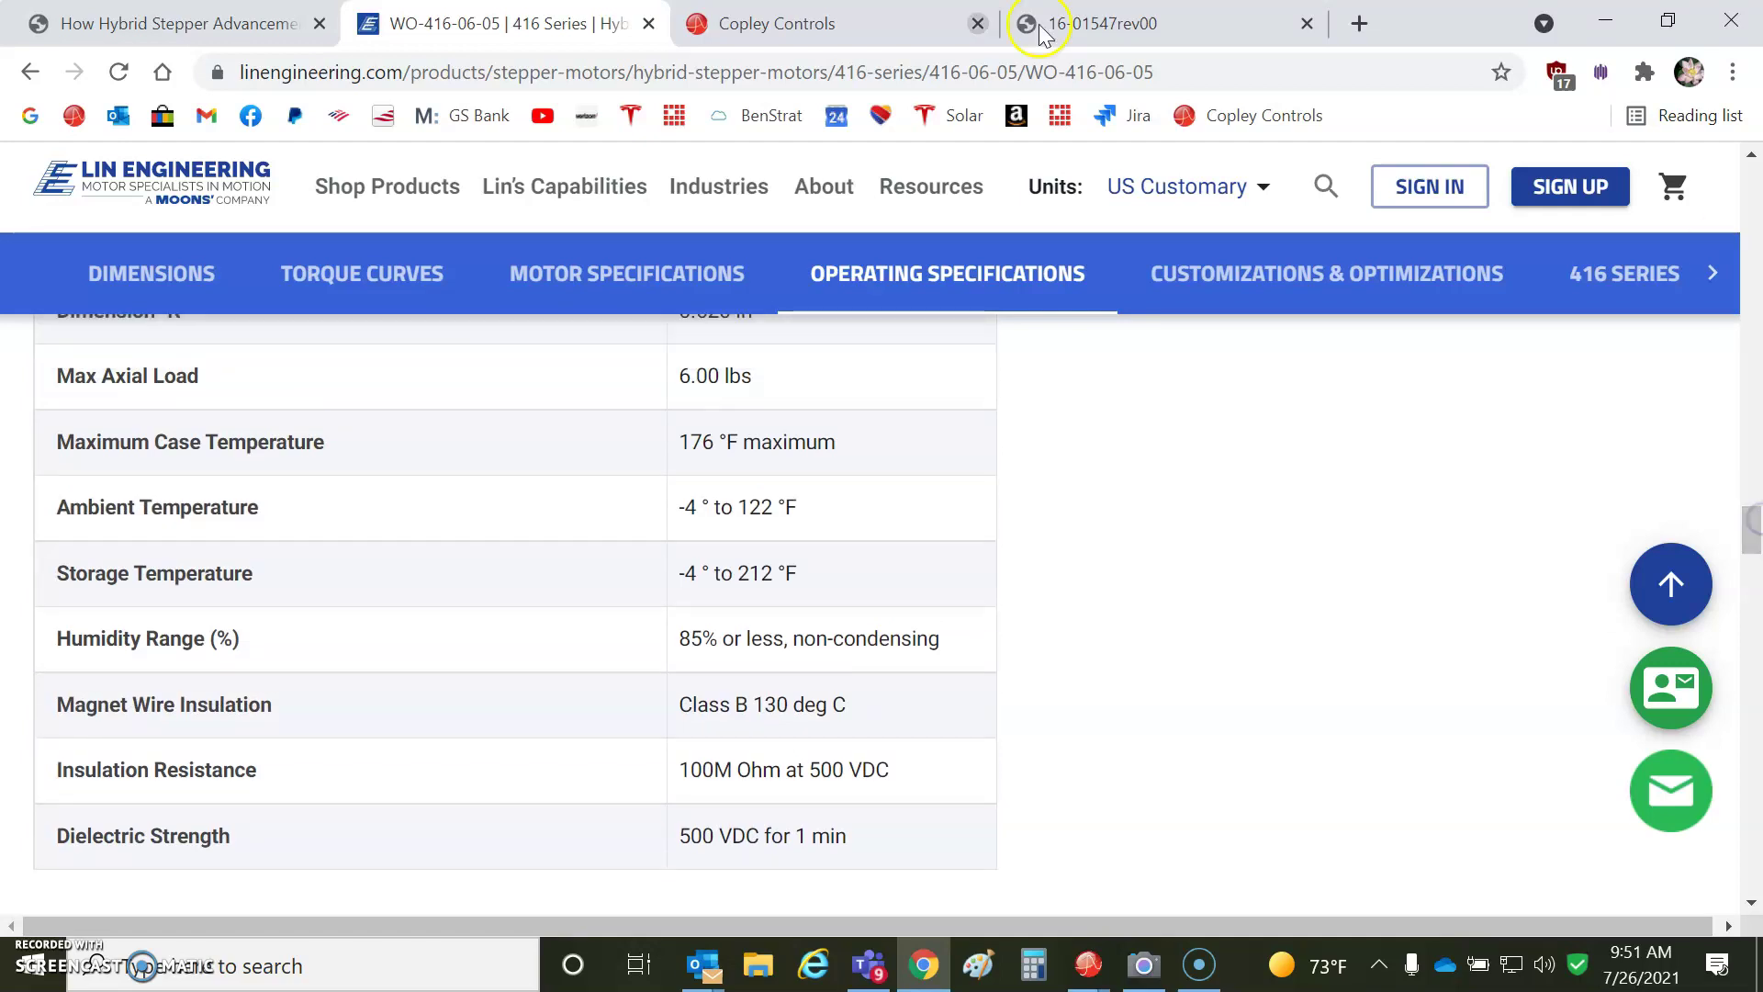
# Jump to STEPNET on the Copley Controls support page and scroll its Datasheets list to the Panel AC CANopen STX.
pyautogui.click(849, 35)
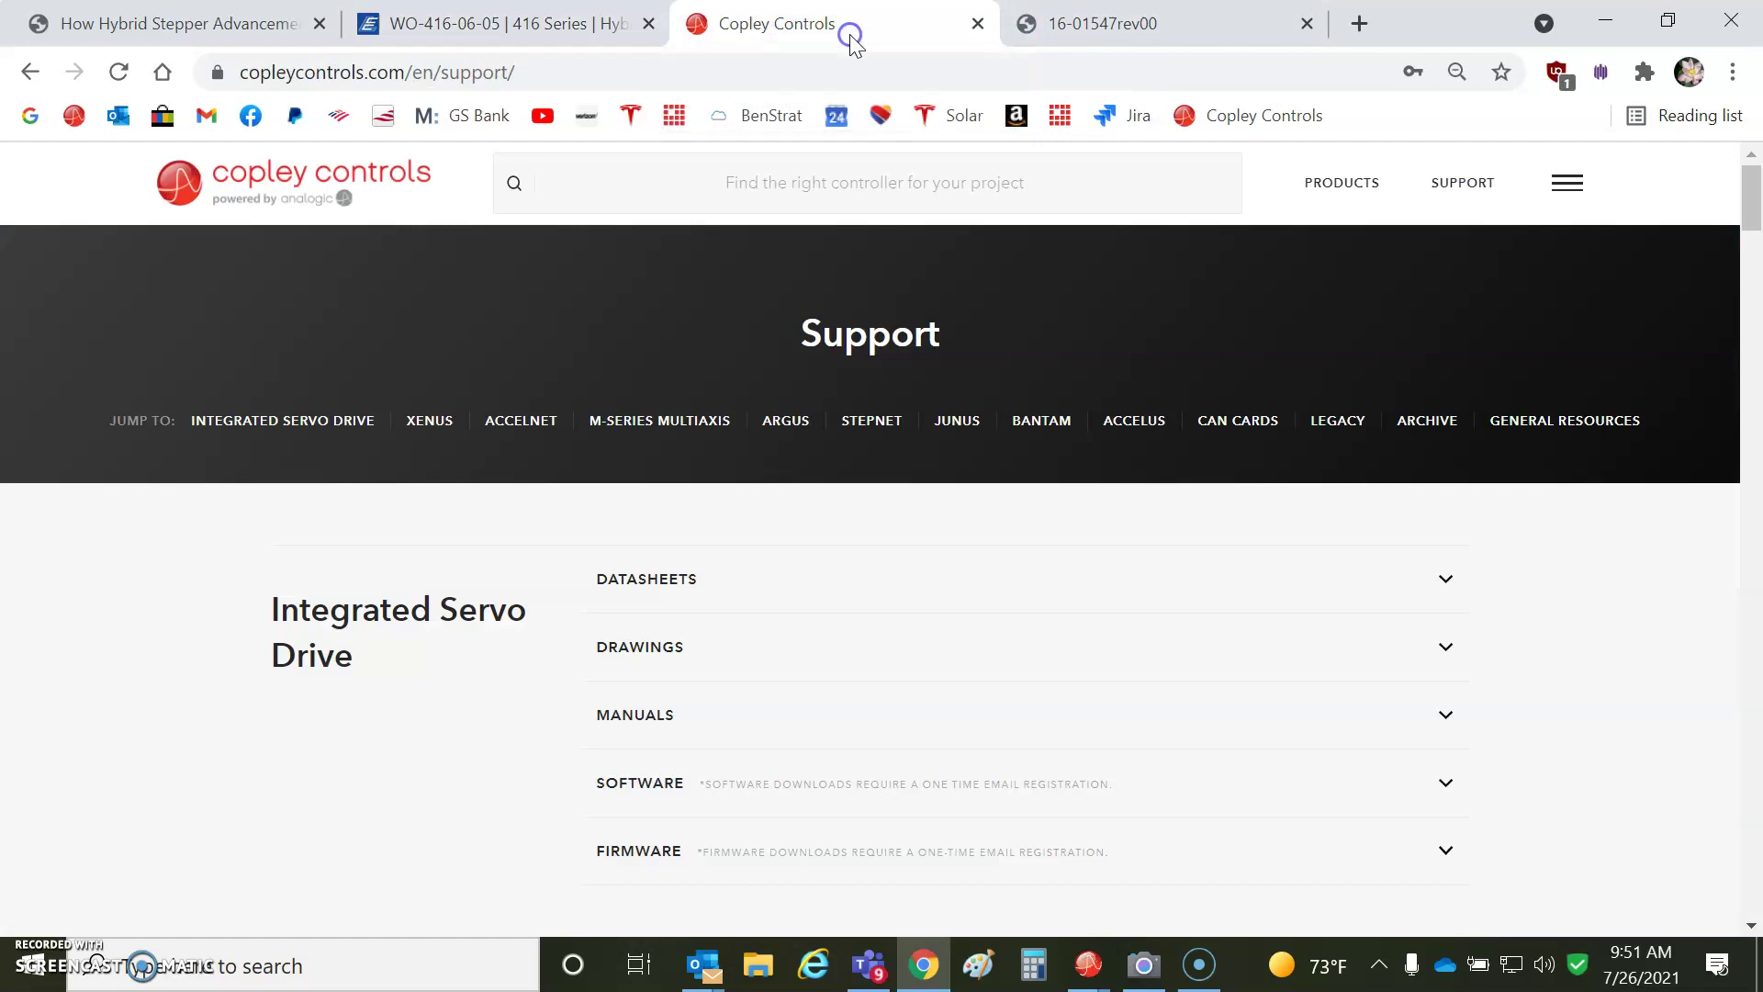
pyautogui.click(864, 422)
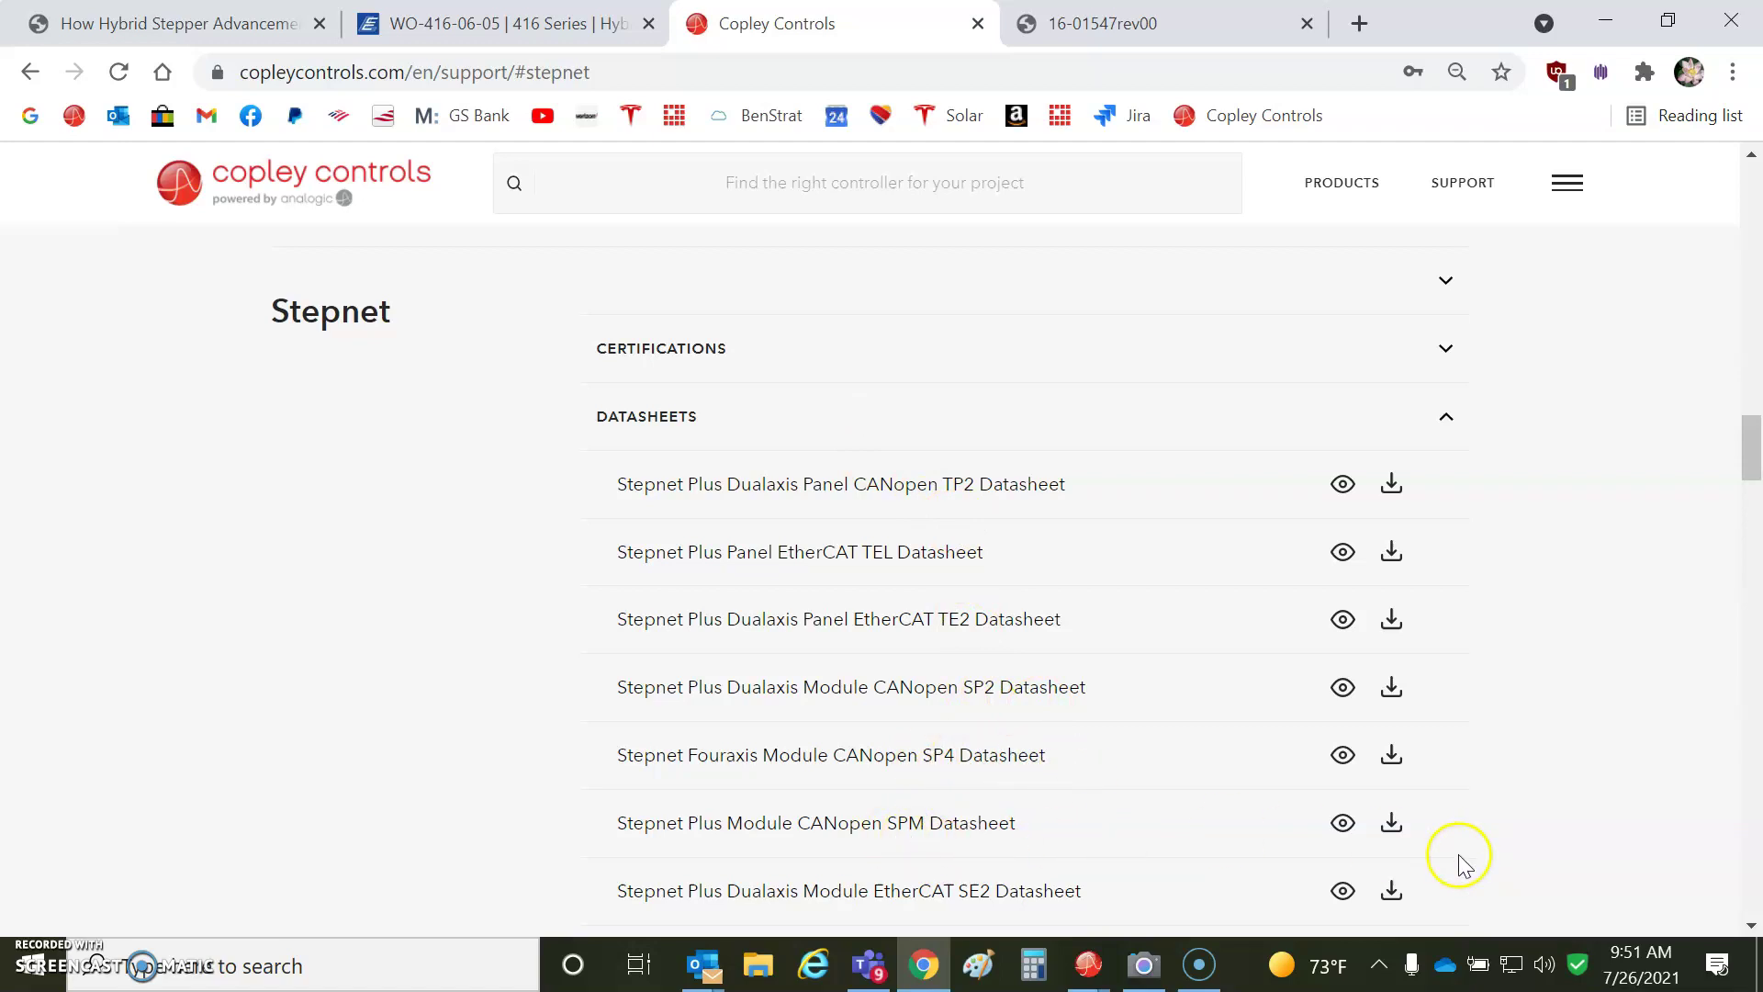
pyautogui.click(1754, 926)
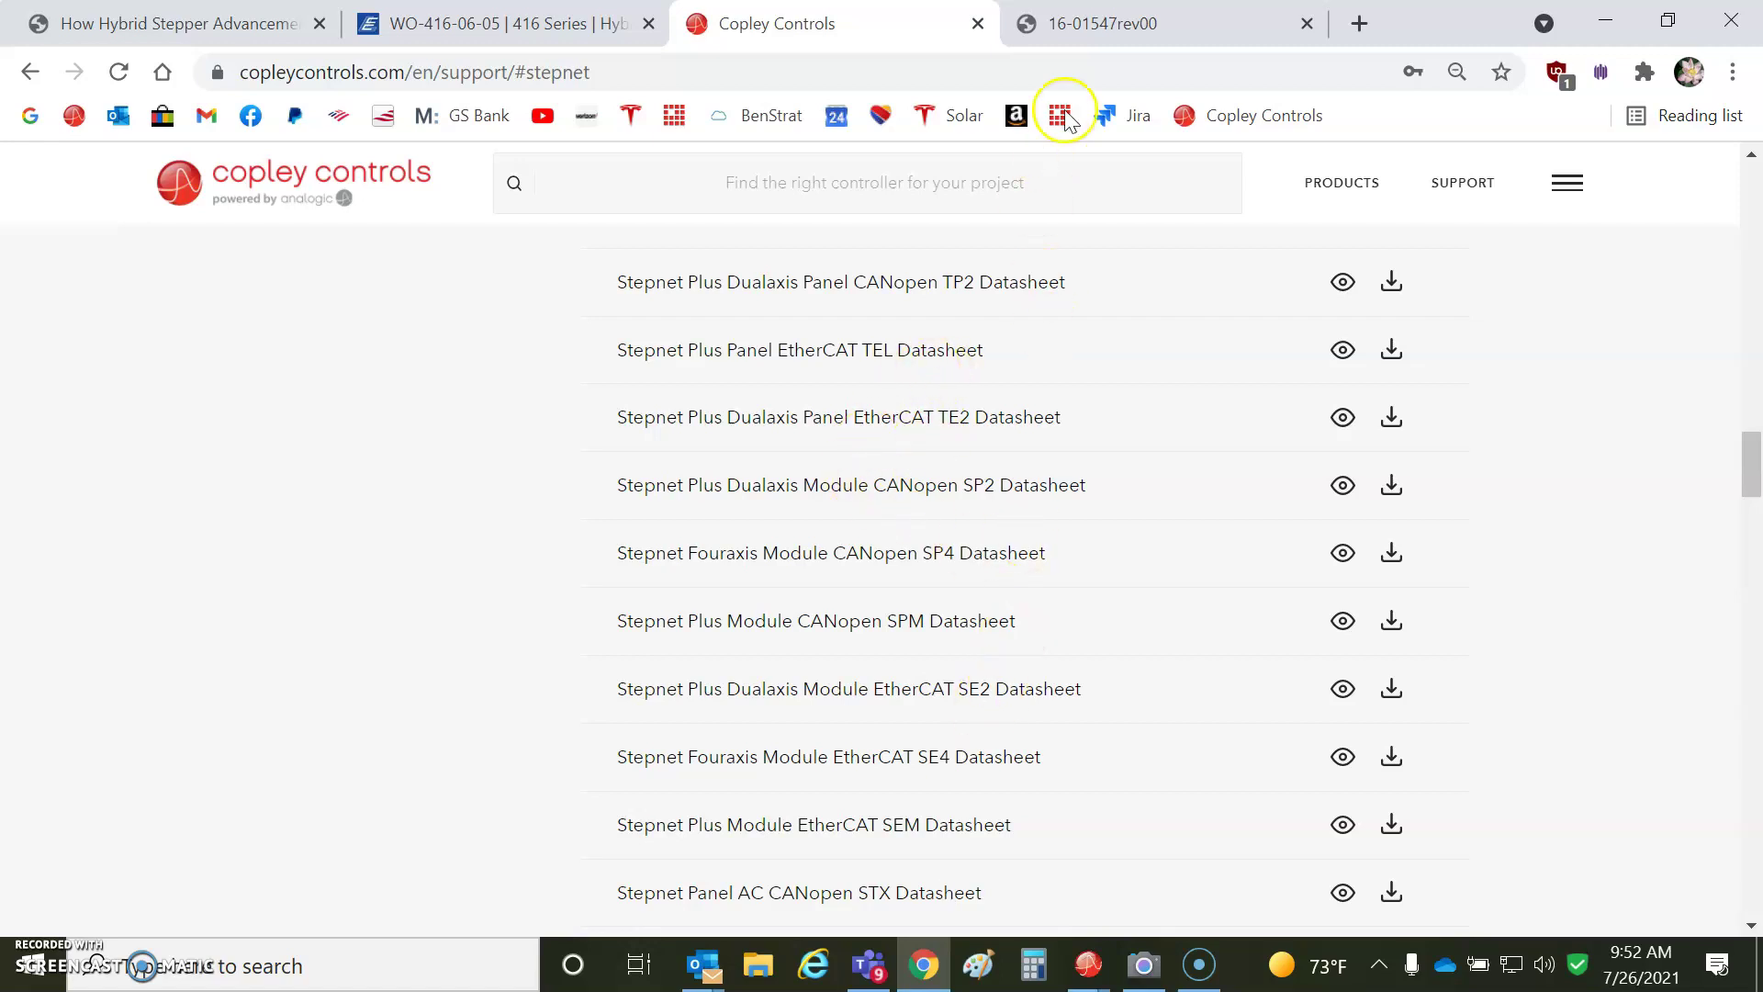
# Find the ME4-055-03 continuous current rating of 3 in the ME4 datasheet, then minimize Chrome to show CME.
pyautogui.click(1070, 23)
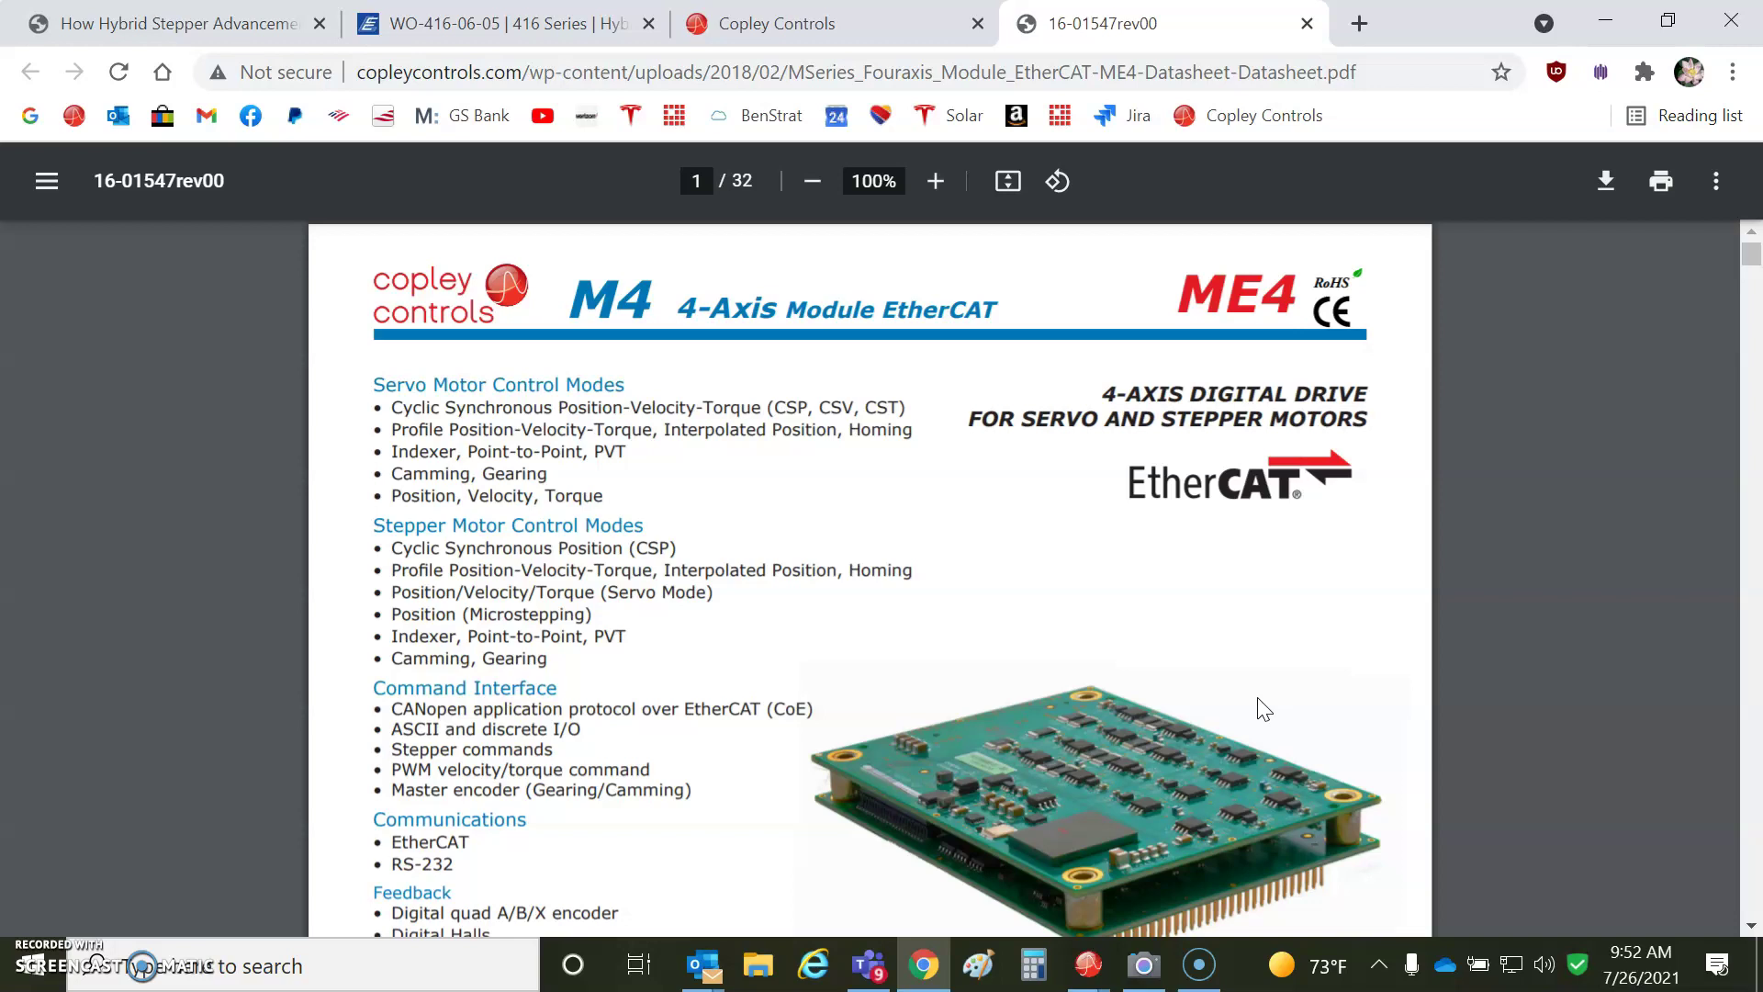
pyautogui.click(1750, 926)
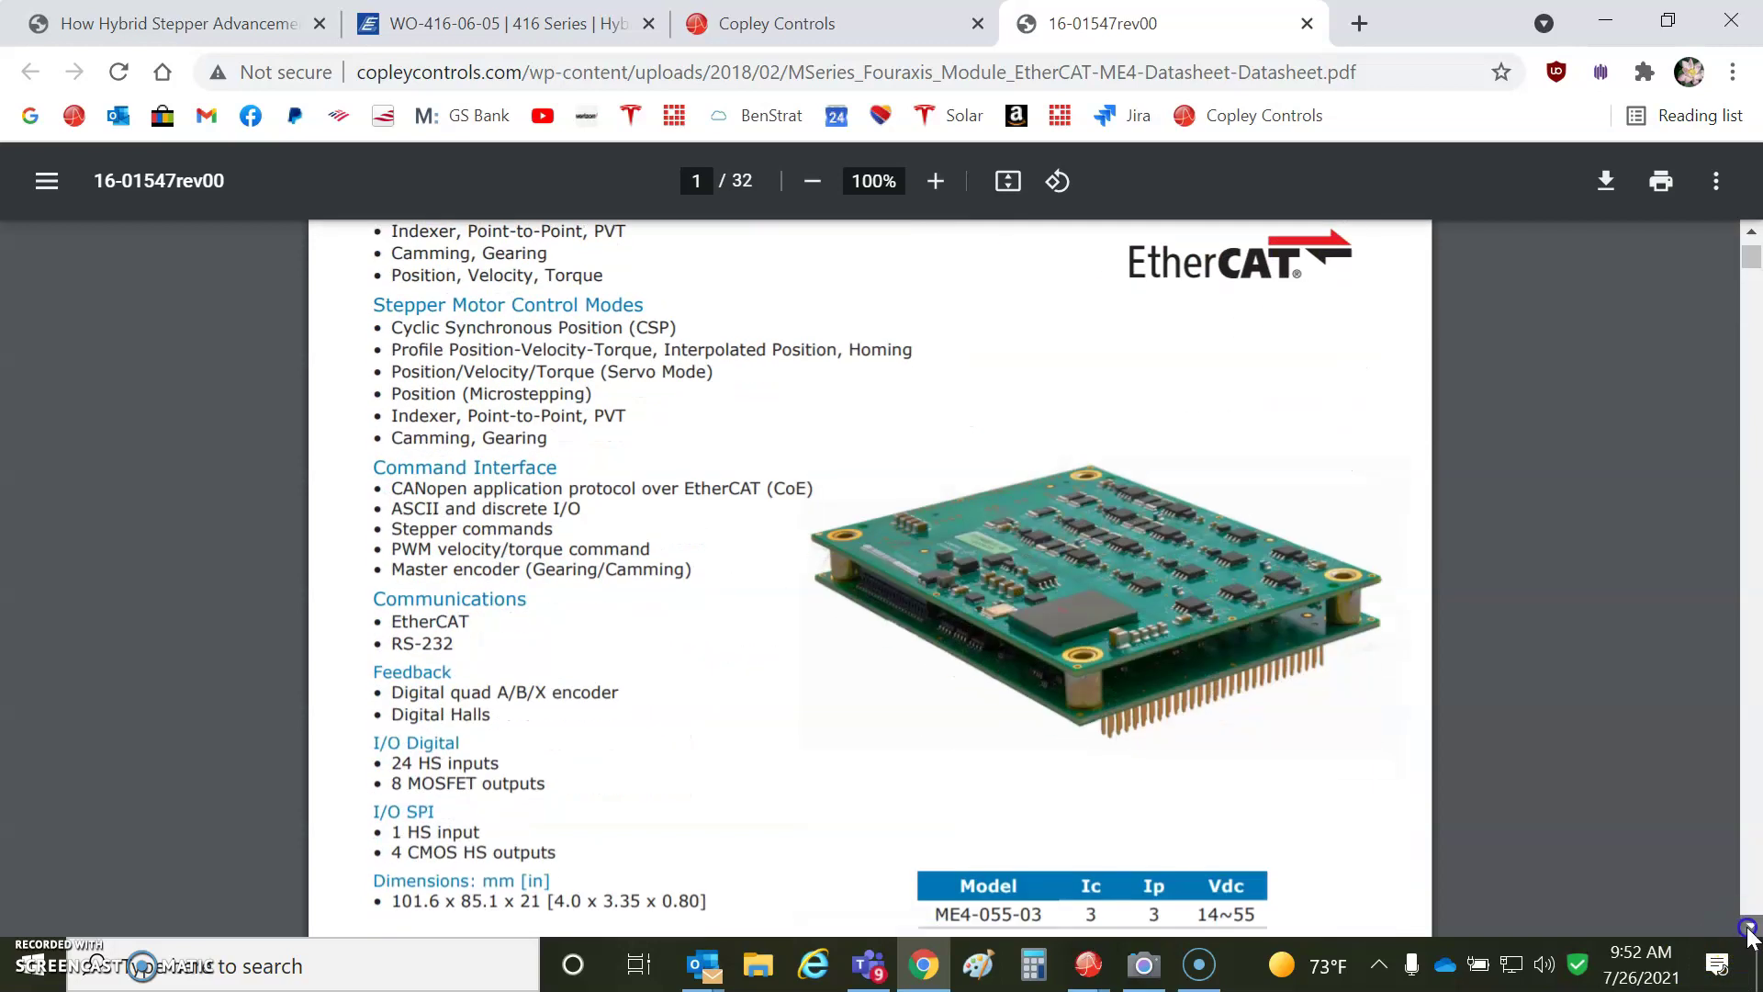
pyautogui.click(1750, 926)
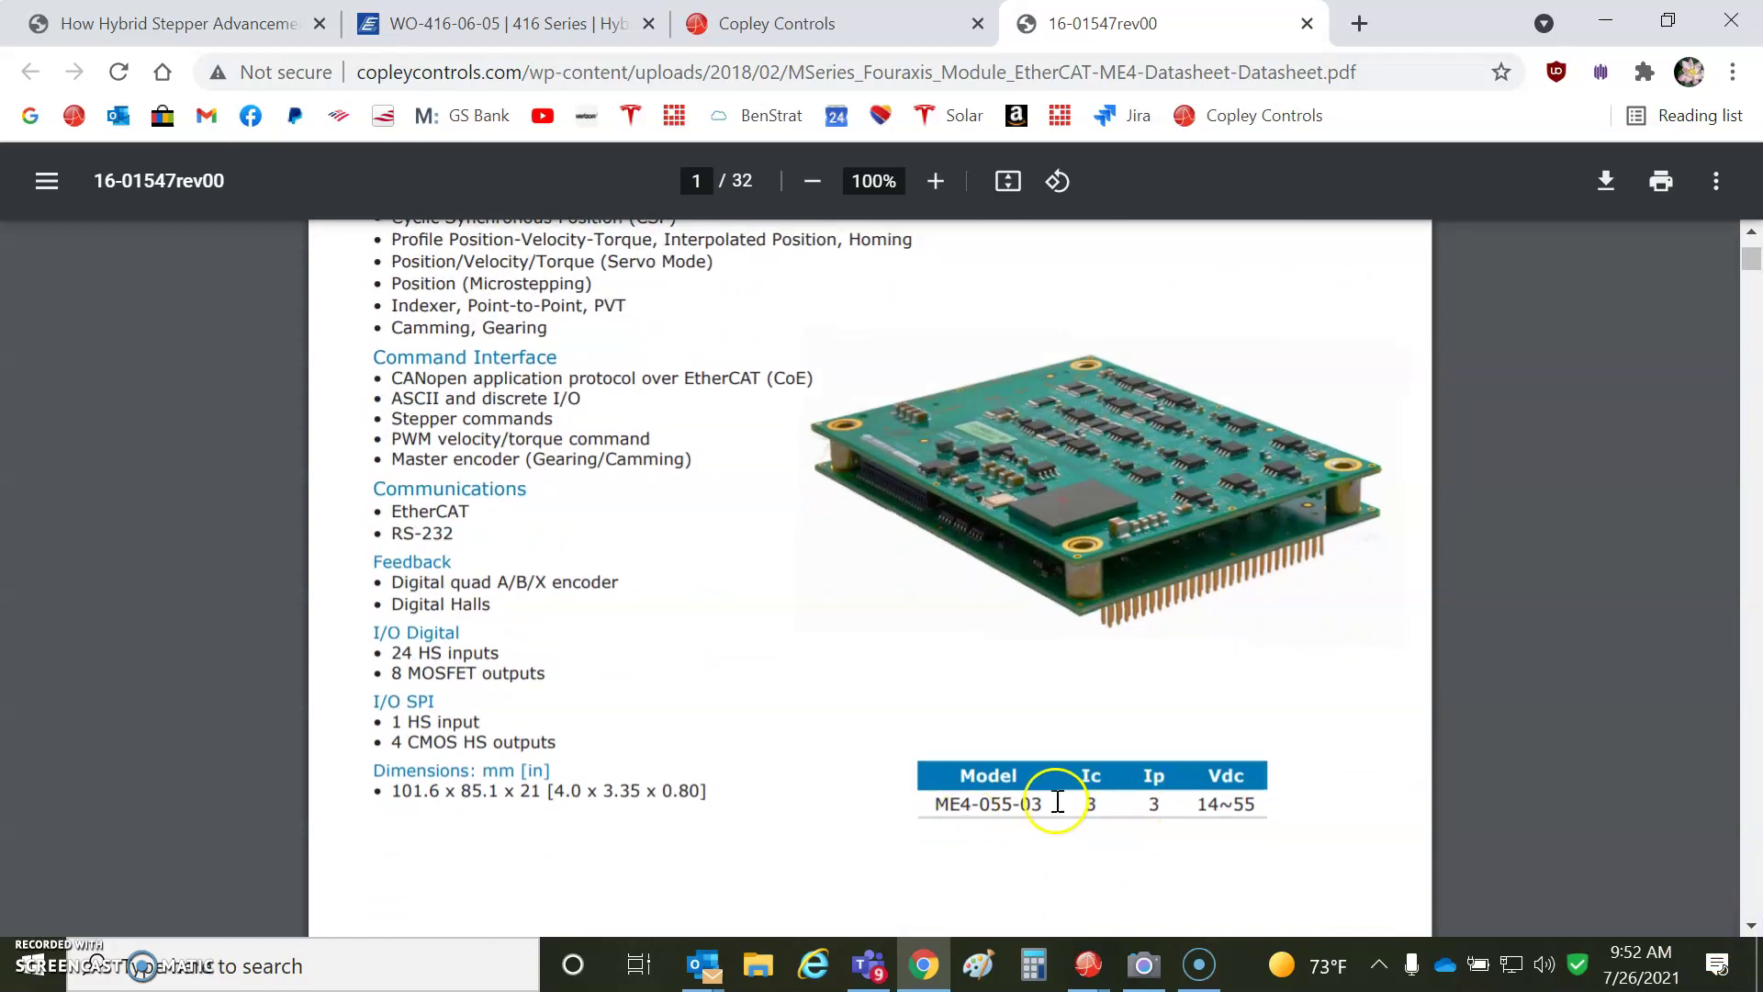
pyautogui.moveTo(1058, 802); pyautogui.dragTo(1164, 805)
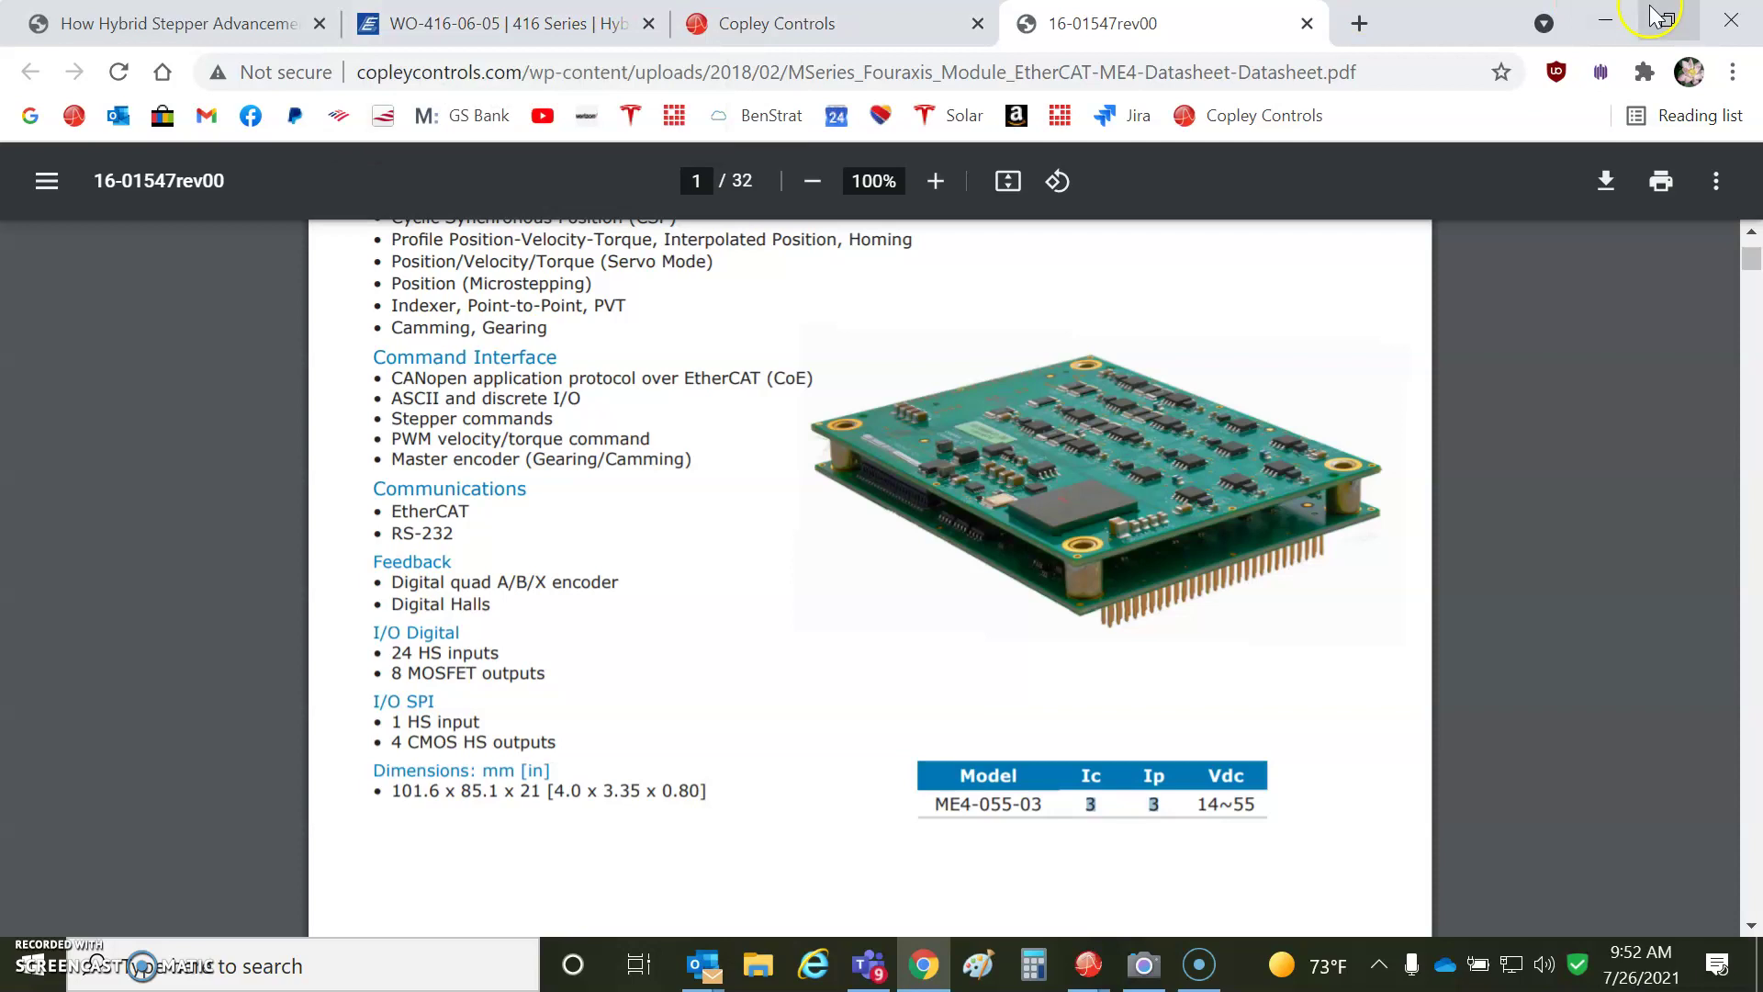
pyautogui.click(1605, 20)
pyautogui.moveTo(831, 117); pyautogui.dragTo(755, 196)
# Run through the Axis A setup wizard, ending in Position mode with no motor feedback, and save to amplifier flash.
pyautogui.click(395, 267)
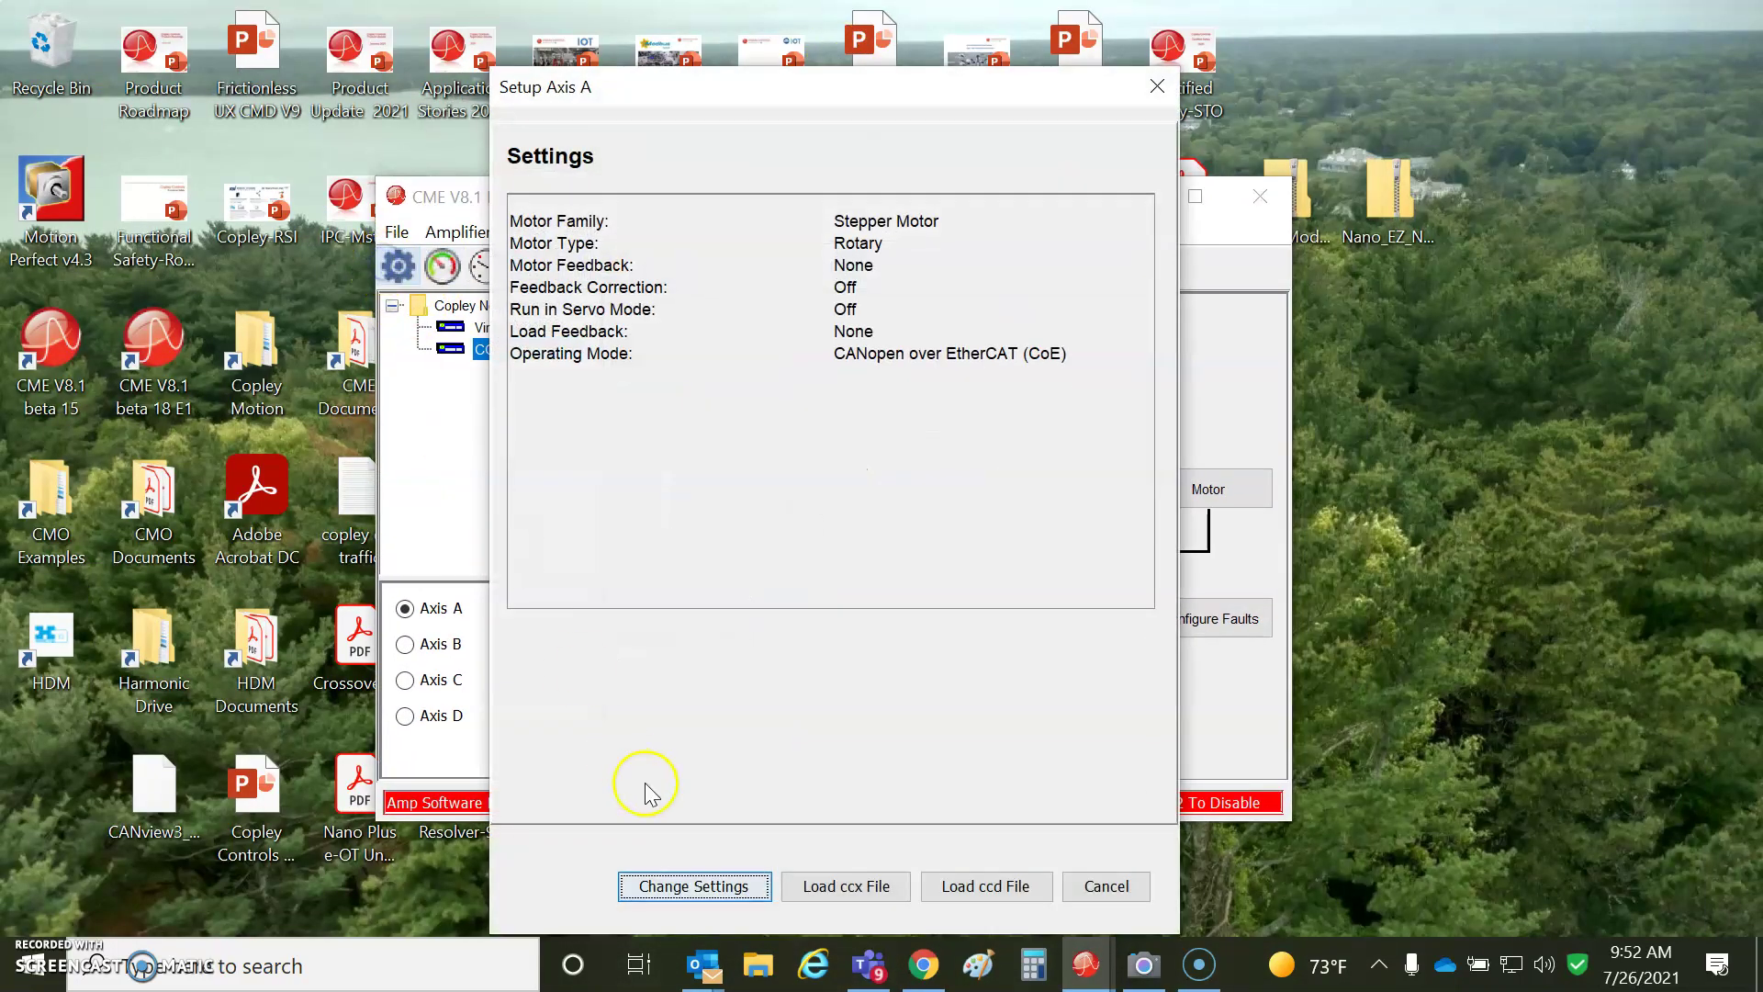
pyautogui.click(691, 882)
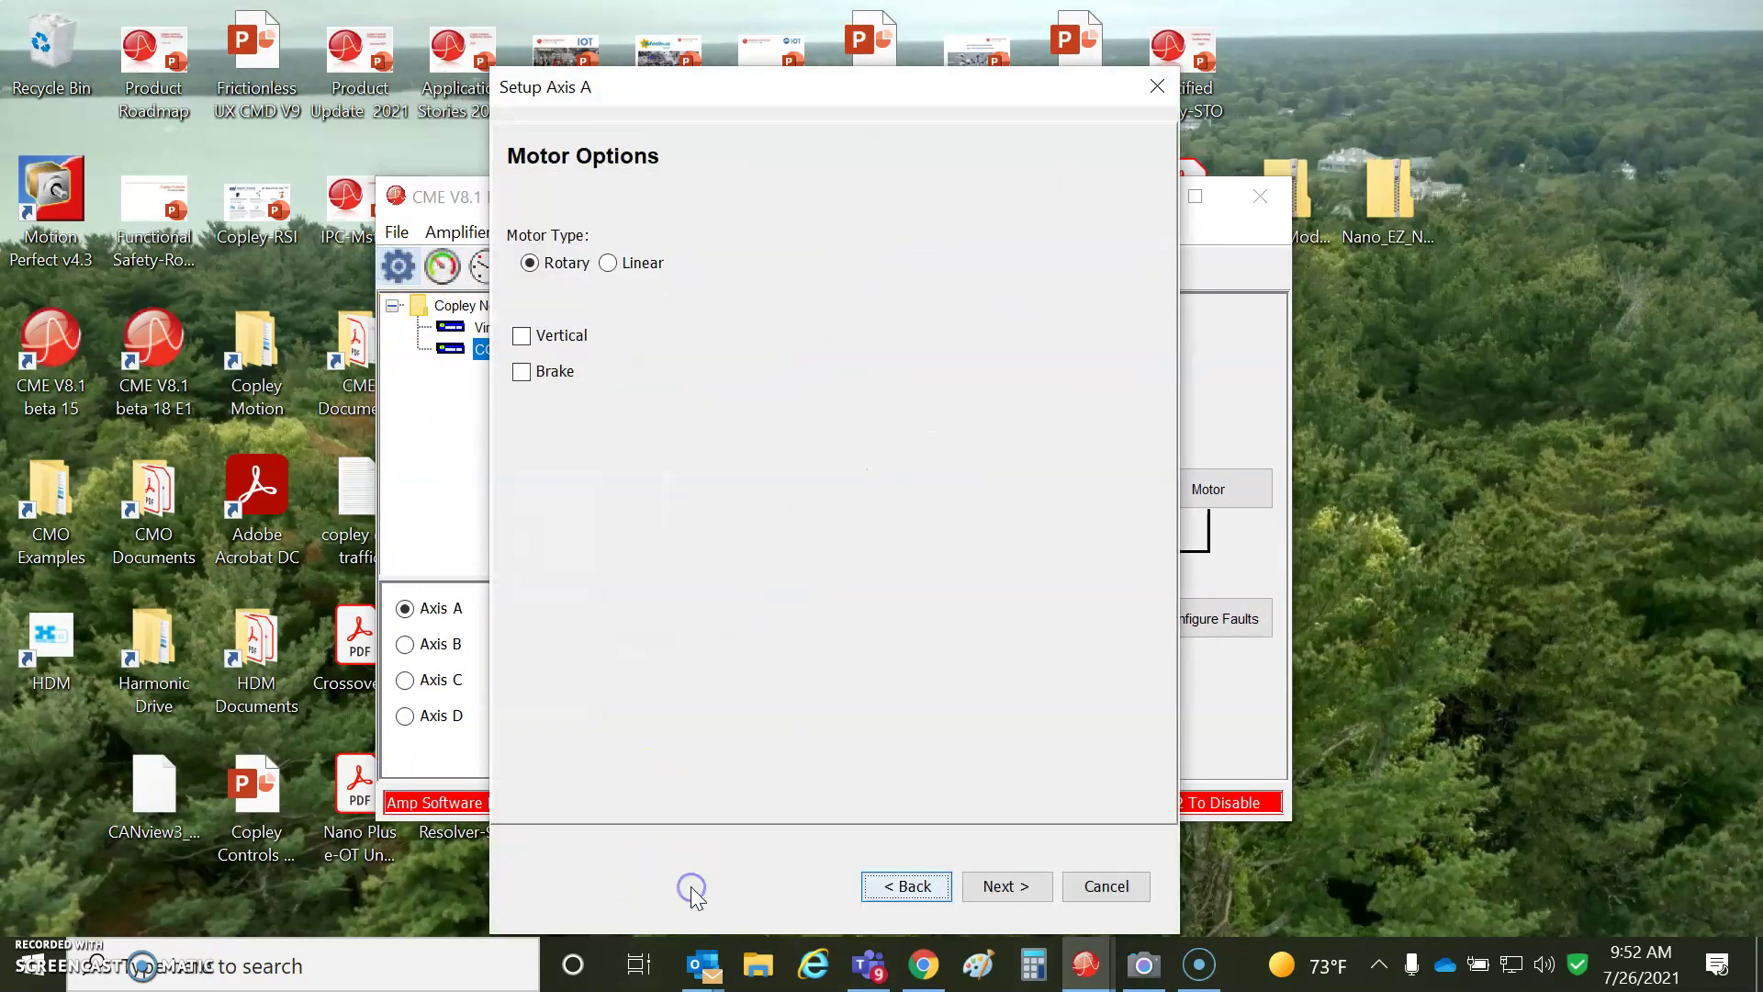
pyautogui.click(1029, 891)
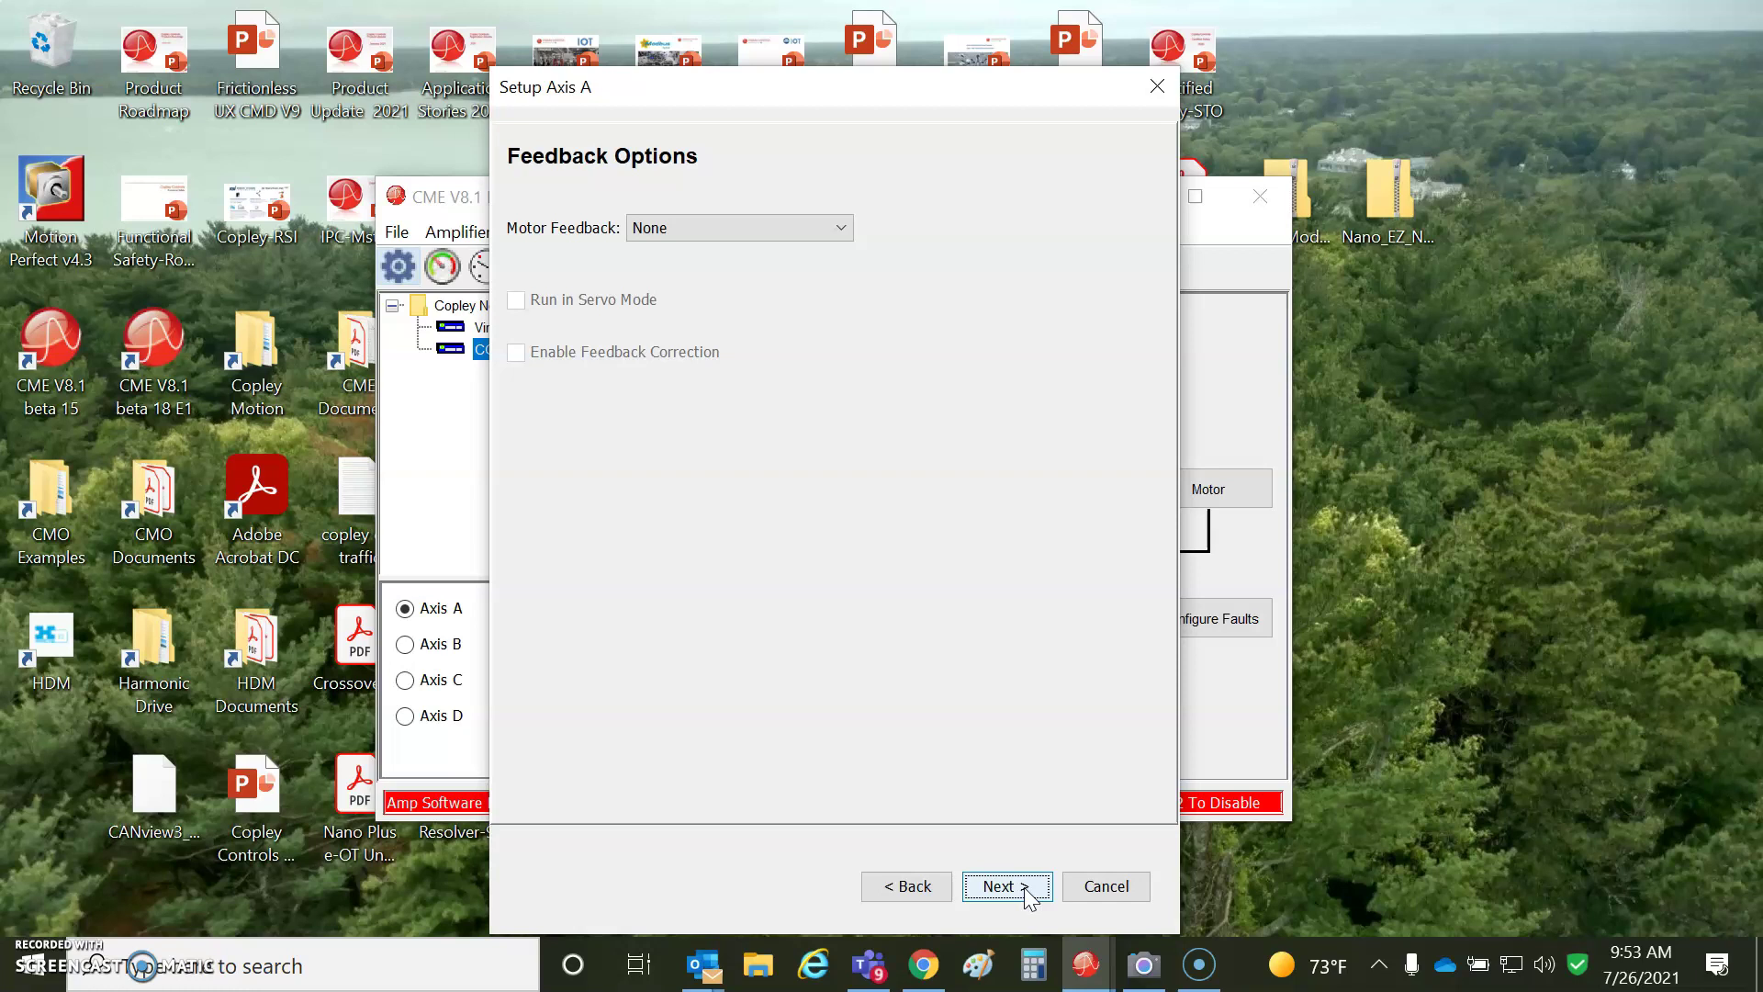
pyautogui.click(1030, 898)
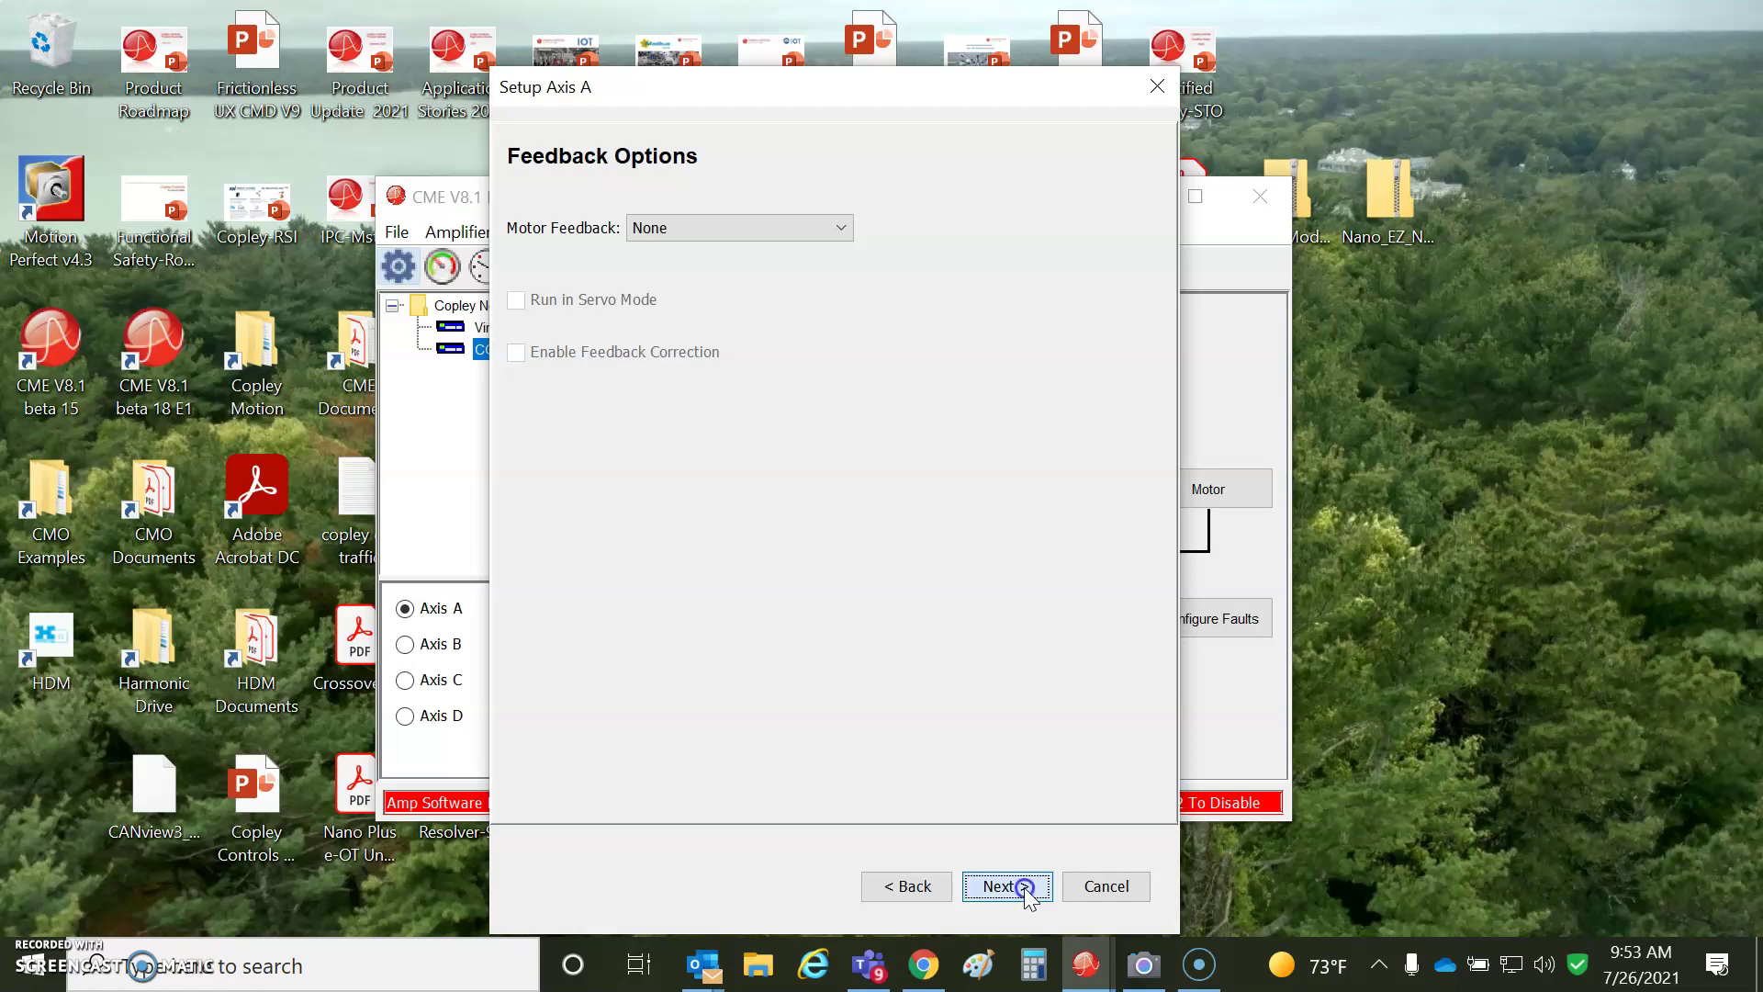
pyautogui.click(1030, 898)
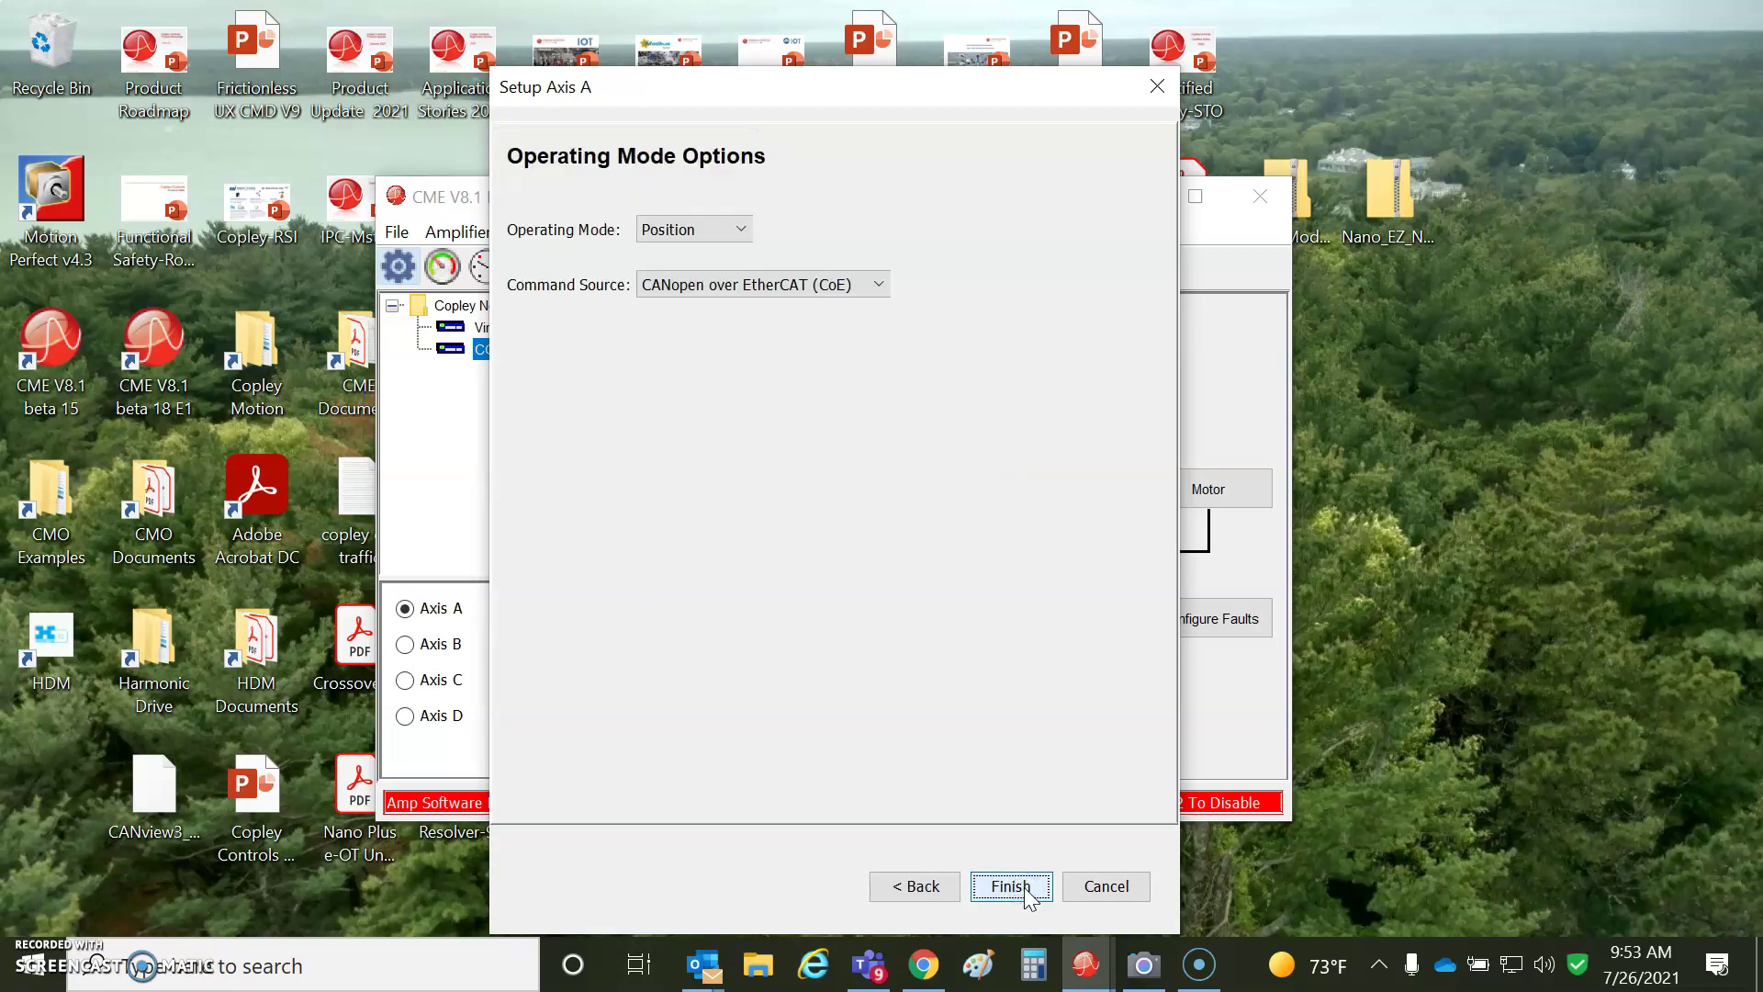
pyautogui.click(1026, 892)
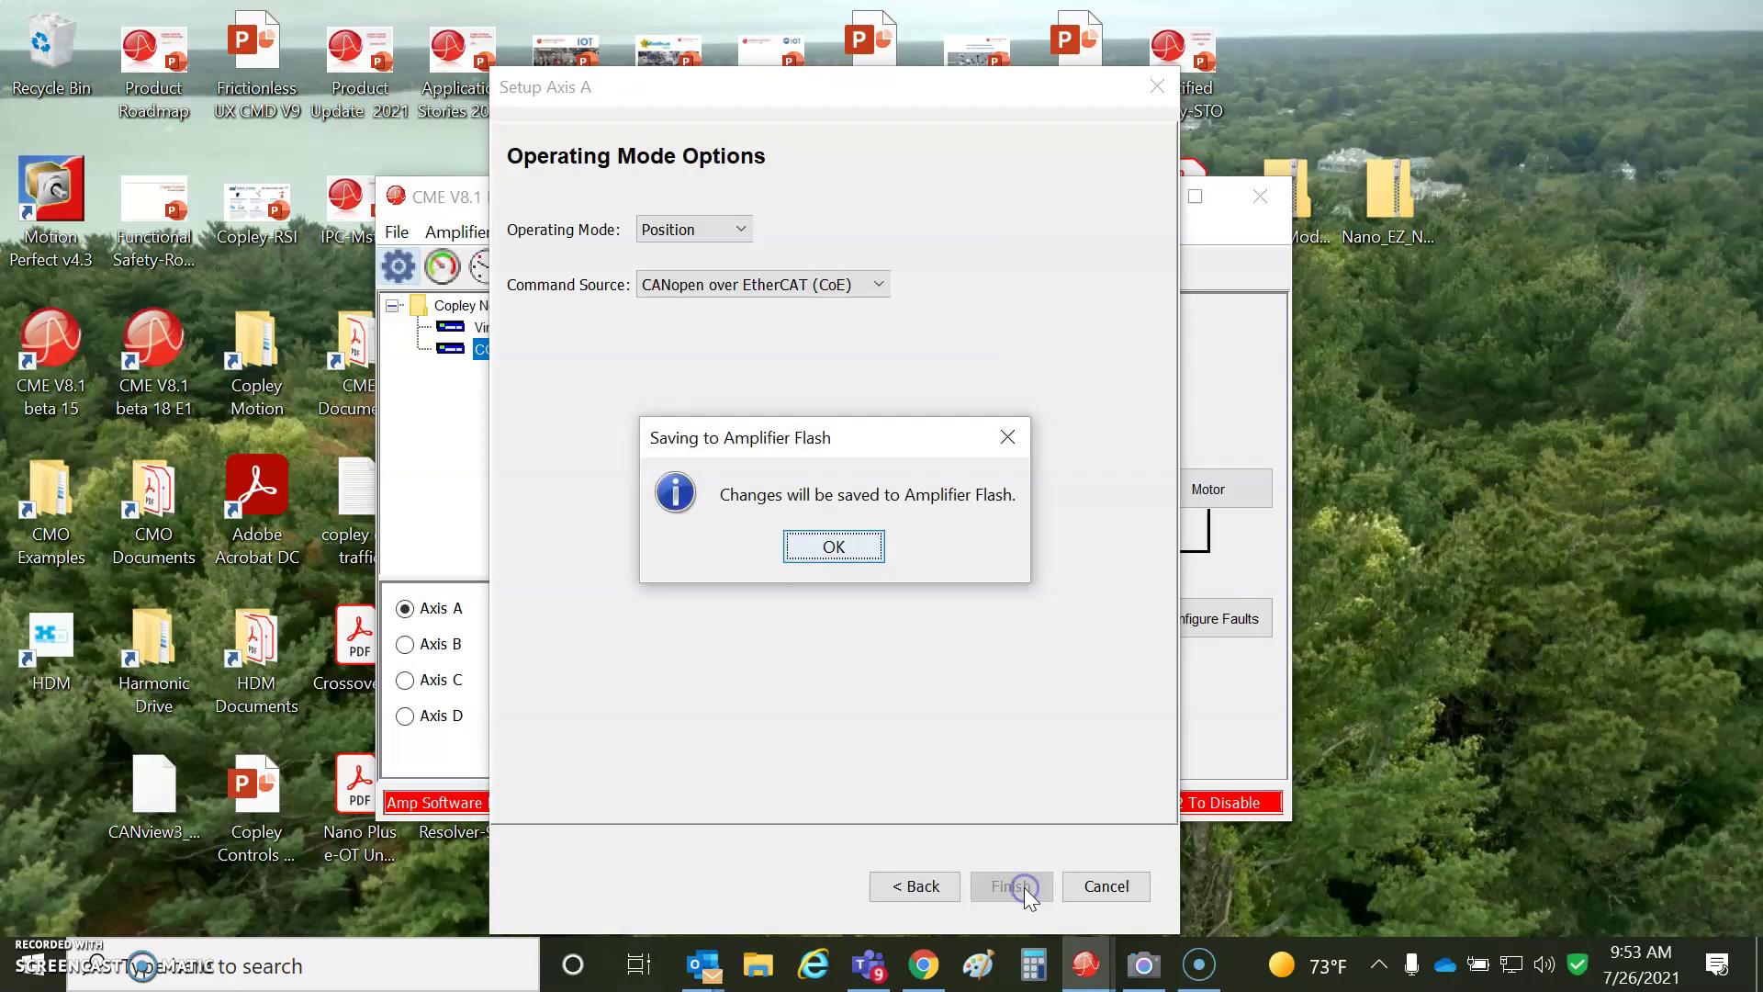
pyautogui.click(831, 547)
pyautogui.click(1229, 500)
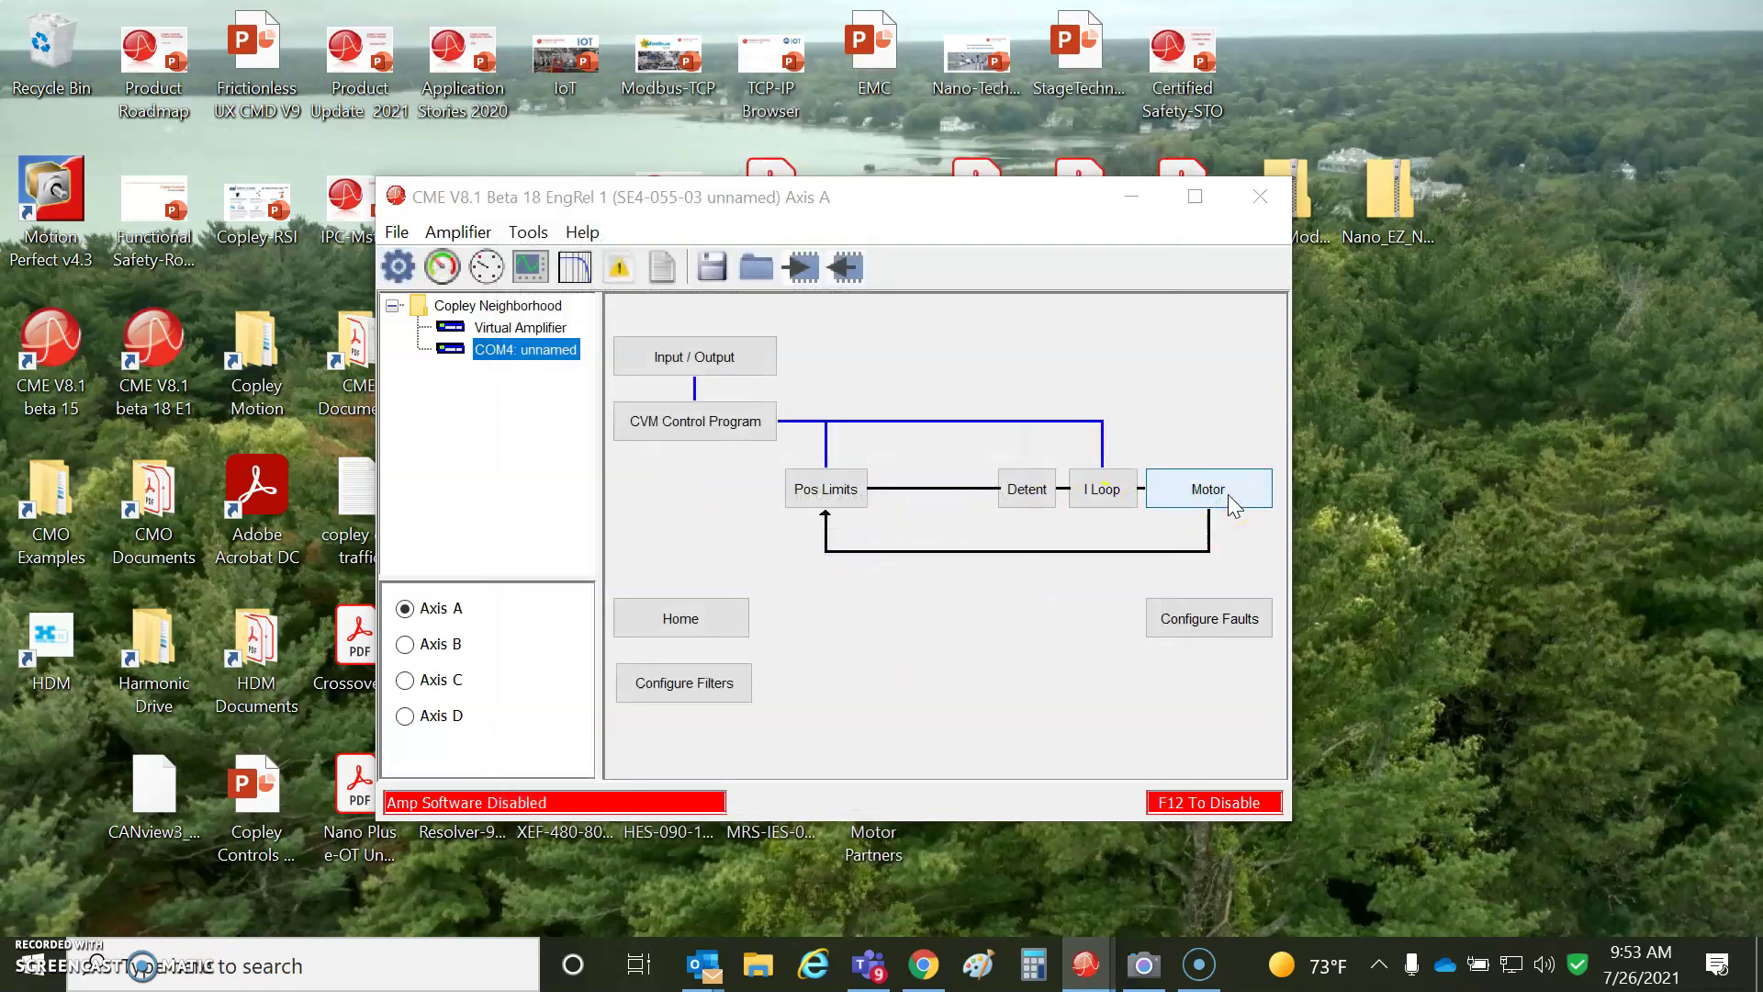
pyautogui.click(1093, 969)
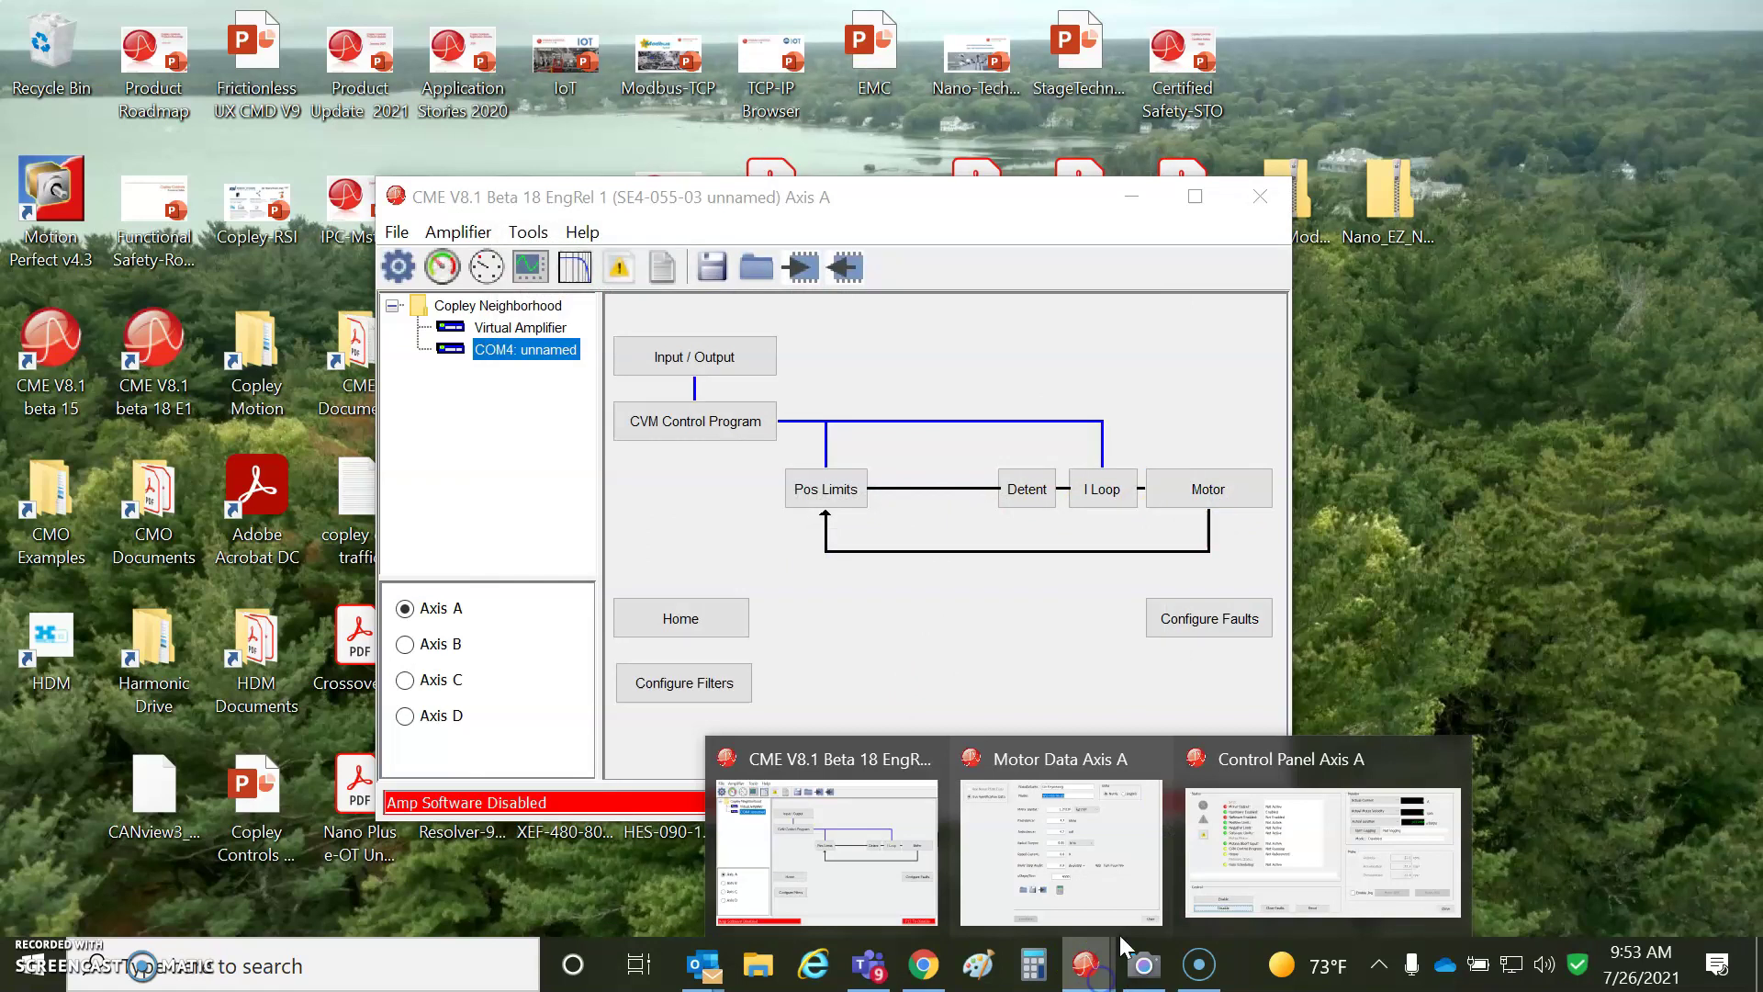
# Close the stale Motor Data window, check resistance and inductance in English units, then revert to Metric.
pyautogui.click(1093, 882)
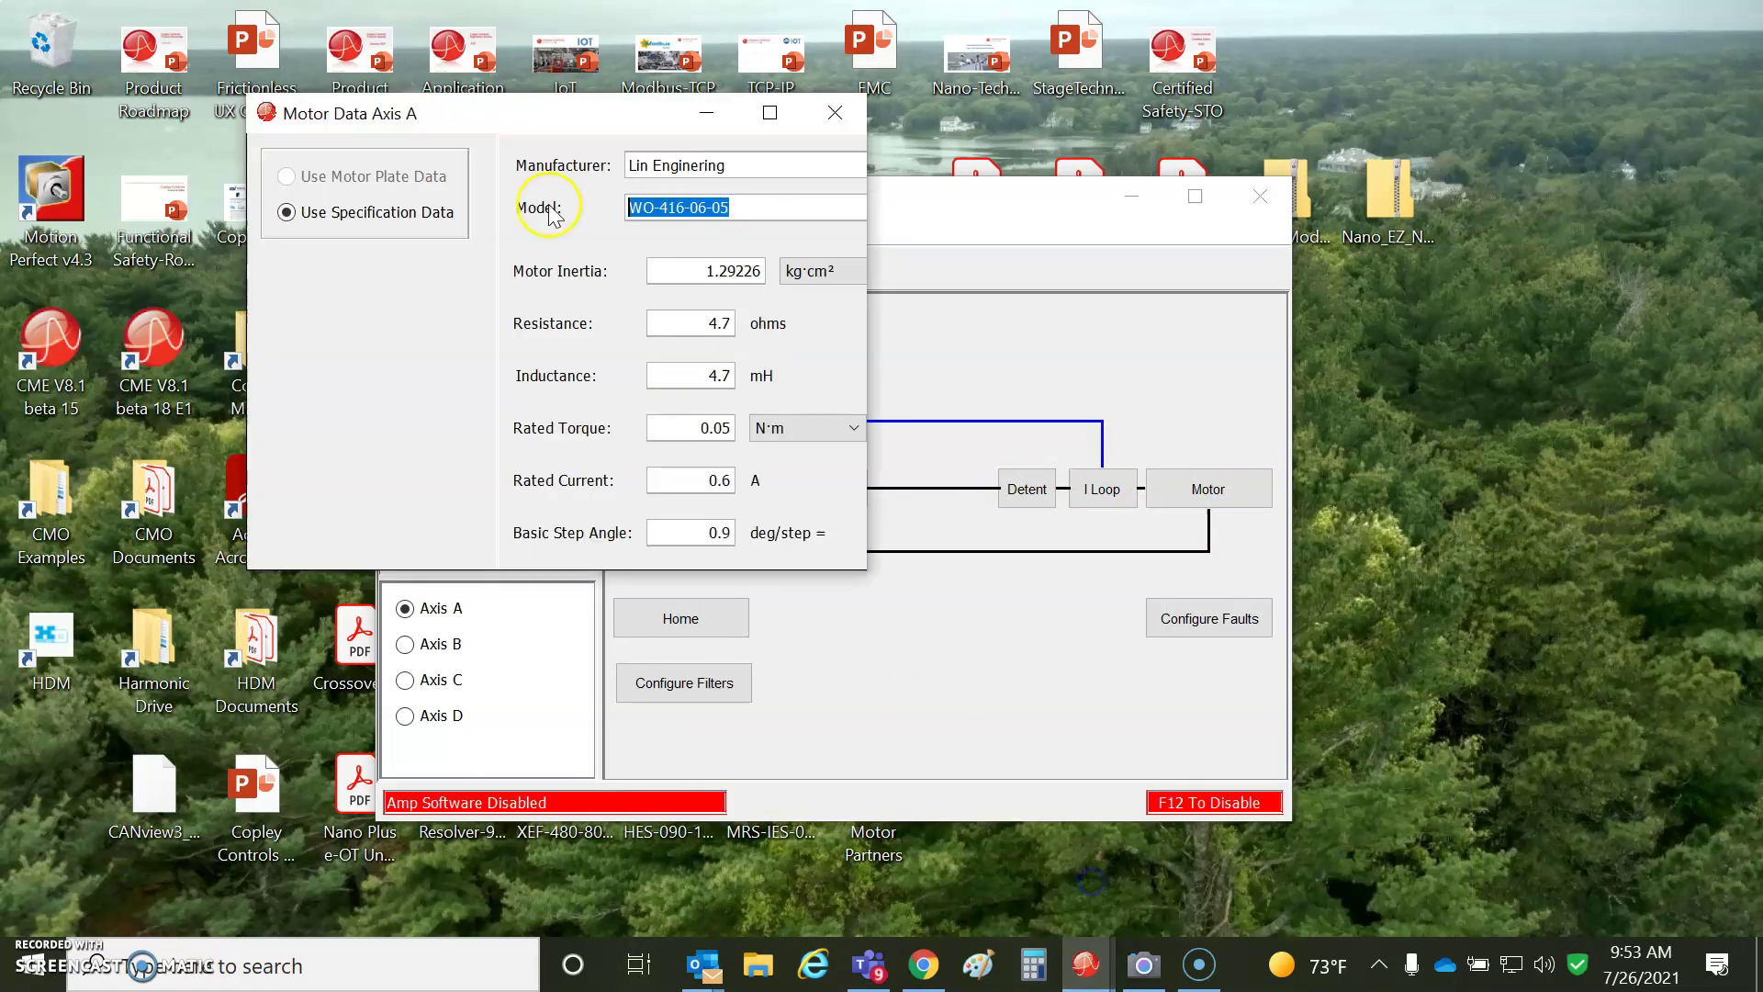
pyautogui.click(842, 124)
pyautogui.click(1198, 486)
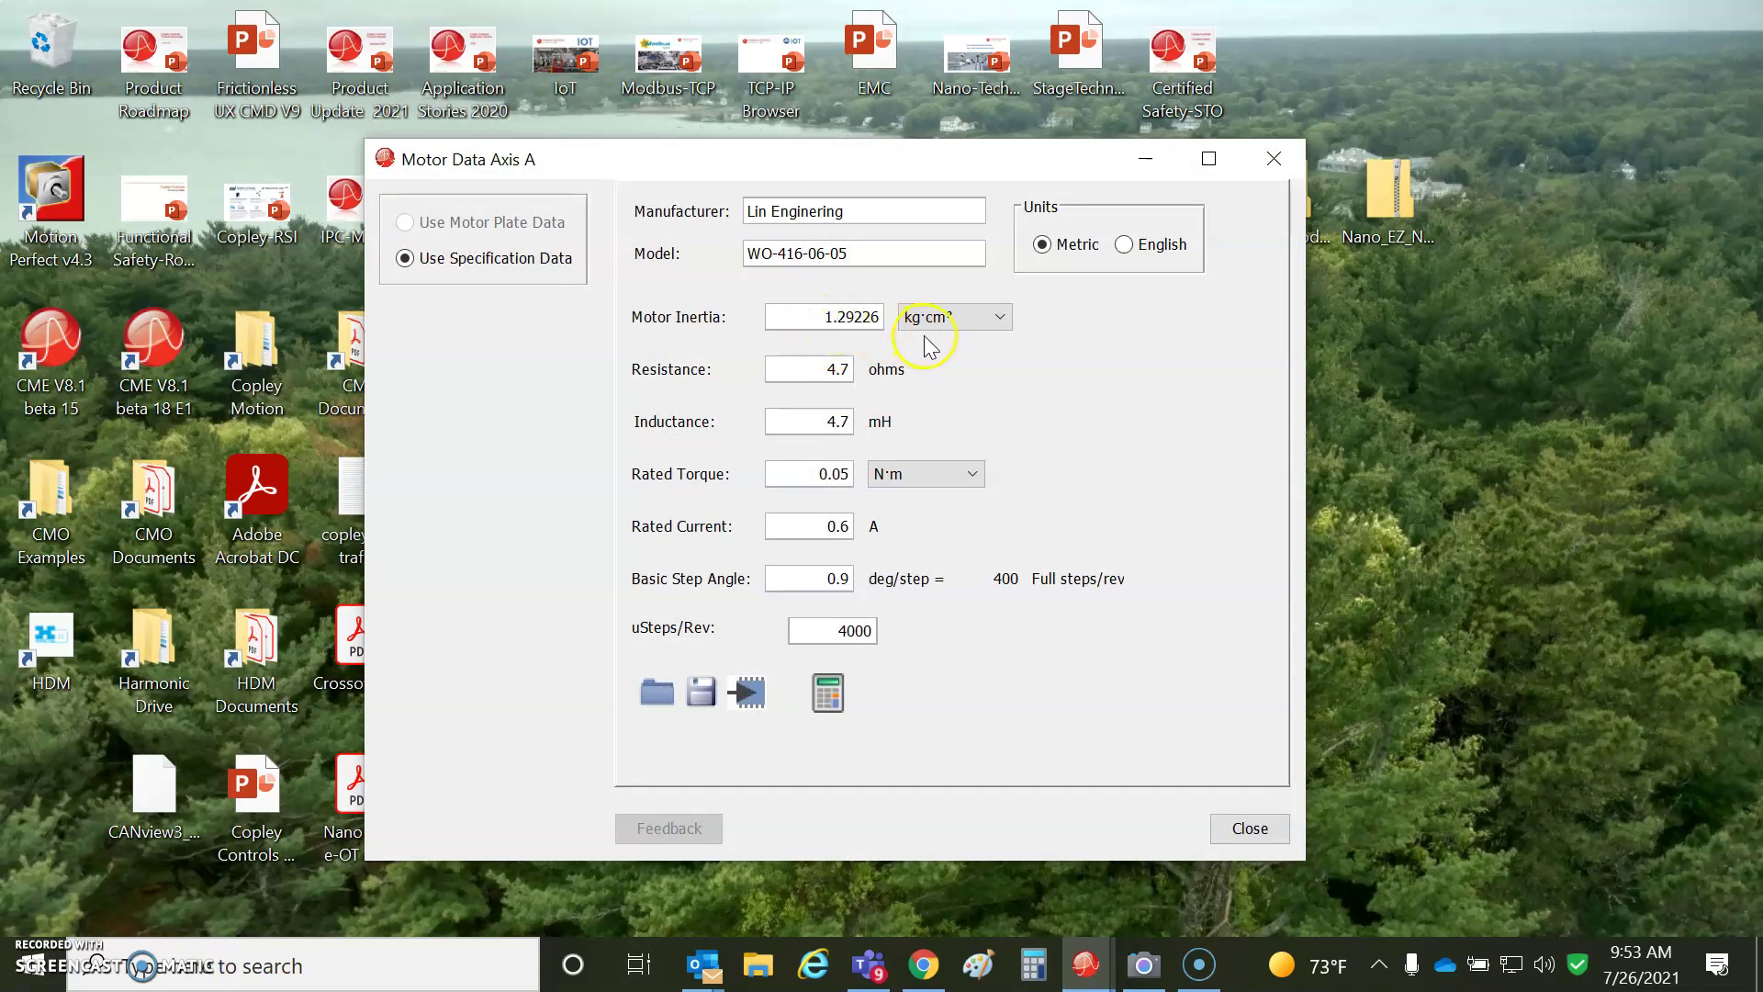
pyautogui.click(1137, 246)
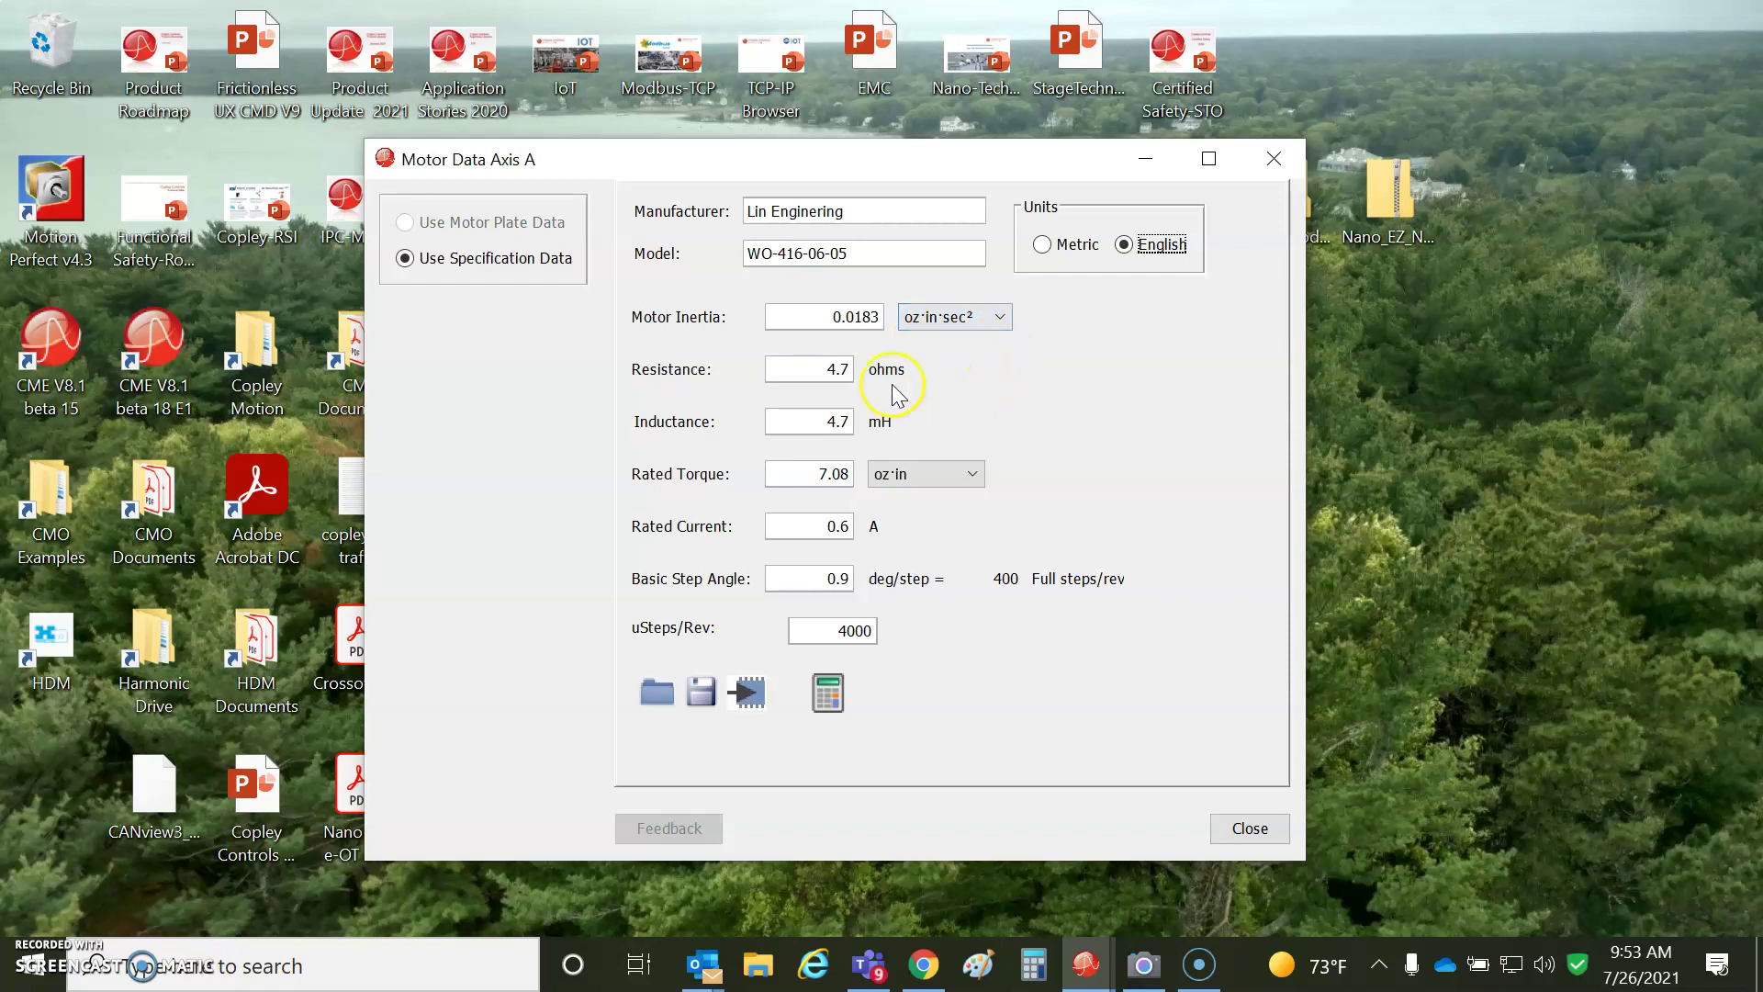
pyautogui.doubleClick(825, 367)
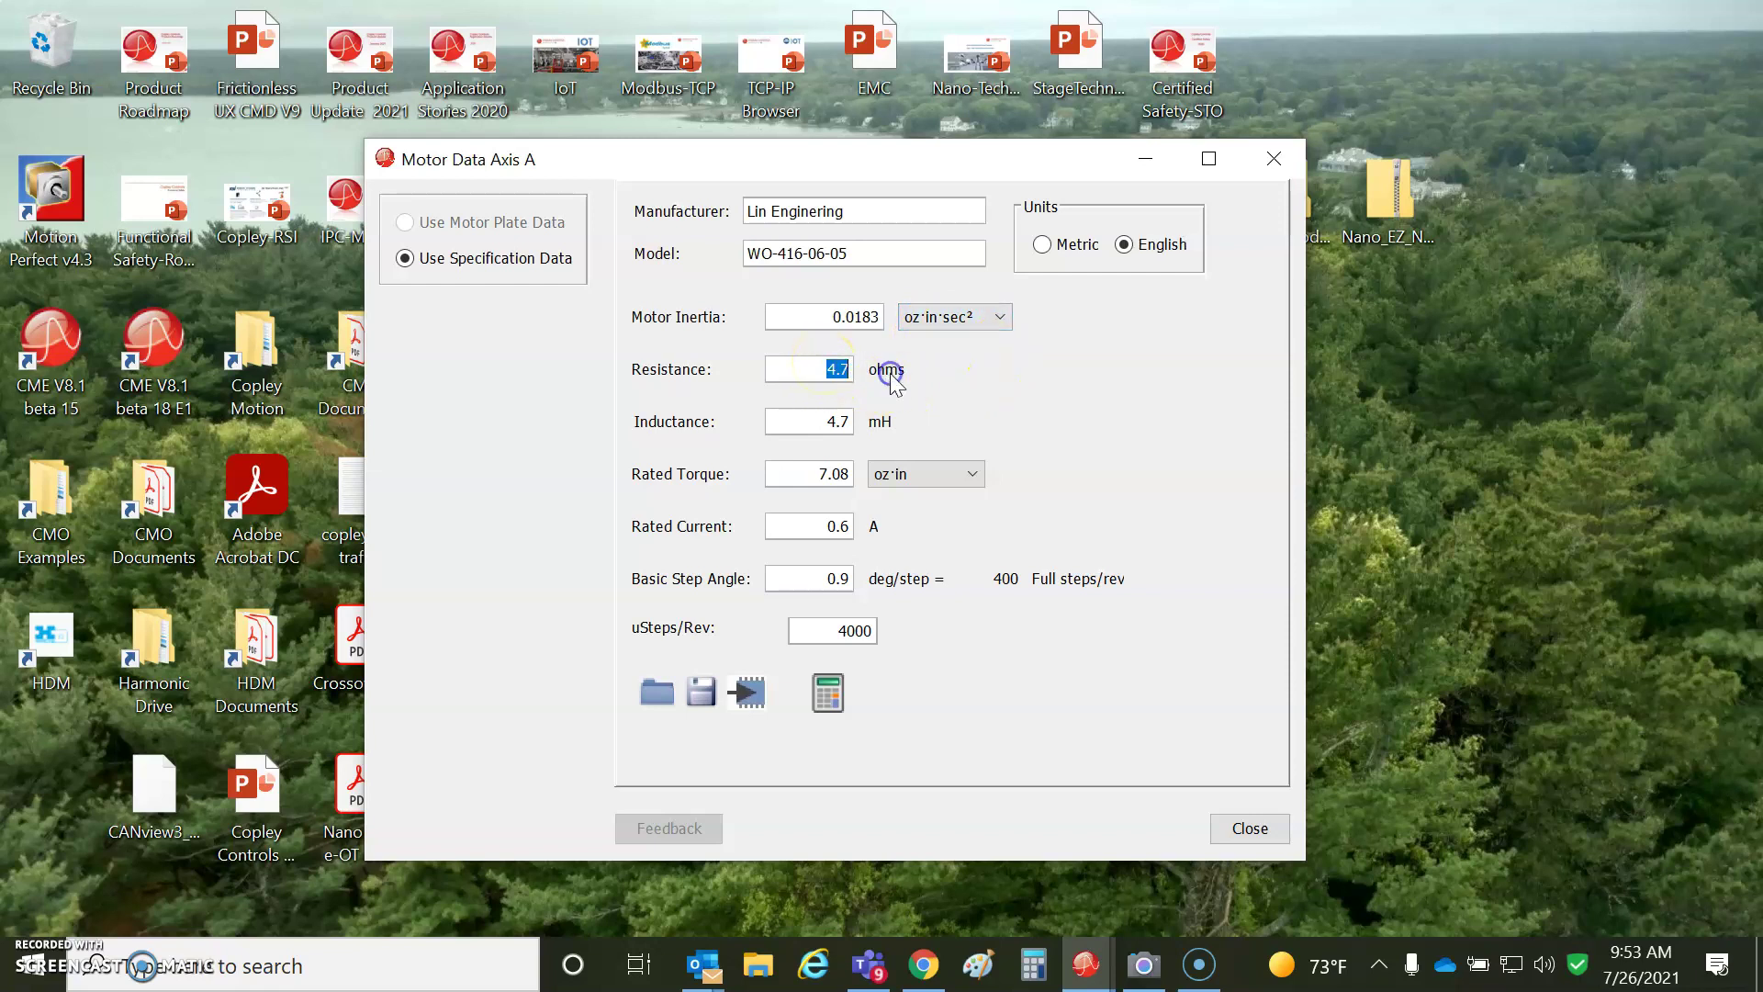
pyautogui.doubleClick(822, 422)
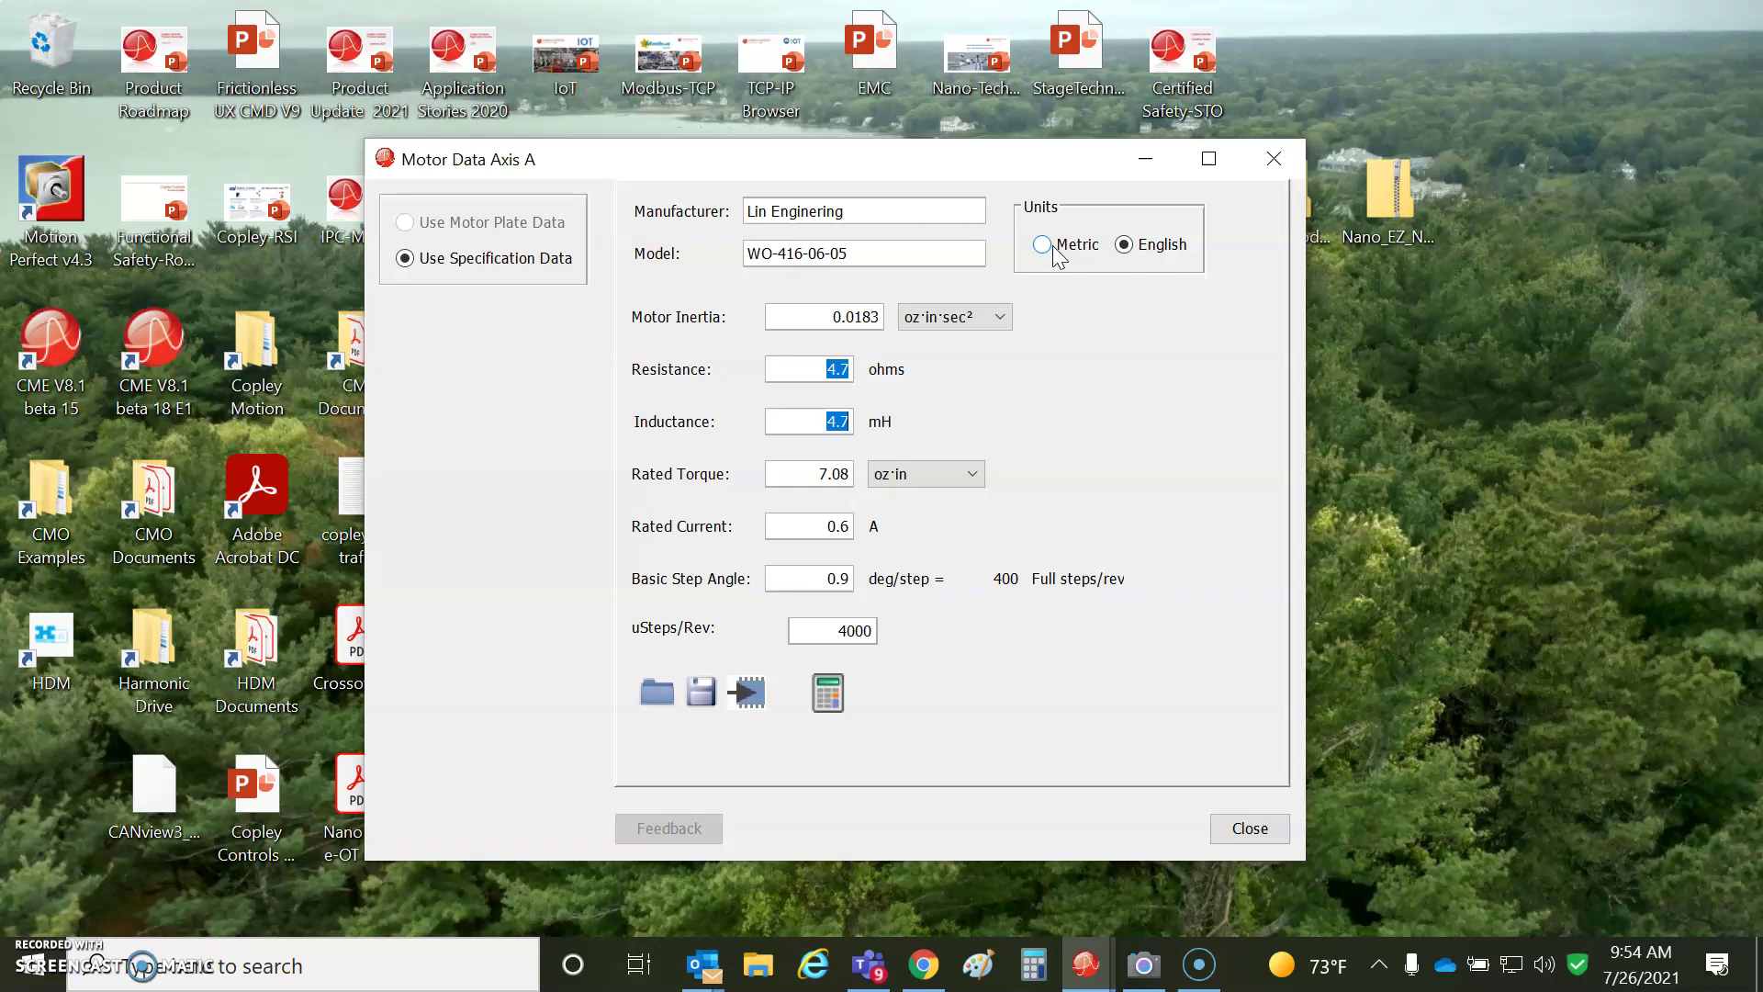
pyautogui.click(1052, 246)
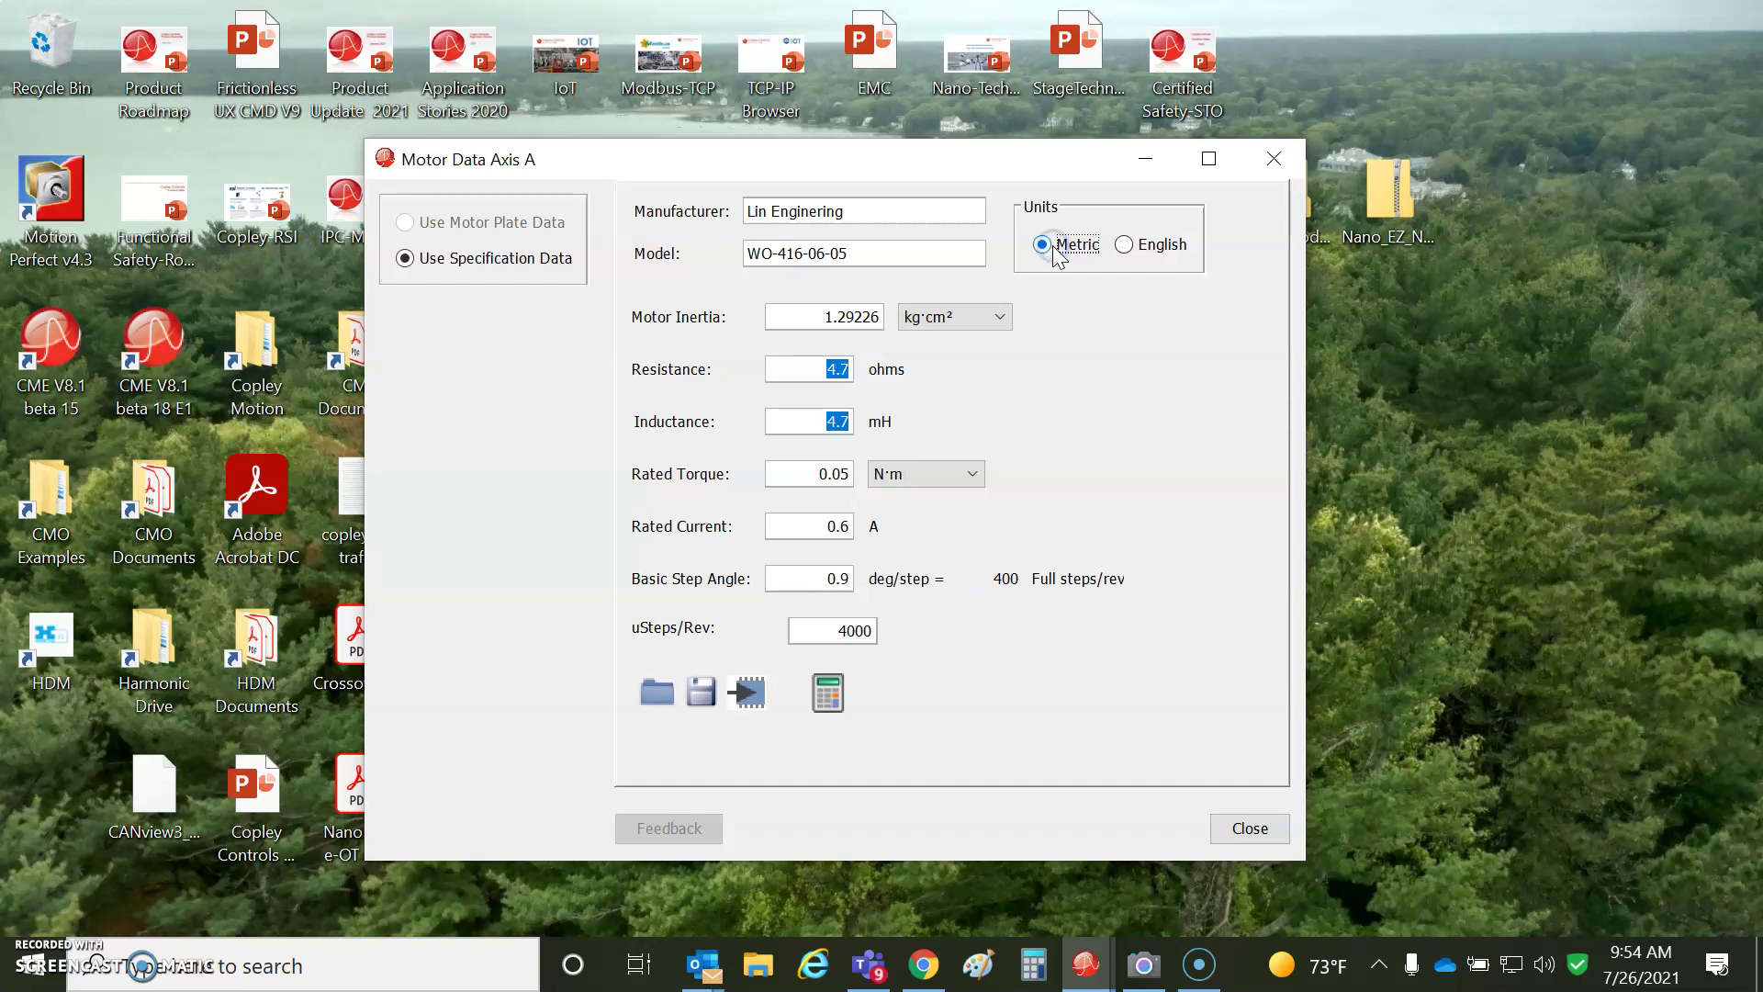
pyautogui.click(1255, 830)
# Open the Axis A I Loop settings and move the Current Loop dialog to the right.
pyautogui.click(1102, 489)
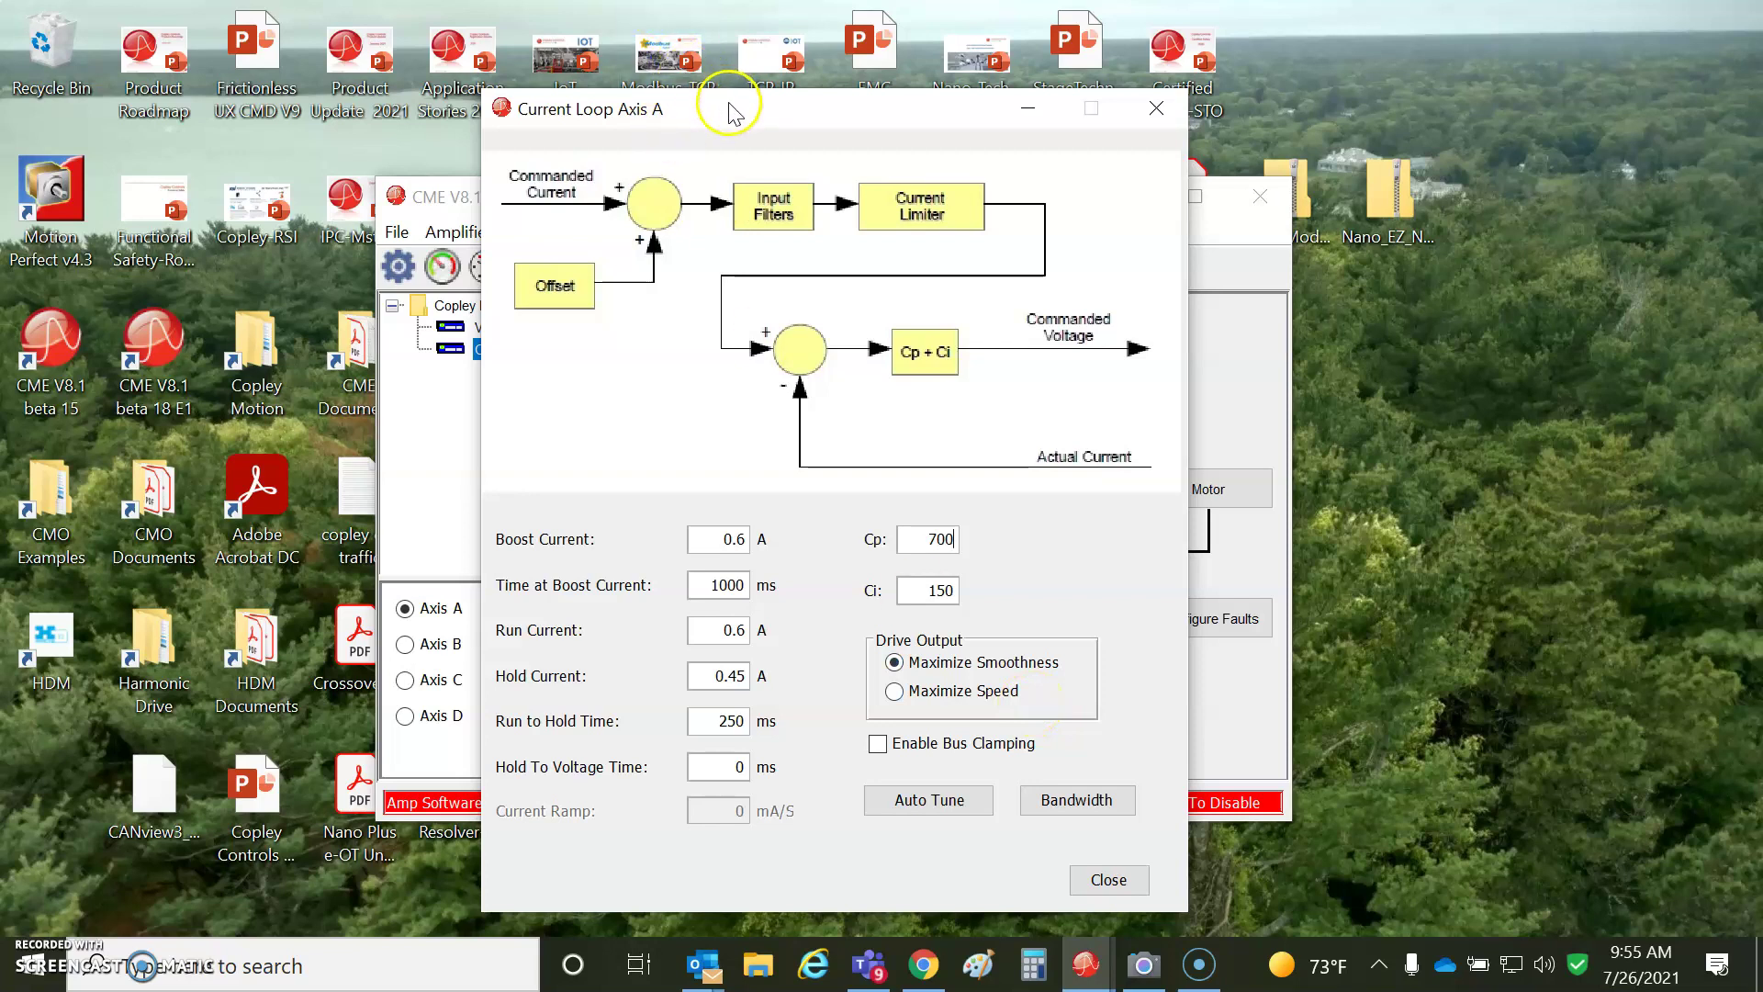
pyautogui.moveTo(730, 109); pyautogui.dragTo(1278, 74)
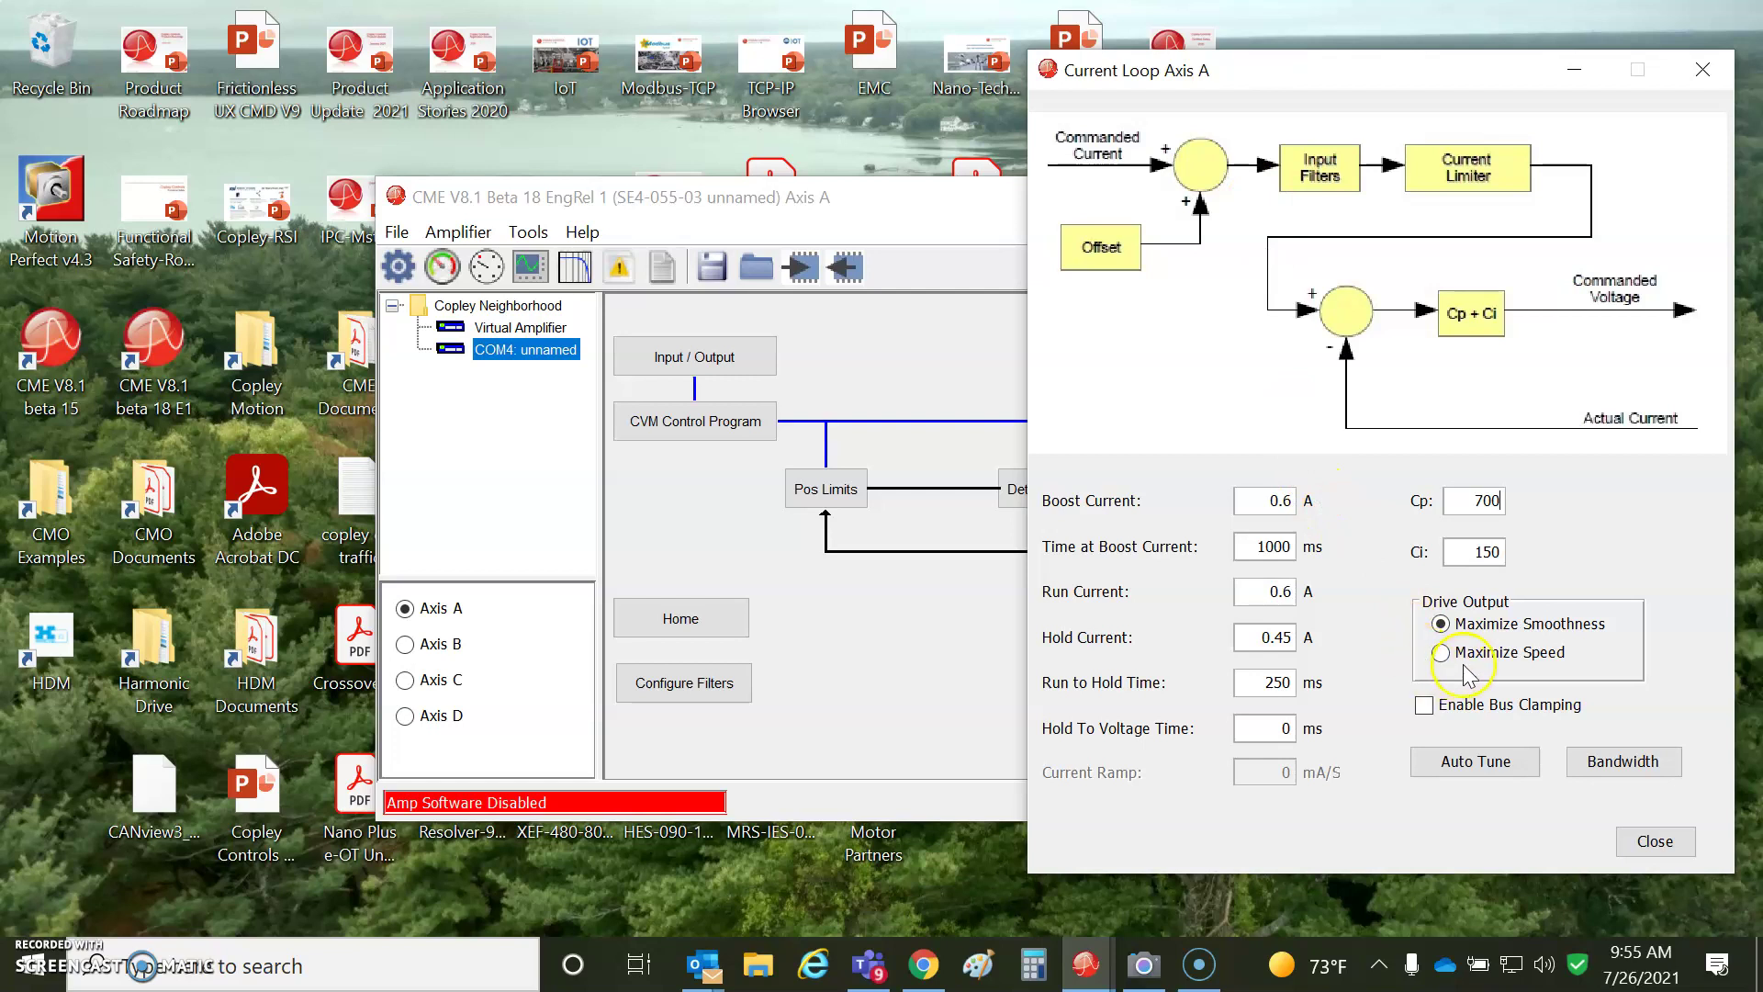
# Run the current-loop bandwidth measurement, accept its 2100 Hz result, and close the measurement window.
pyautogui.click(1620, 762)
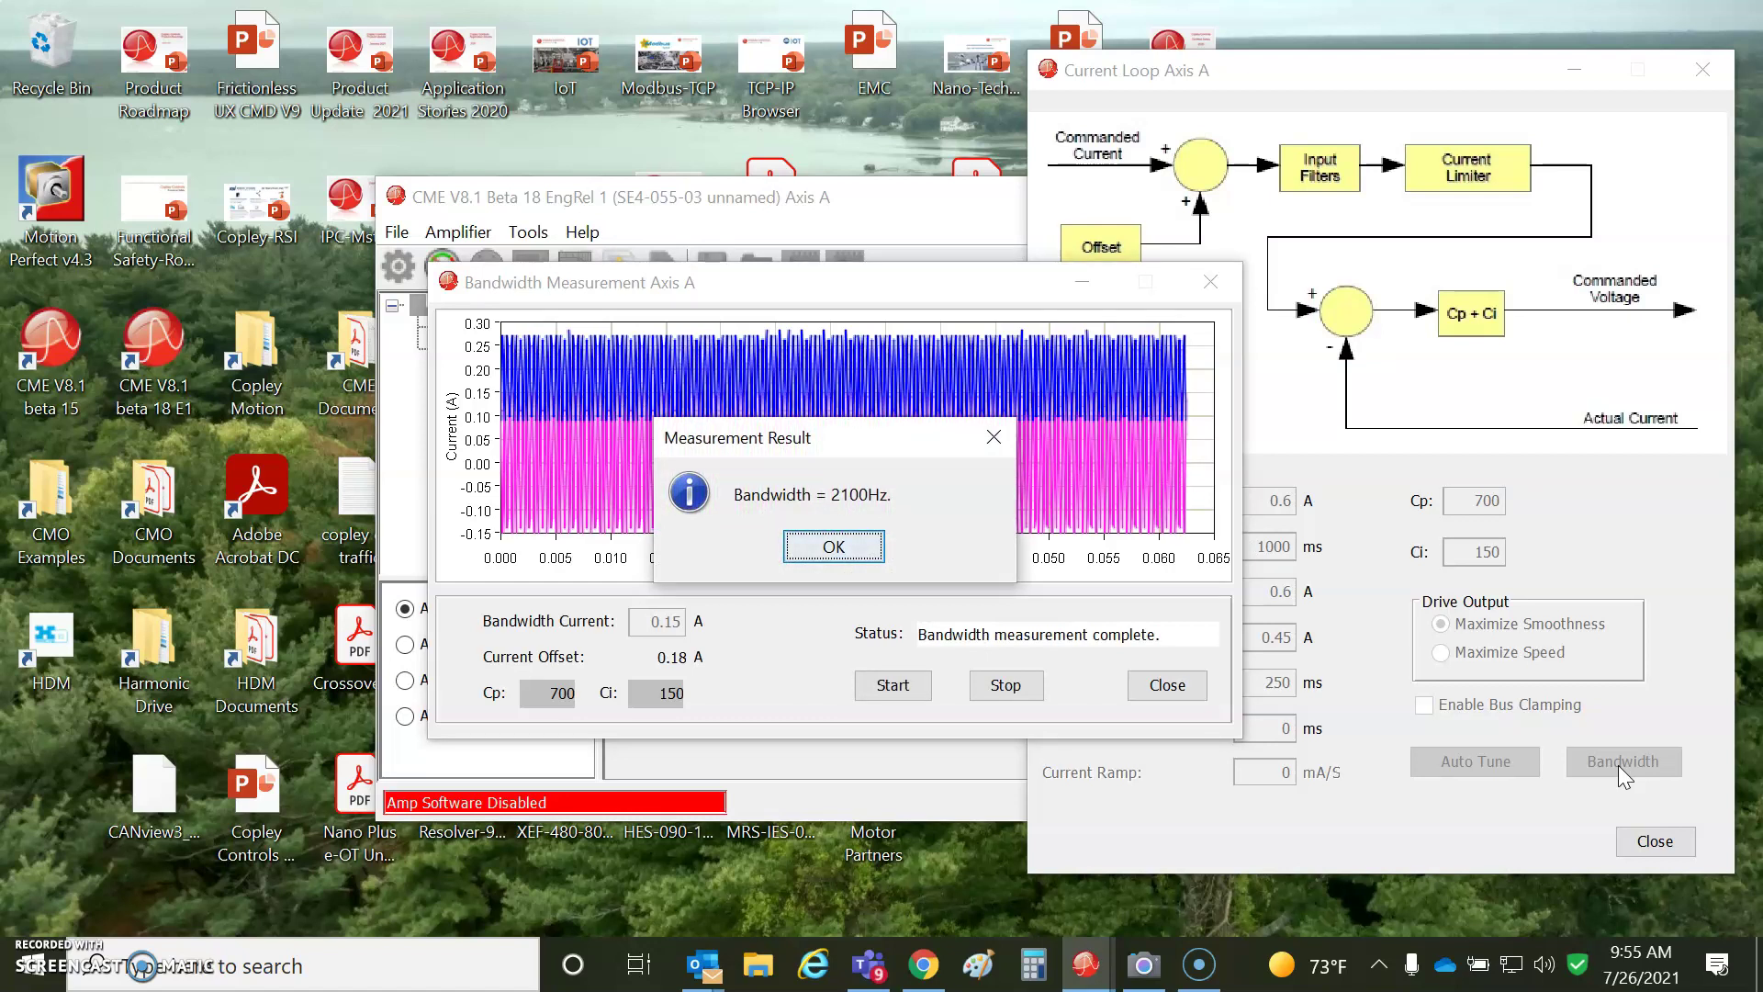
pyautogui.click(831, 550)
pyautogui.click(831, 550)
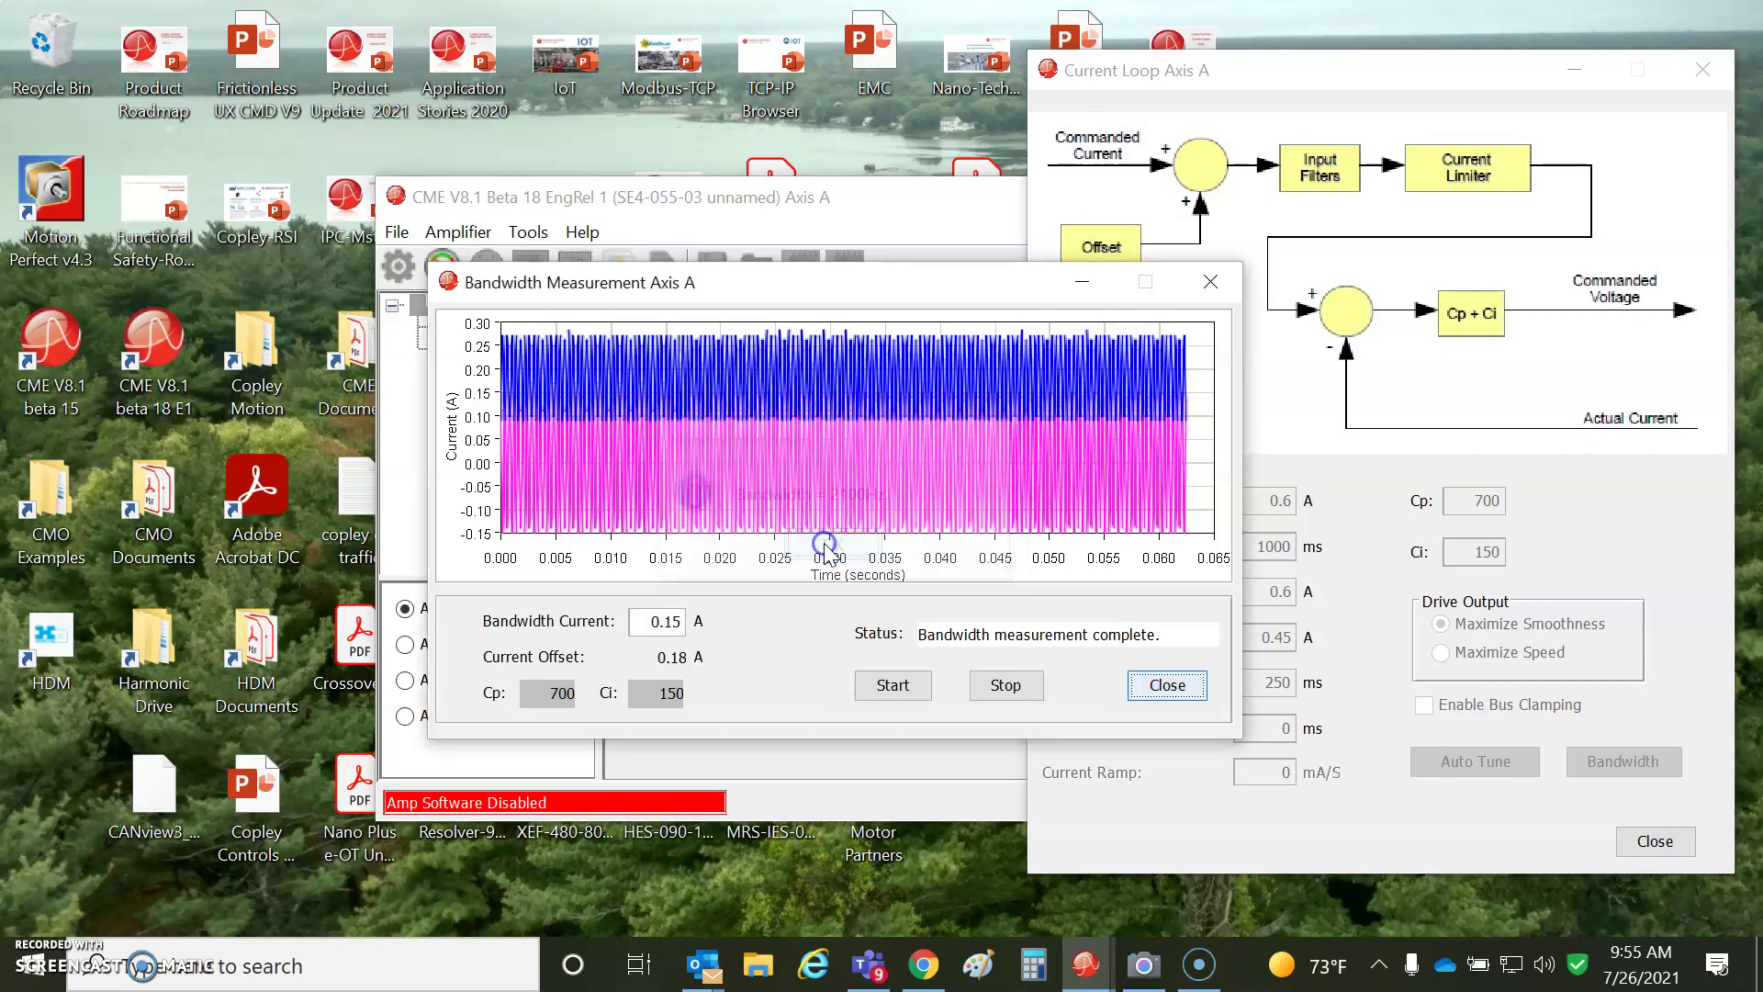
pyautogui.click(1214, 282)
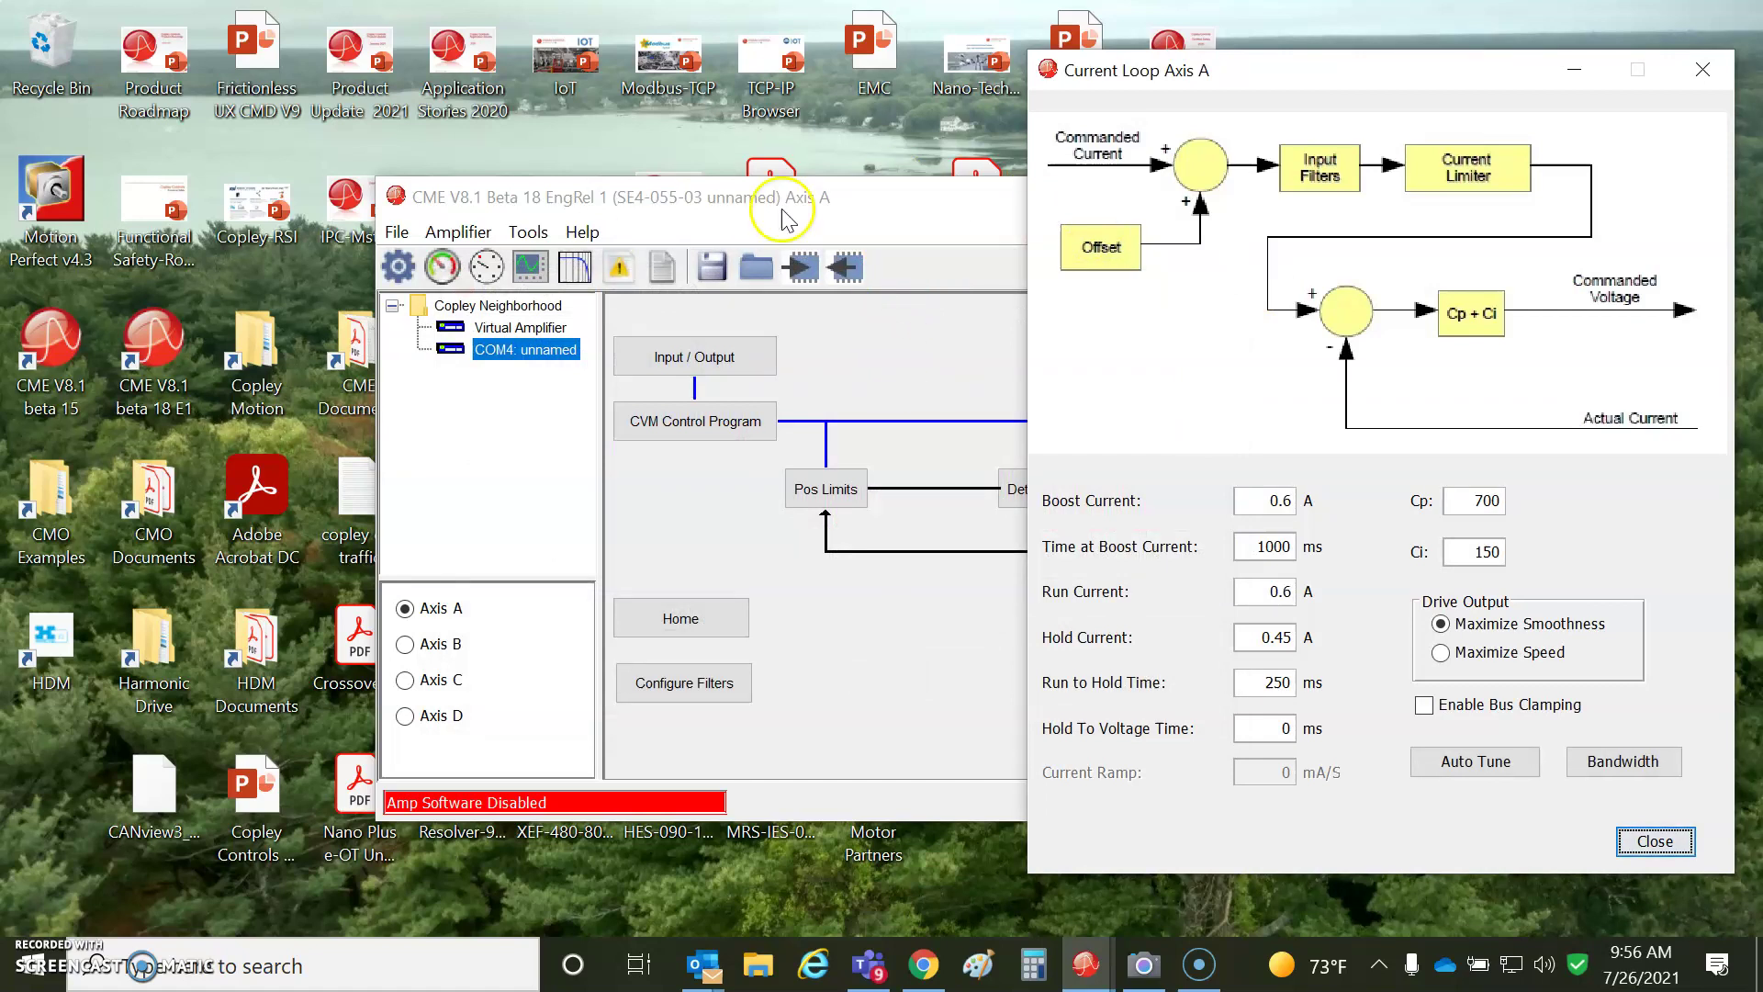
# Close the old Control Panel and open a fresh Axis A Control Panel.
pyautogui.click(492, 271)
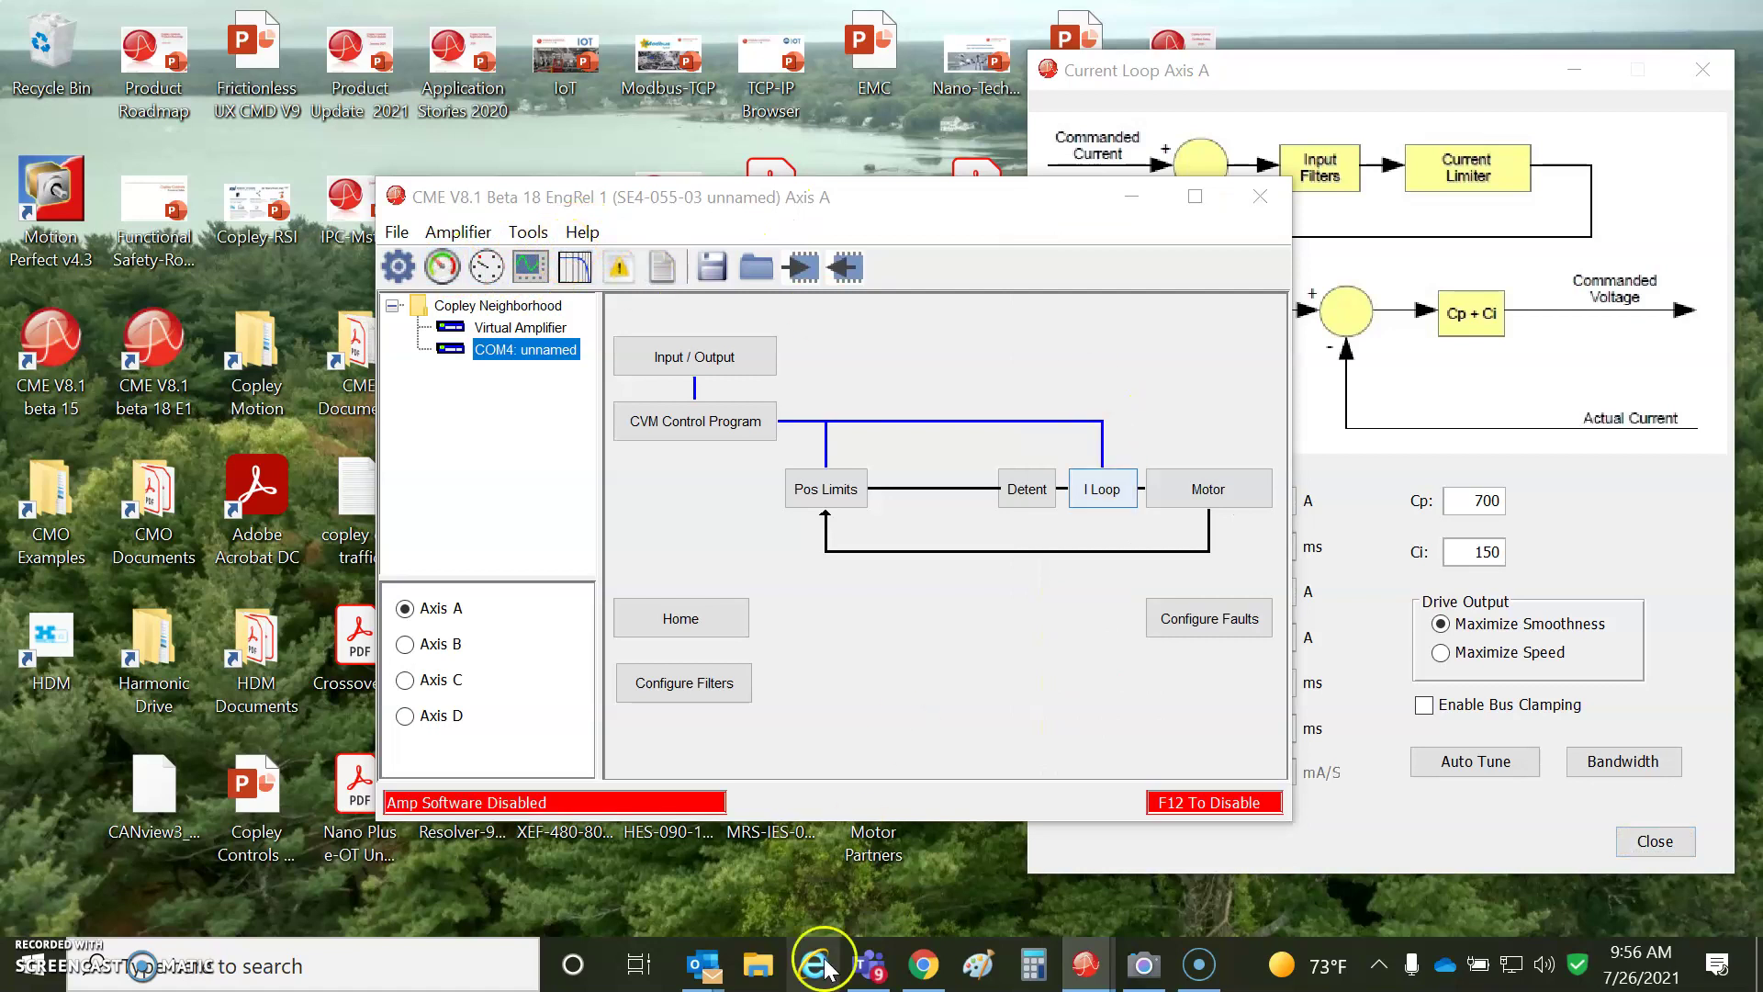
pyautogui.moveTo(1079, 938)
pyautogui.click(1083, 881)
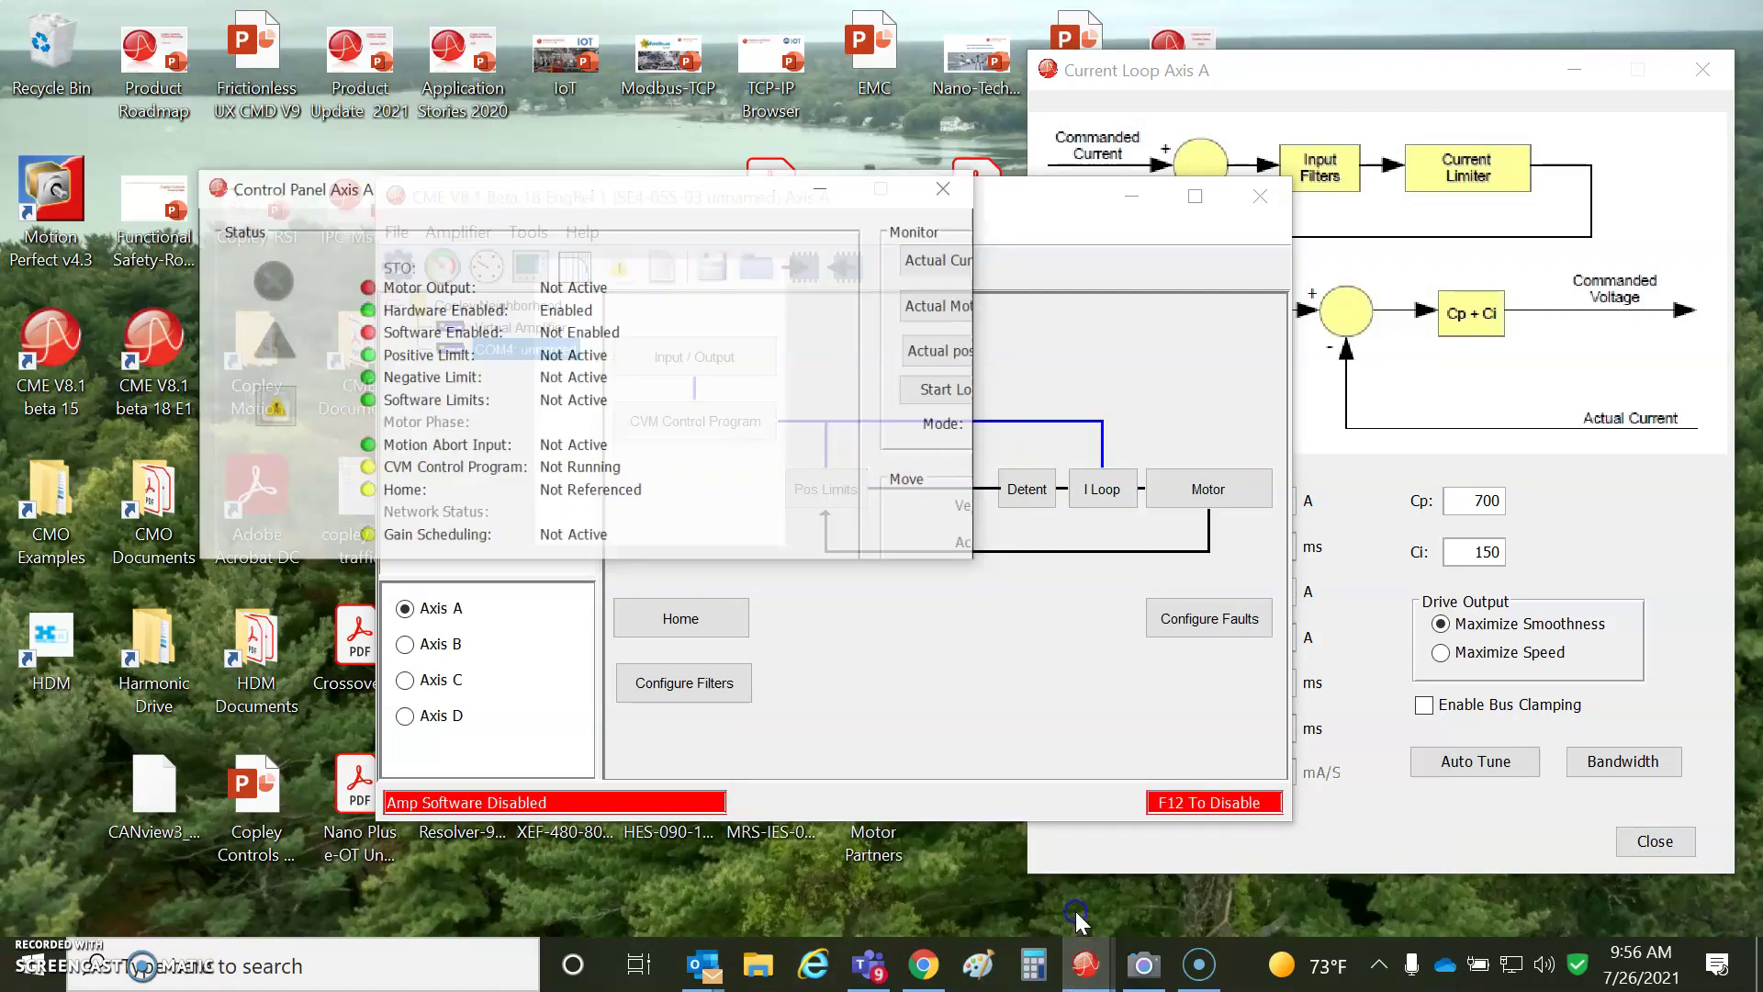
pyautogui.click(922, 149)
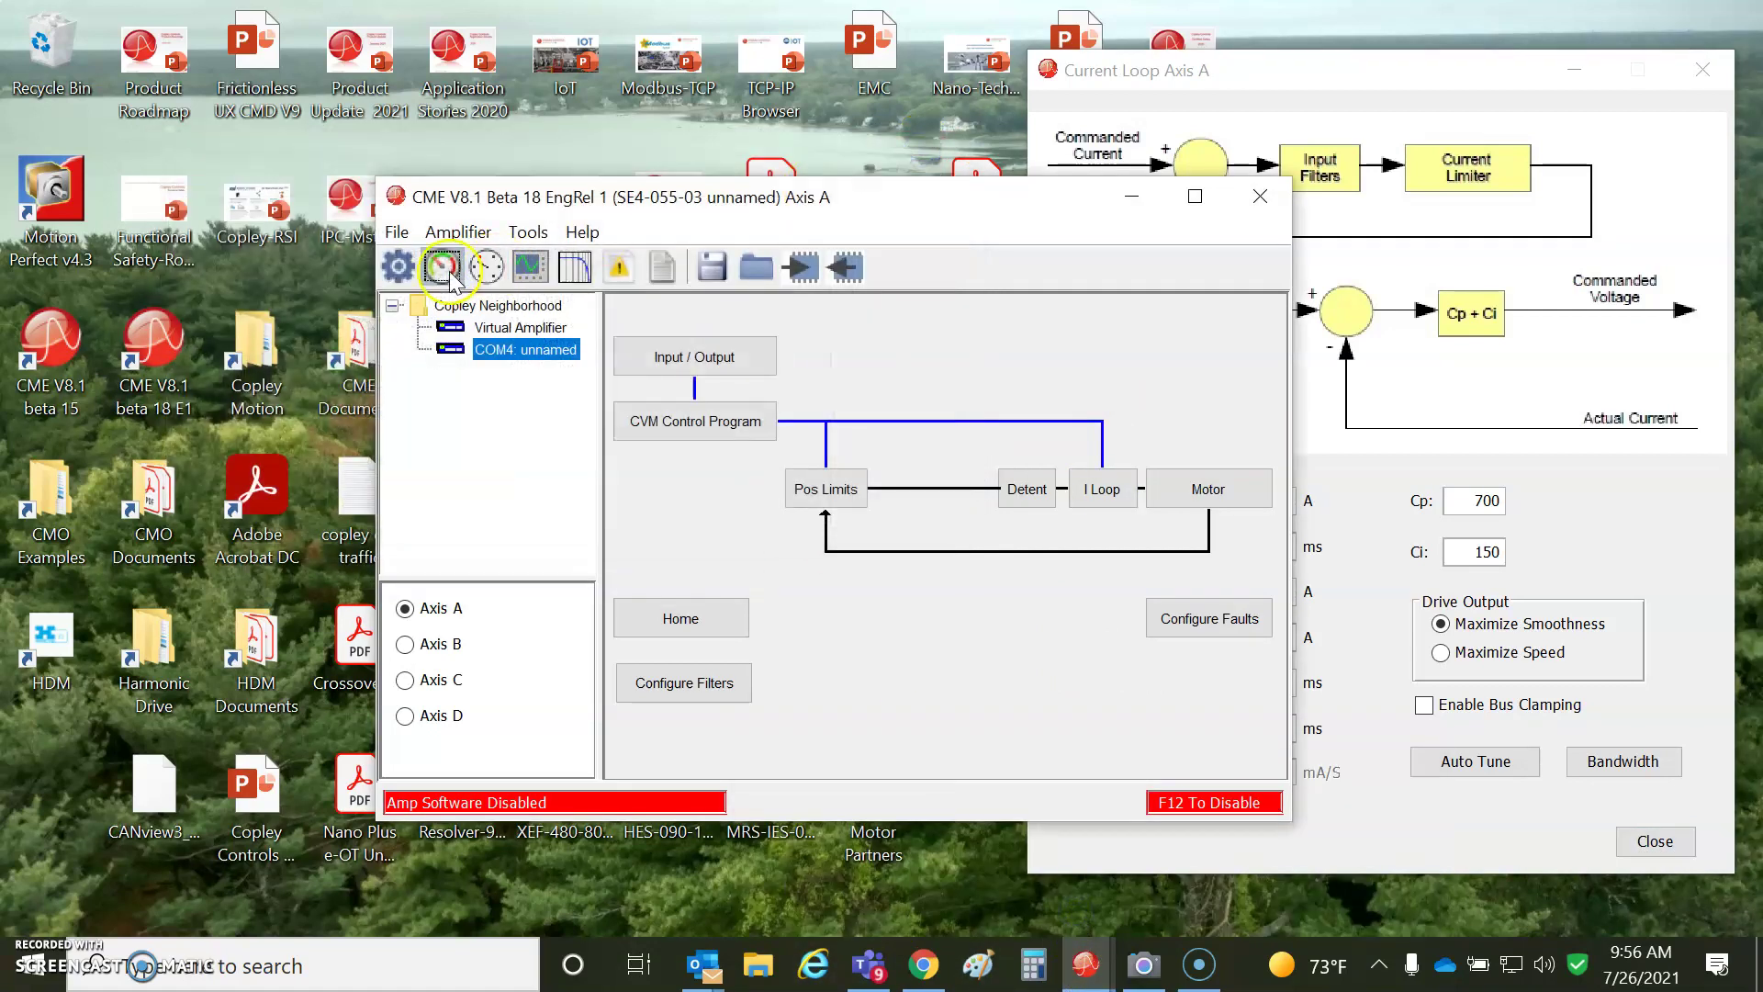
pyautogui.click(442, 266)
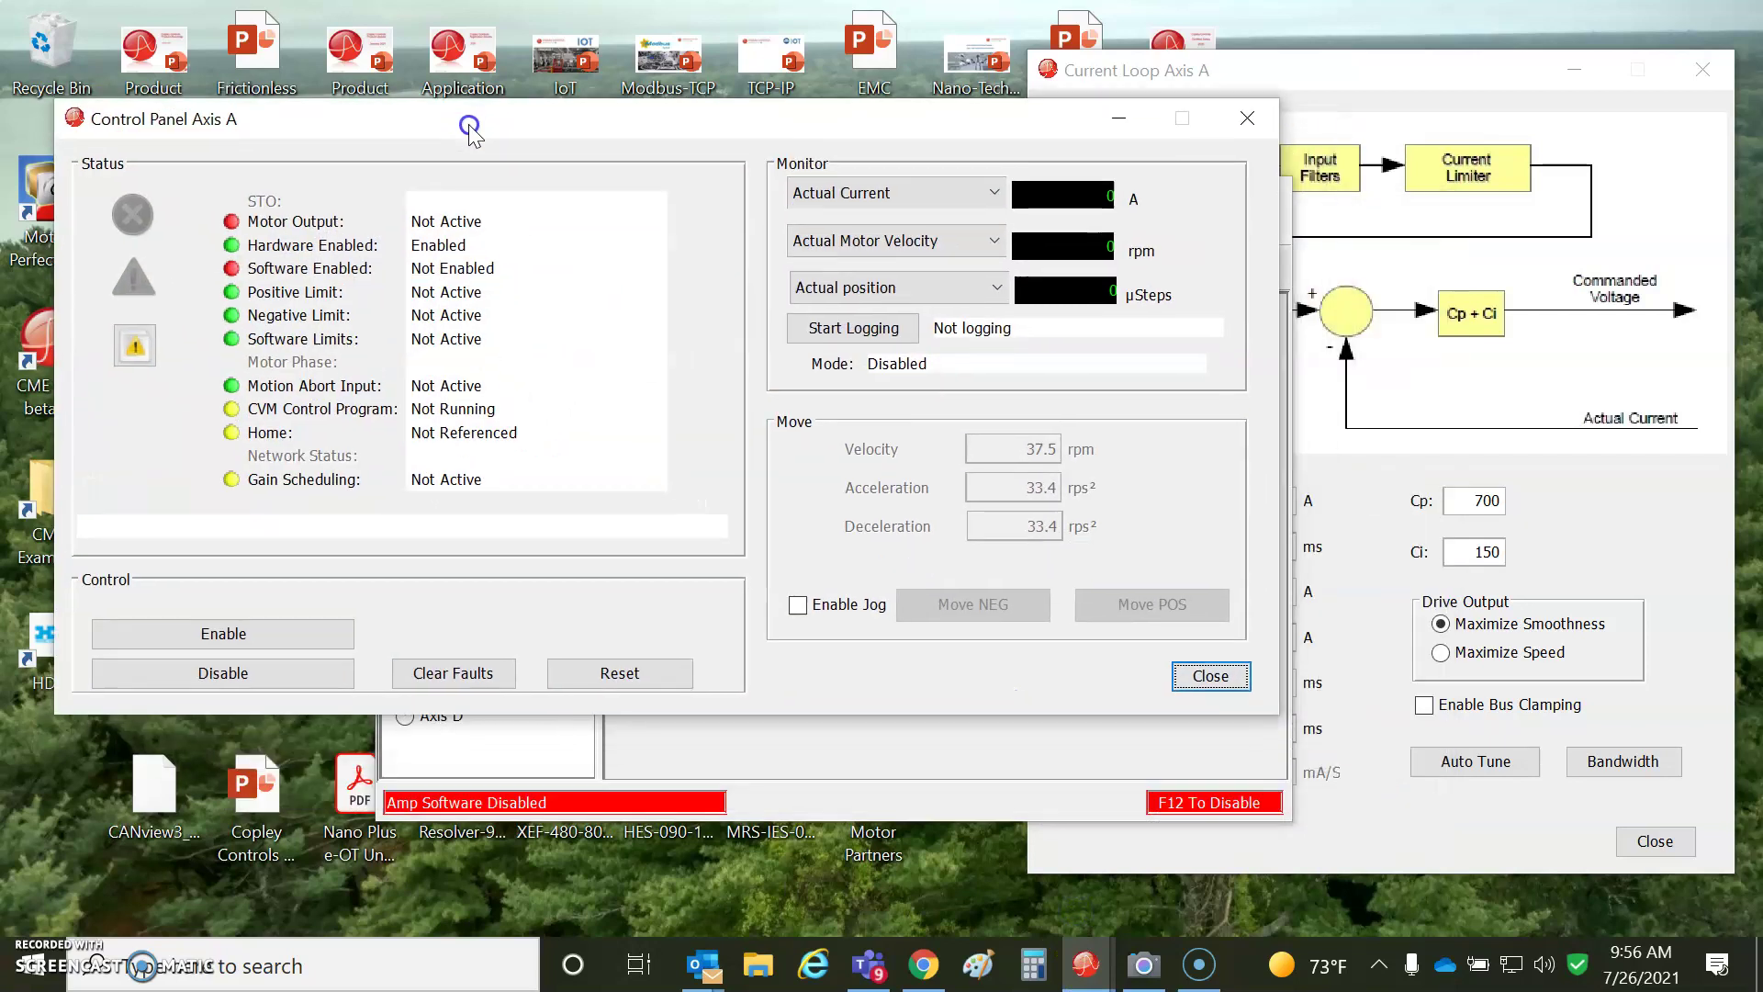
pyautogui.moveTo(470, 128); pyautogui.dragTo(465, 123)
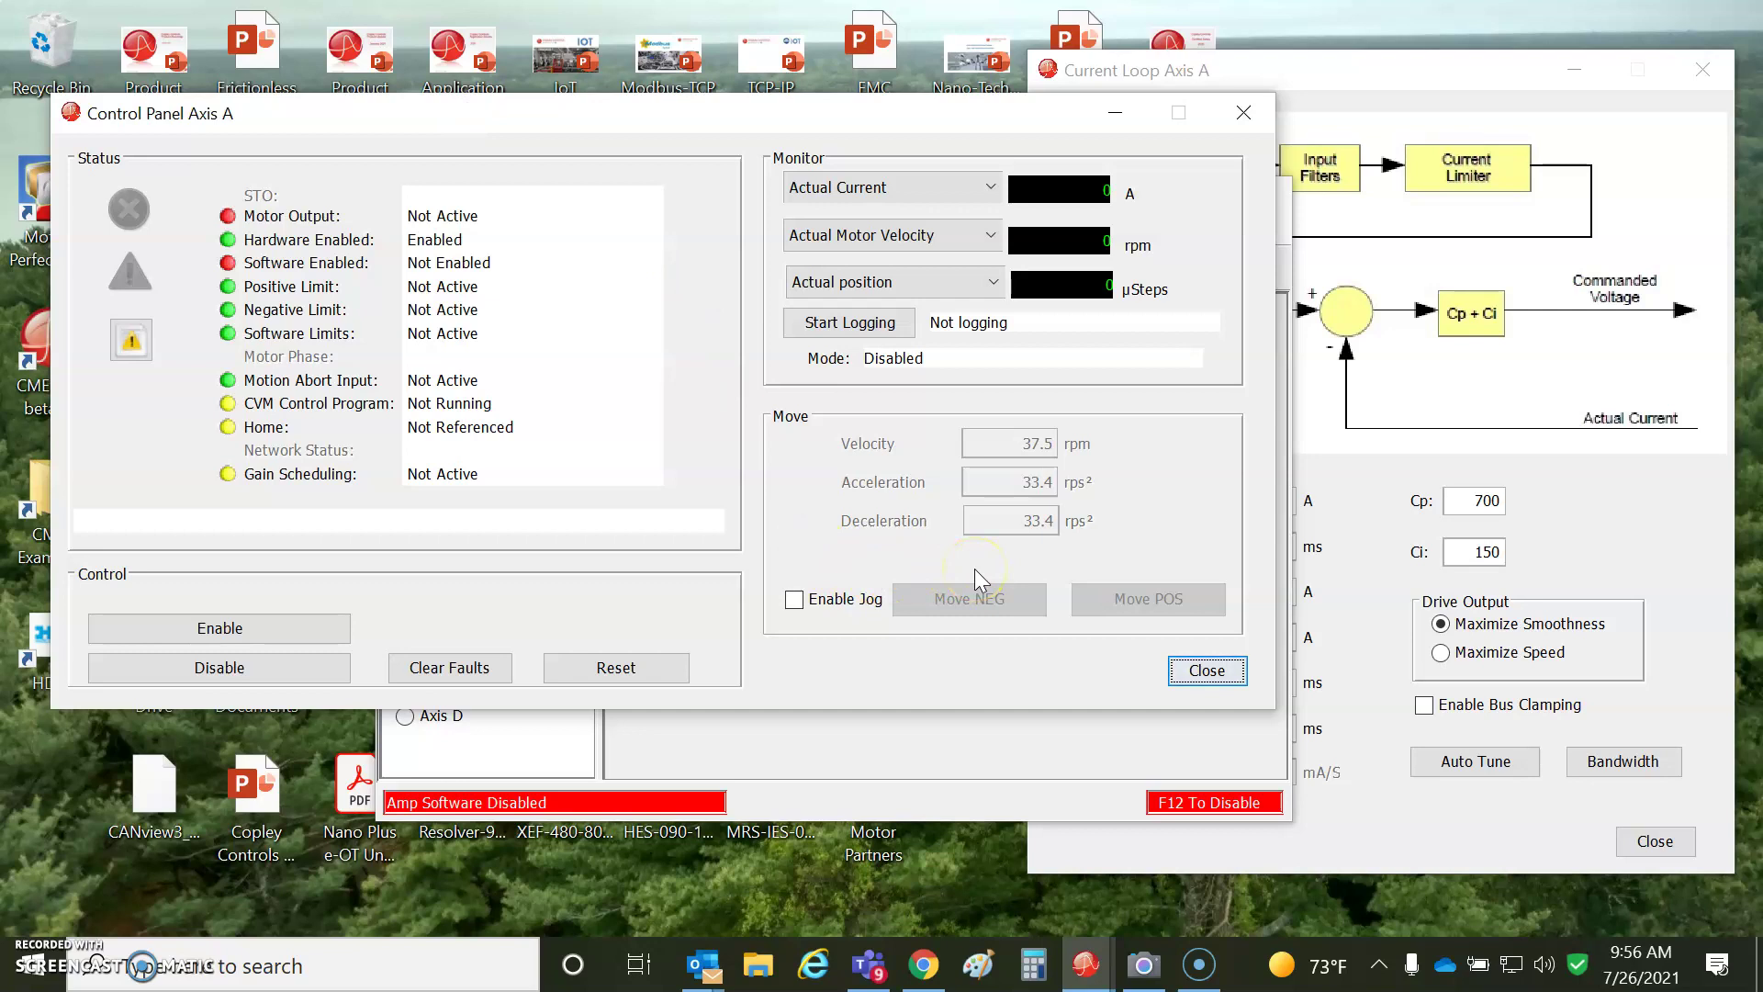
# Enable jogging and jog Axis A positive, negative, then positive again at 37.5 rpm, then close the panel.
pyautogui.click(794, 601)
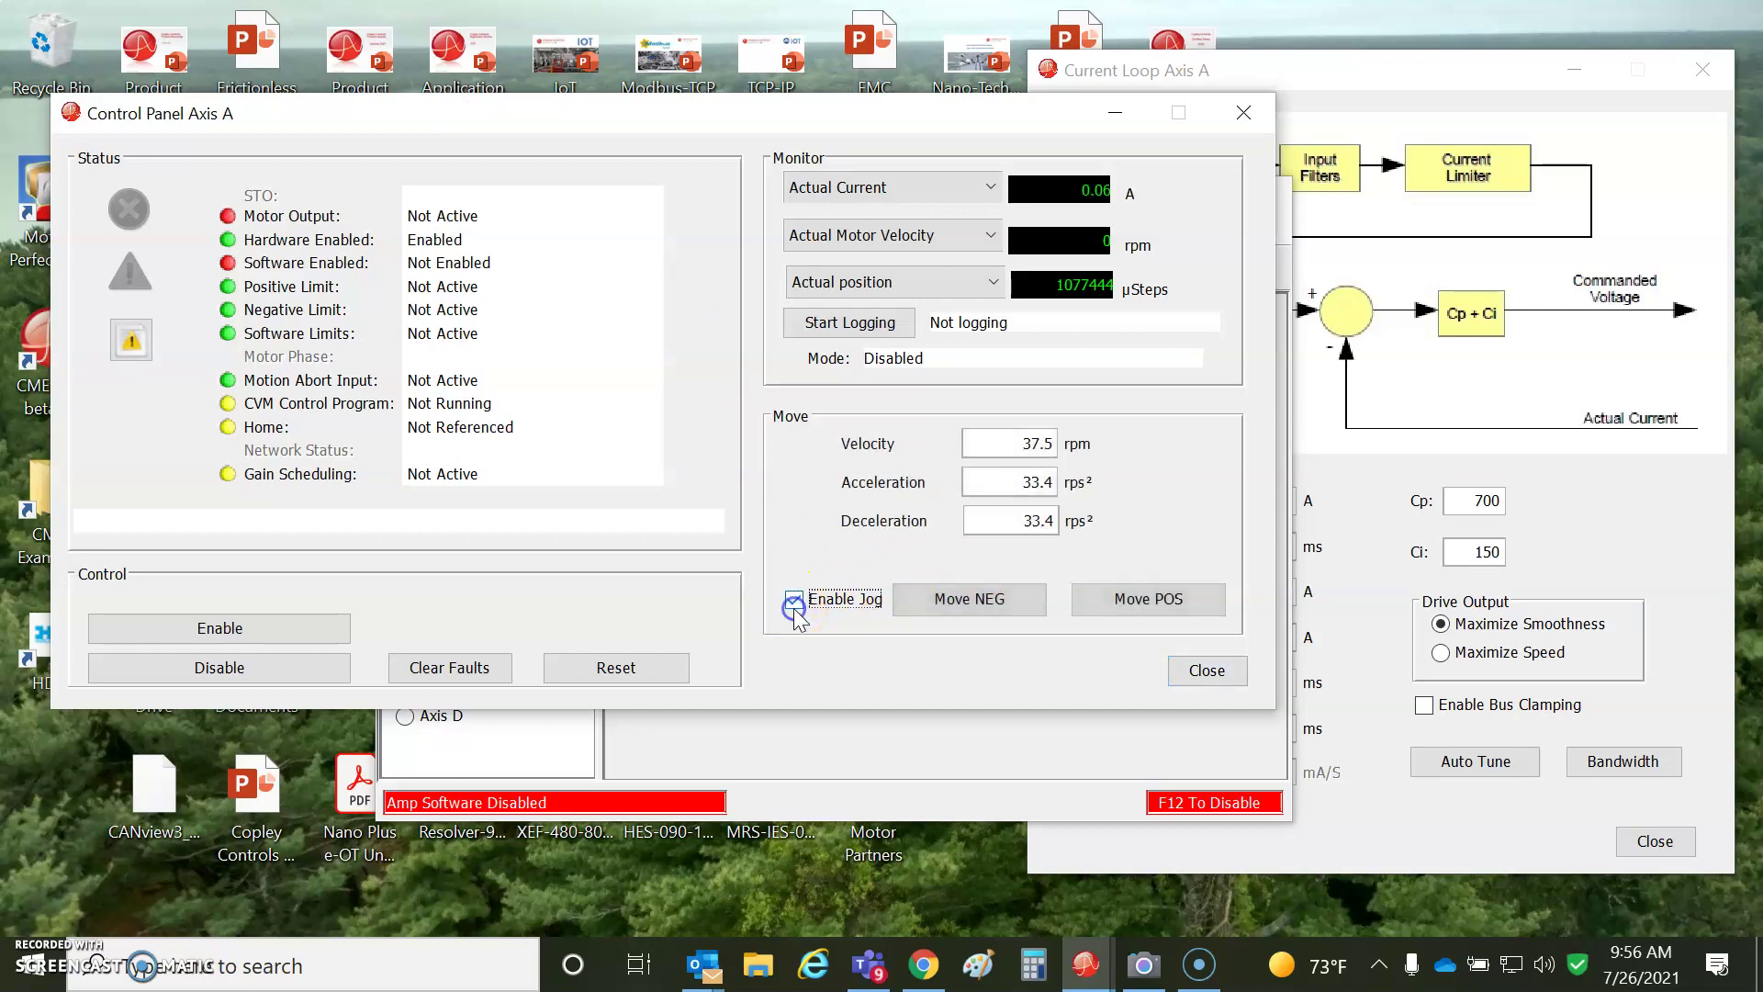
pyautogui.click(1143, 601)
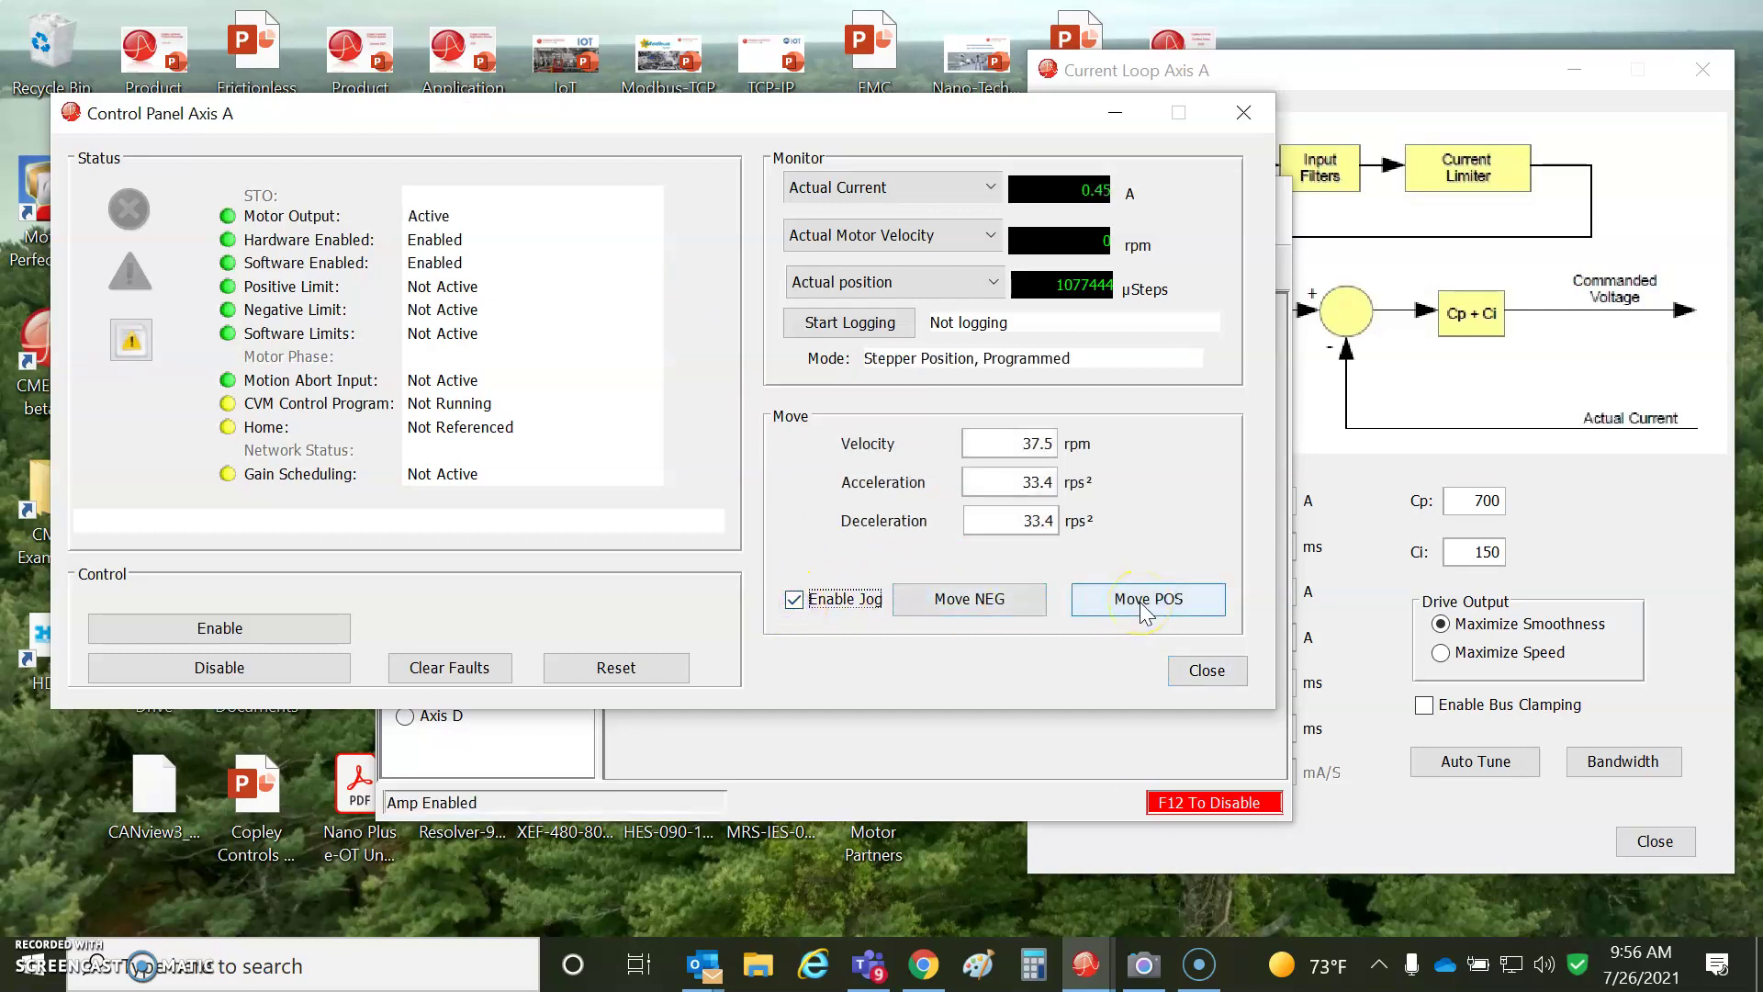
pyautogui.click(1144, 606)
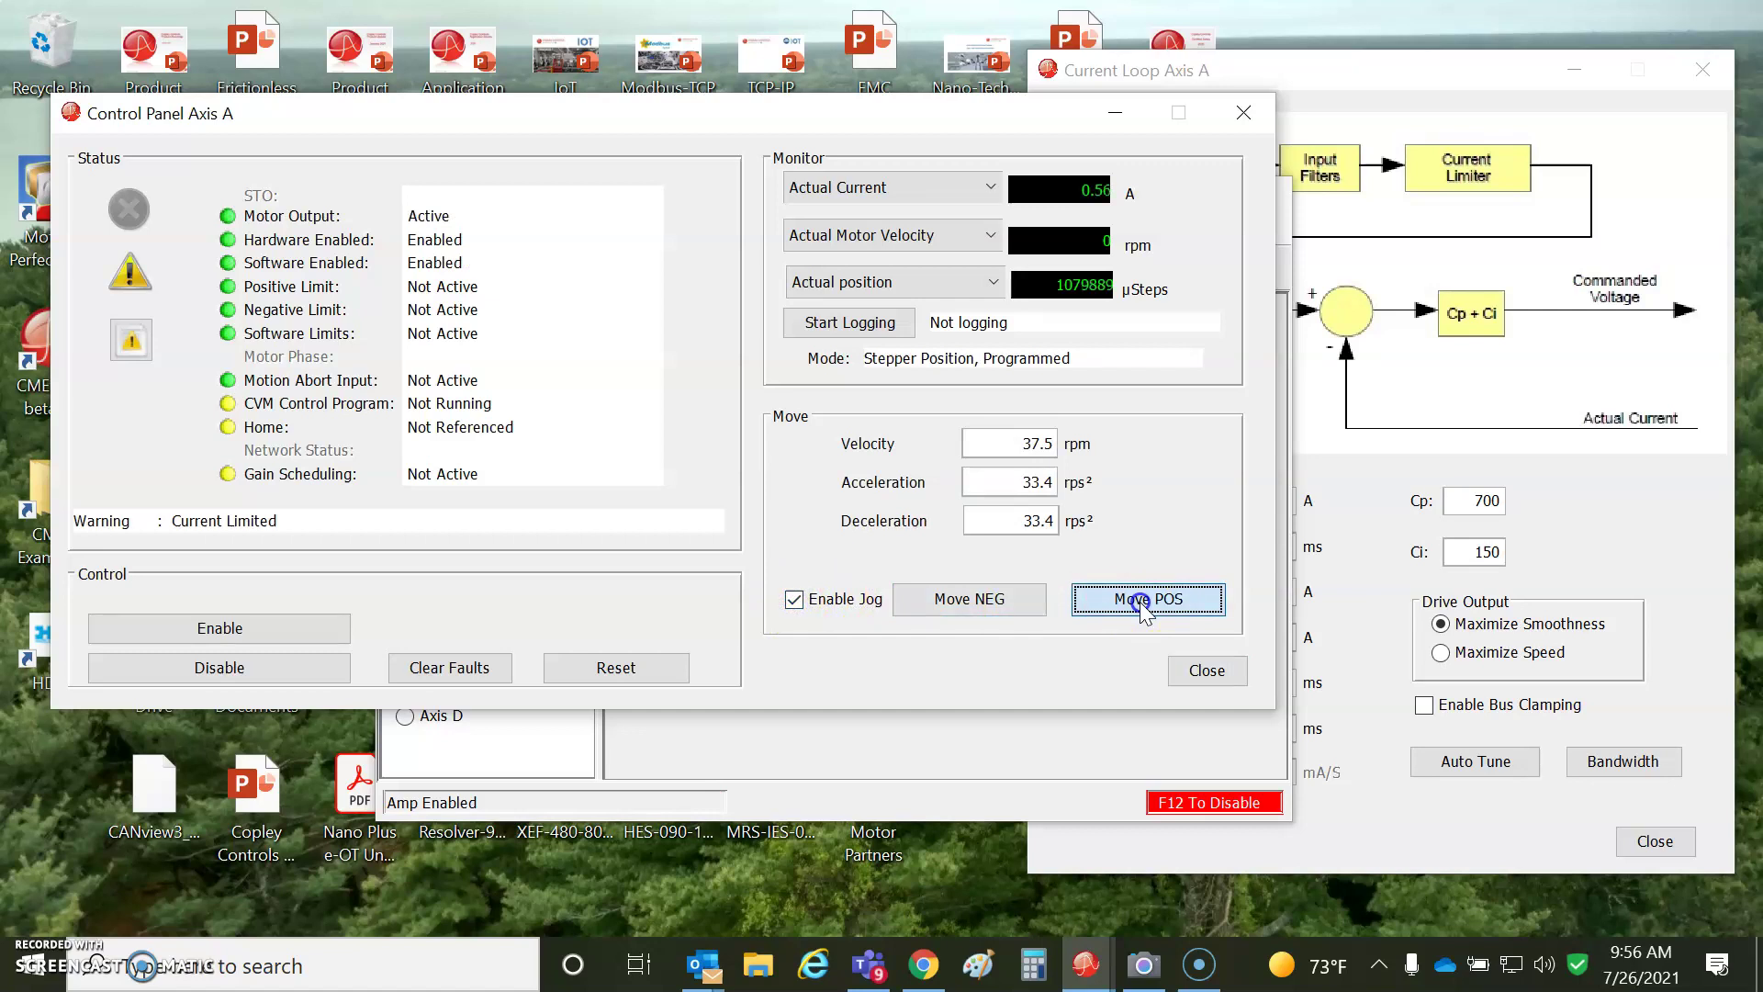
pyautogui.click(1014, 597)
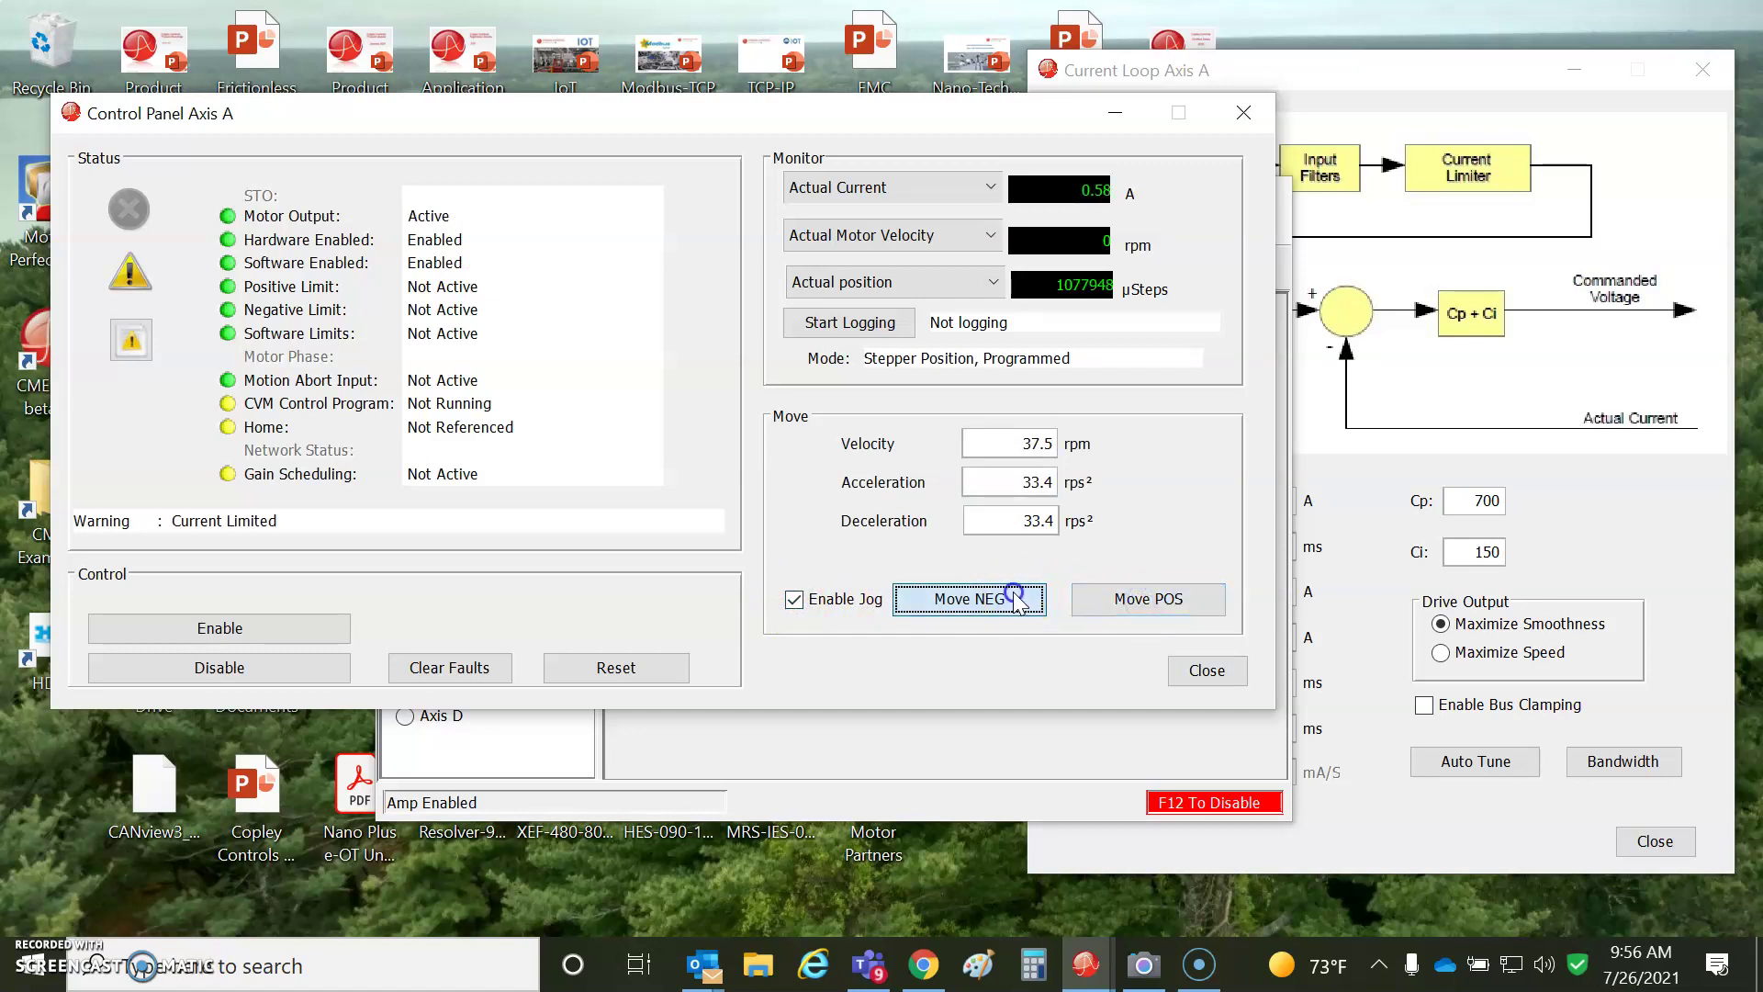
pyautogui.click(1139, 602)
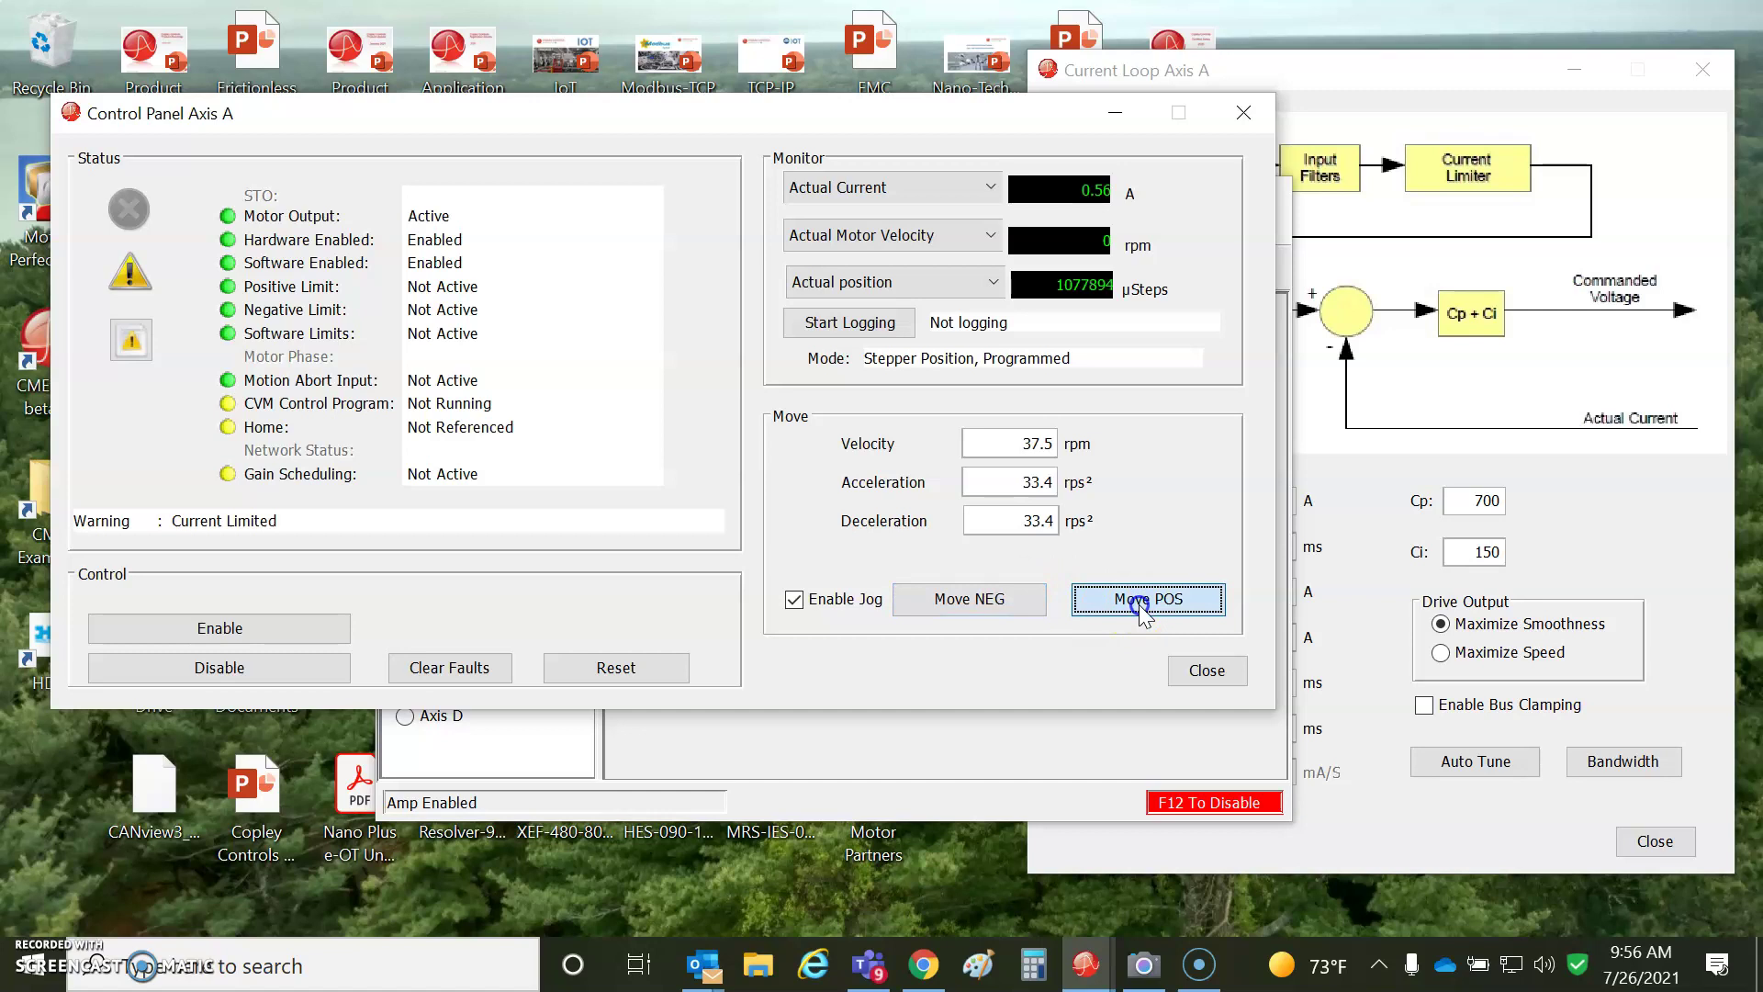
pyautogui.click(1207, 670)
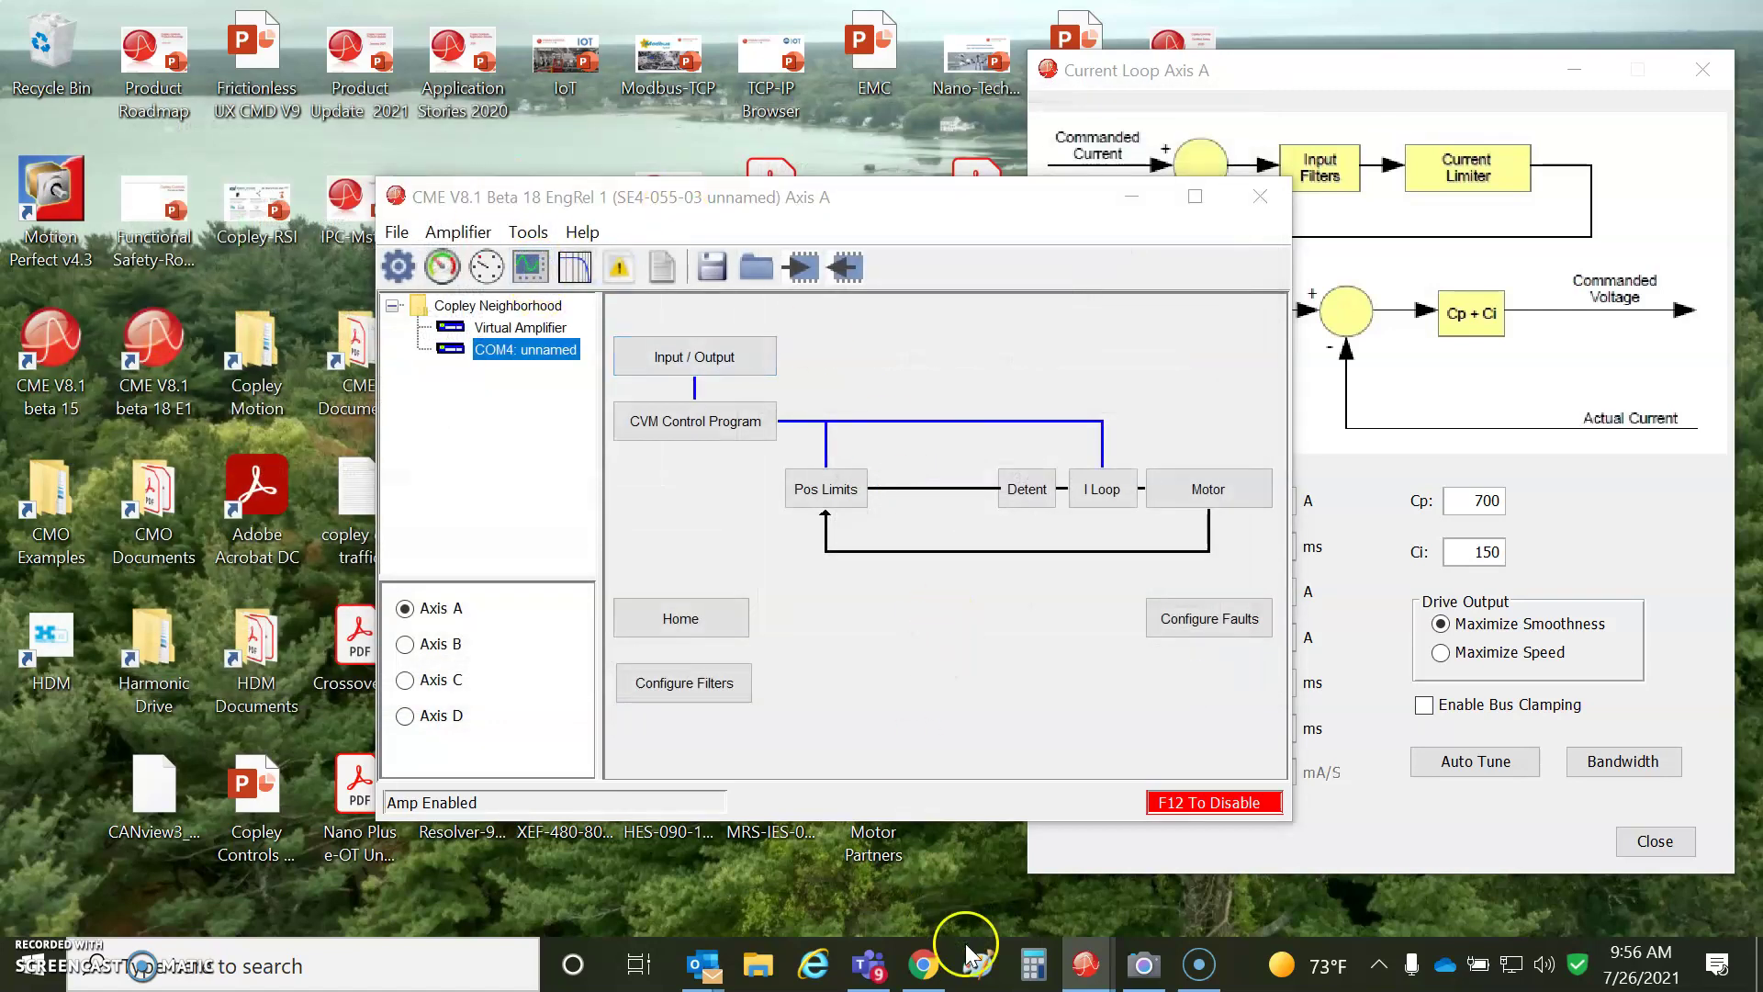
# Close the old Scope window and reopen the Axis A scope.
pyautogui.click(1105, 981)
pyautogui.click(1188, 897)
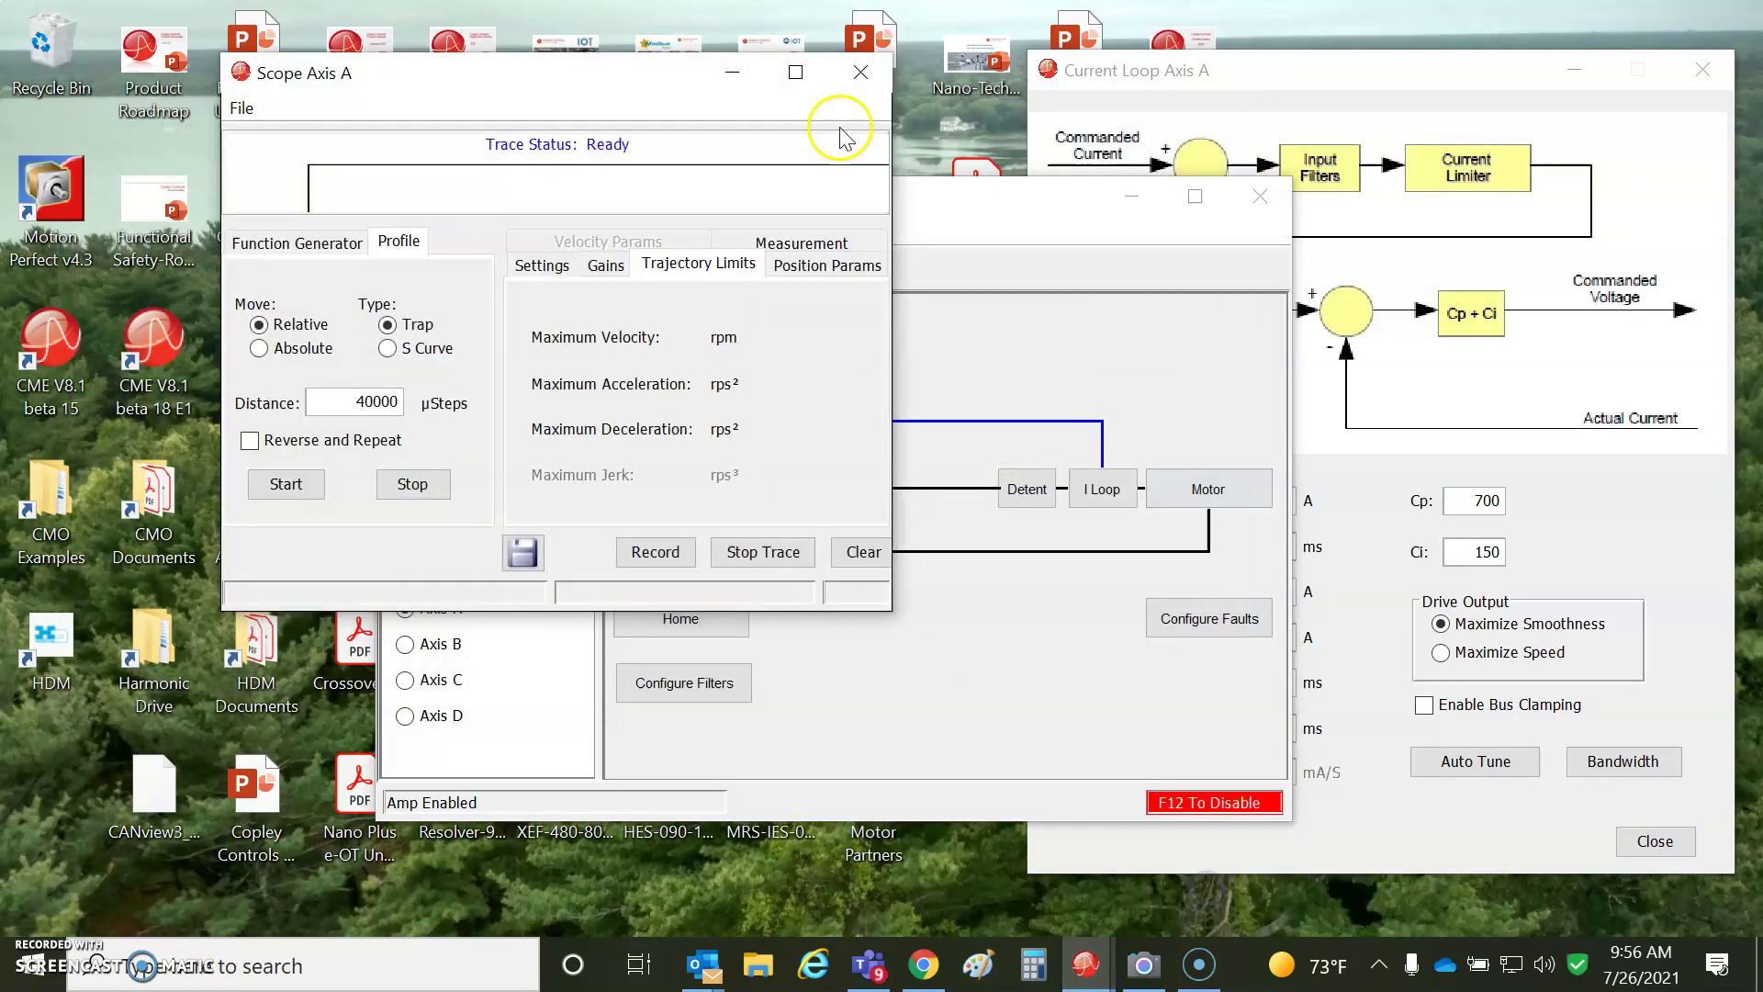
pyautogui.click(861, 76)
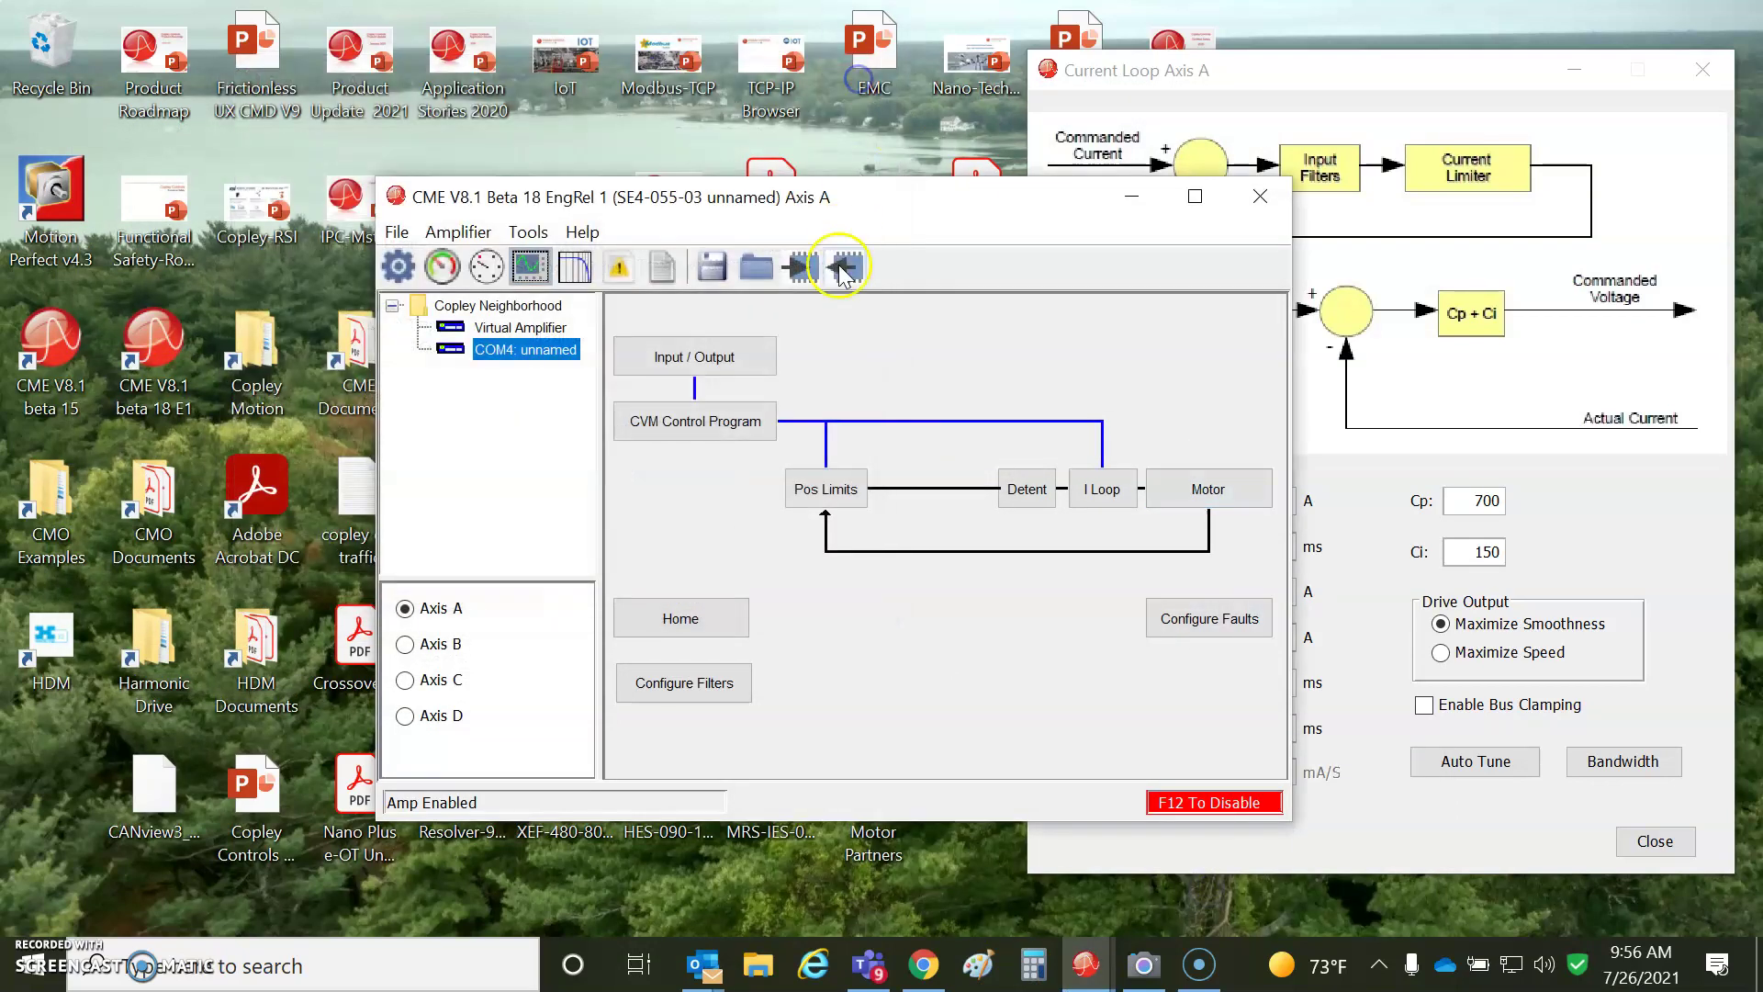
pyautogui.click(530, 269)
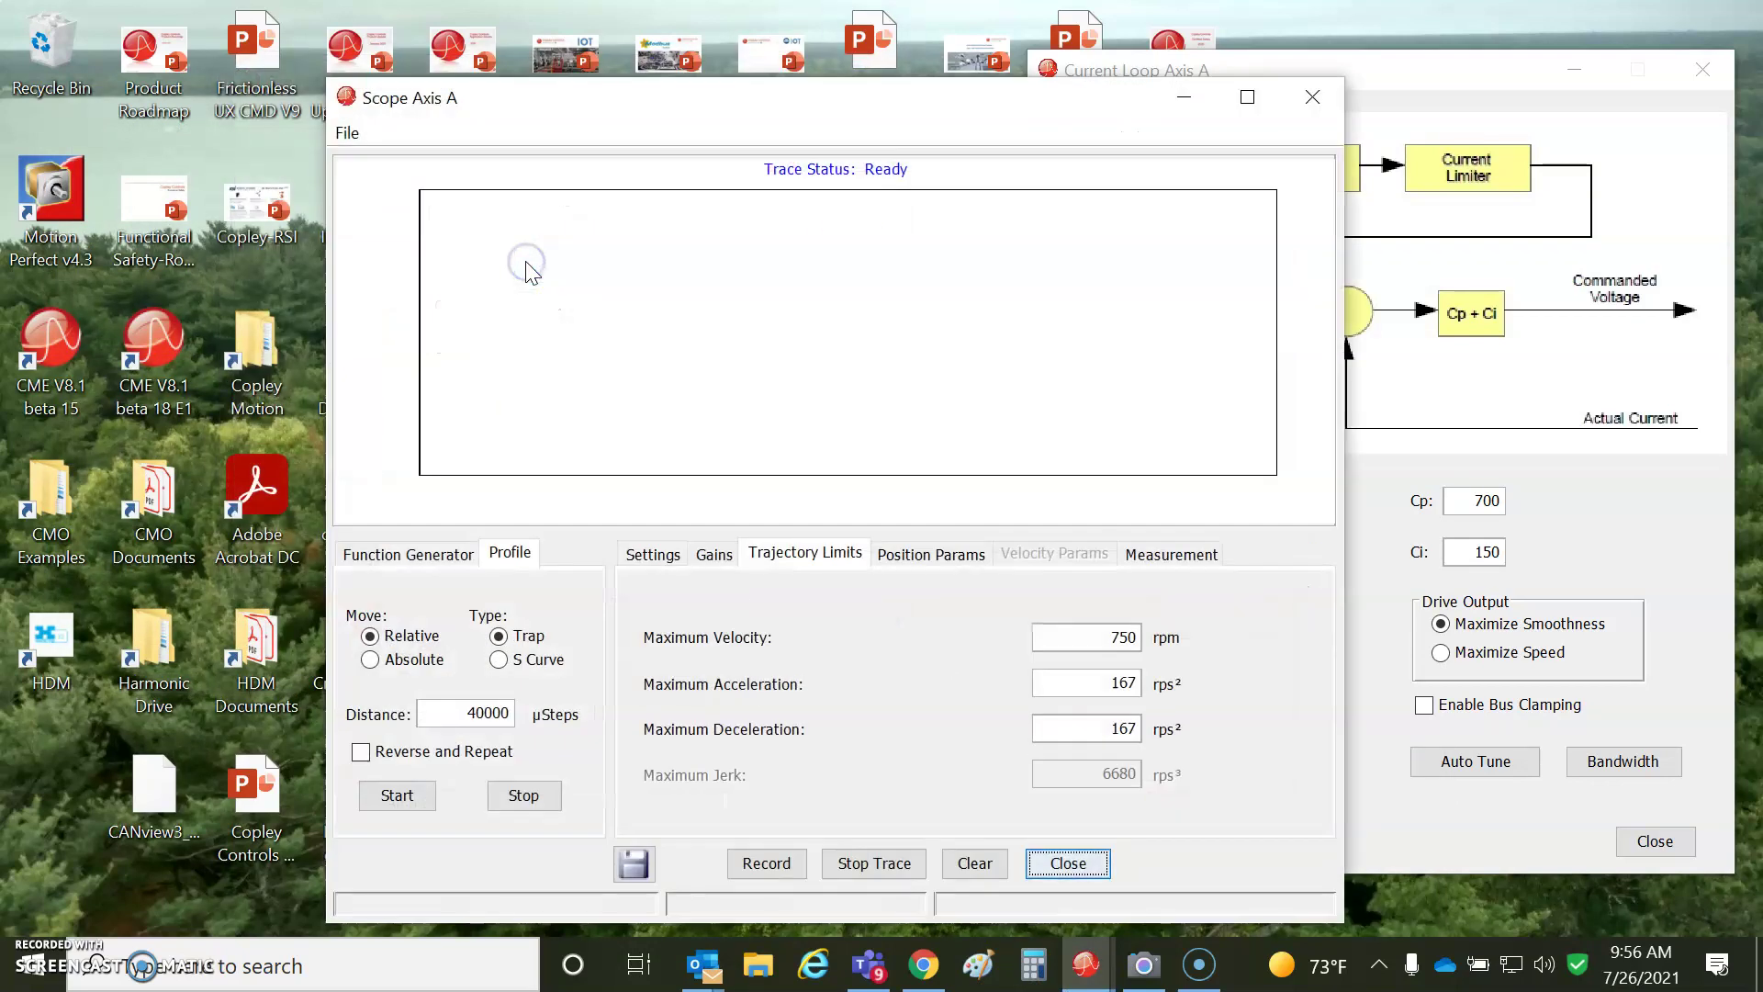
# Review the function generator, profile, channel and trajectory-limit settings, then start the 40000 µStep trace.
pyautogui.click(410, 570)
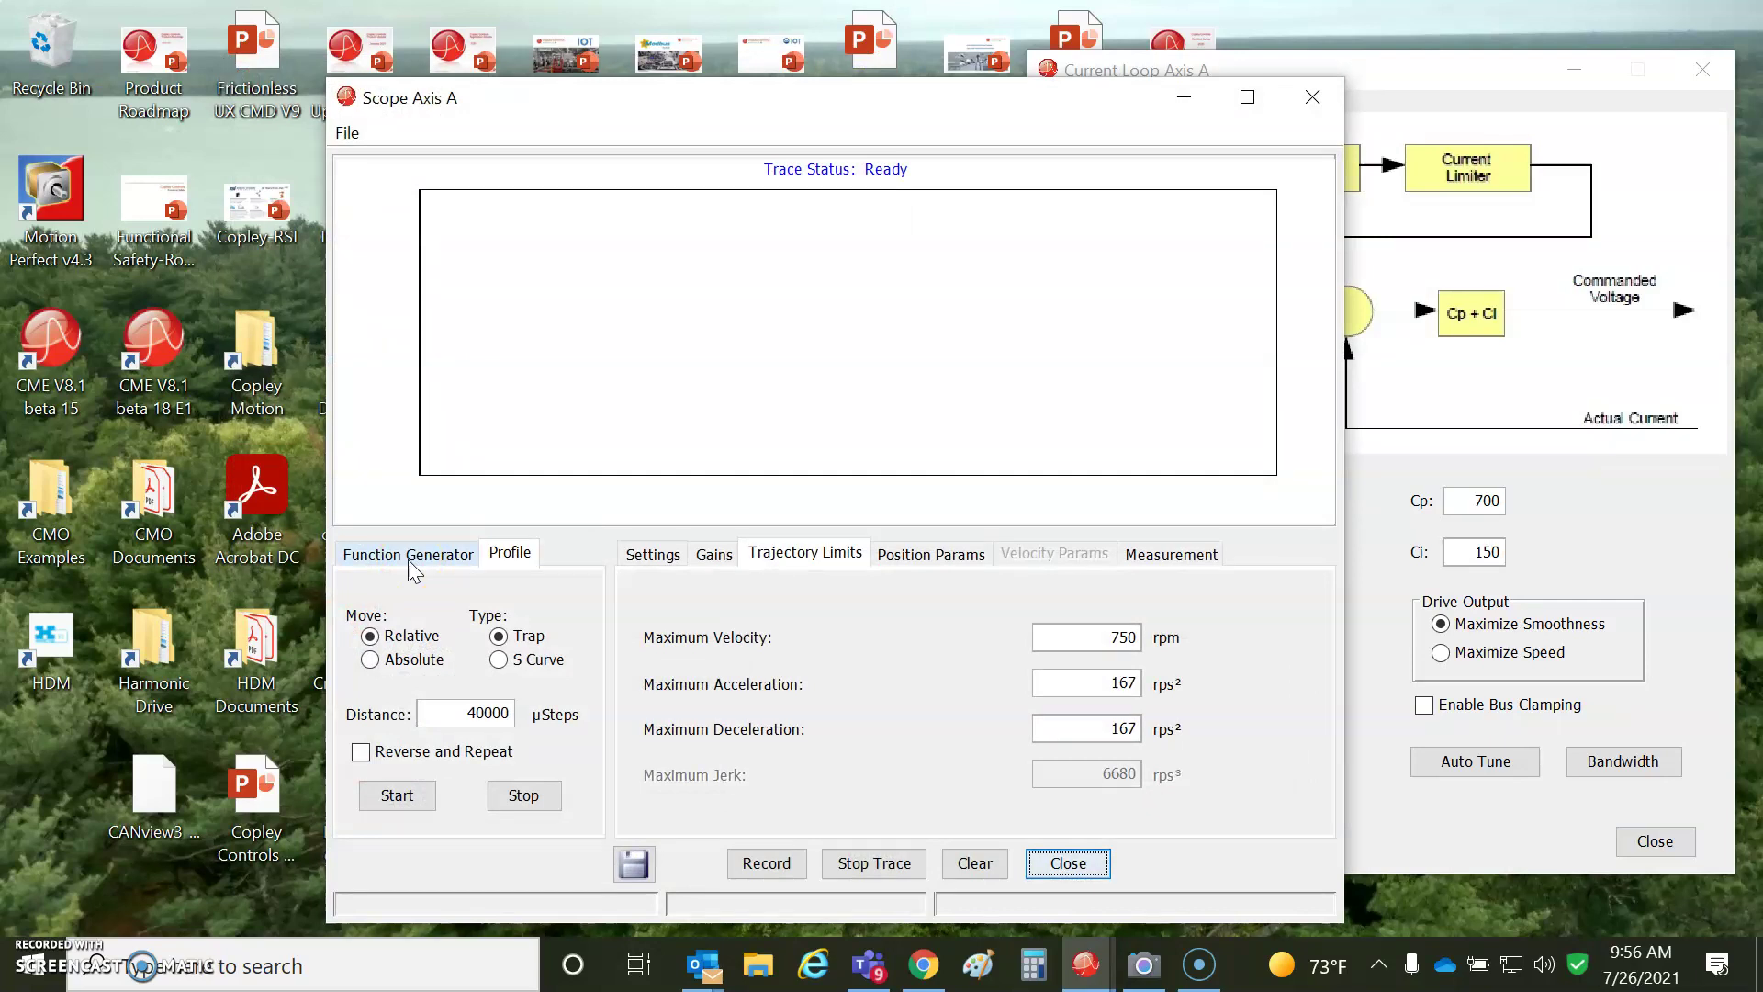
pyautogui.click(507, 554)
pyautogui.click(651, 553)
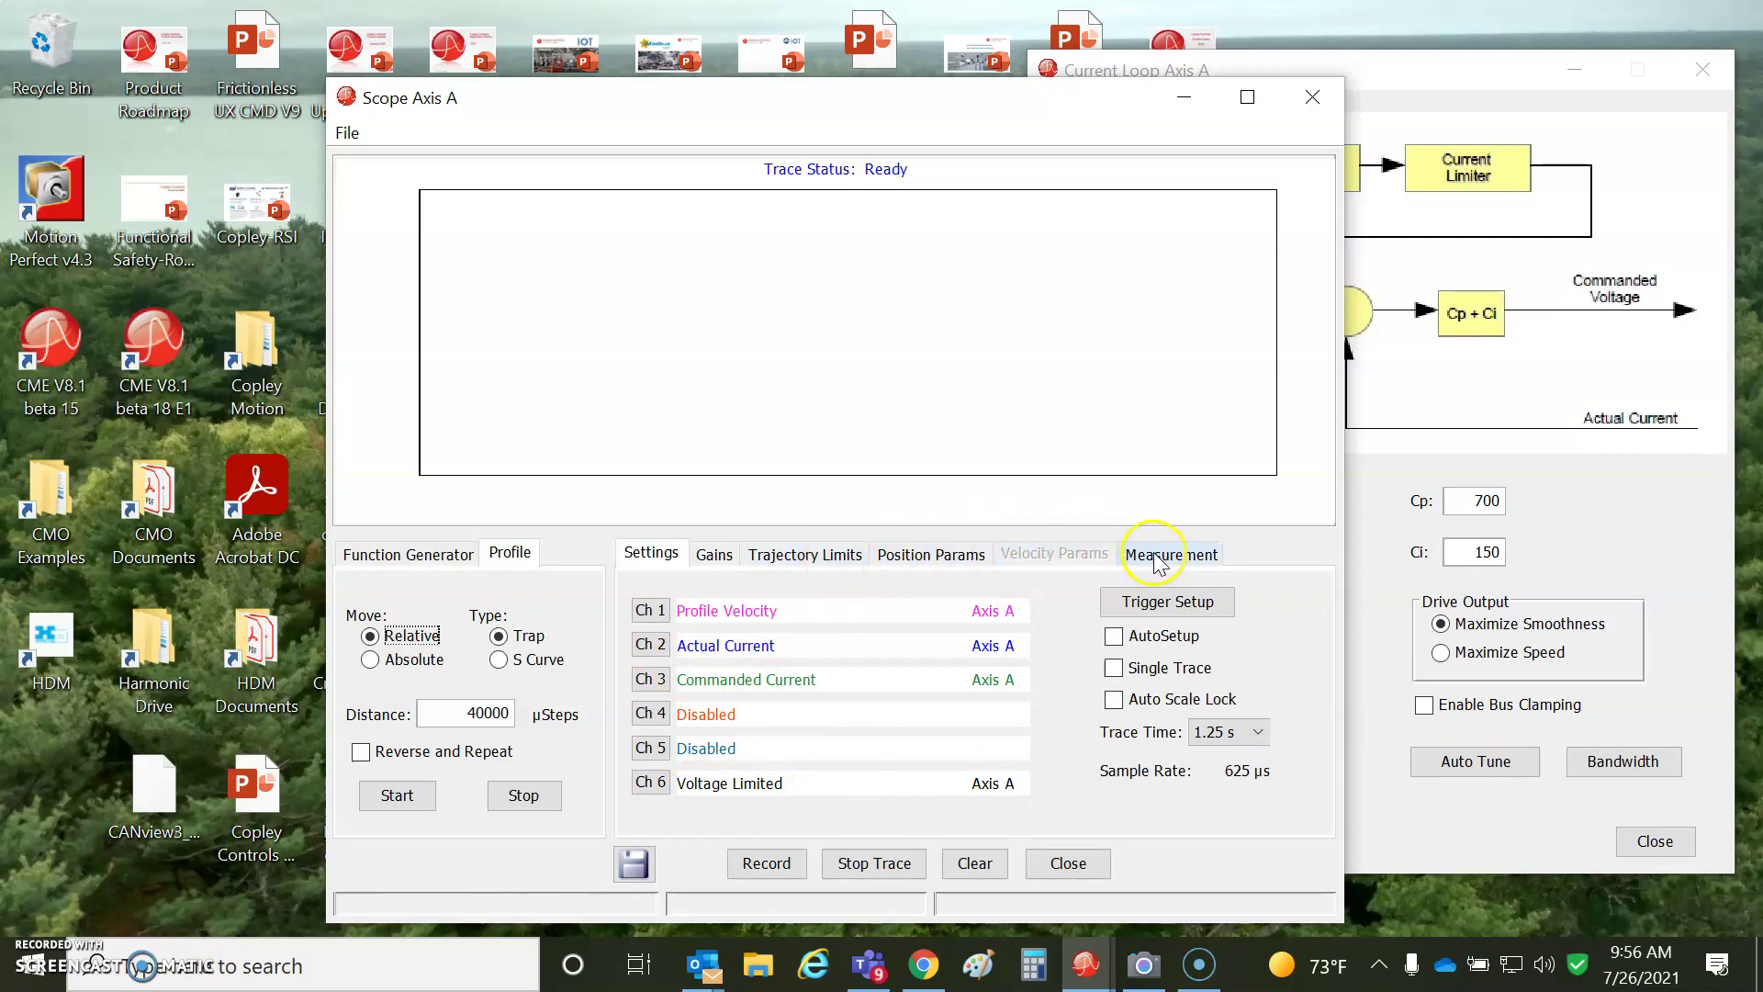
pyautogui.click(806, 553)
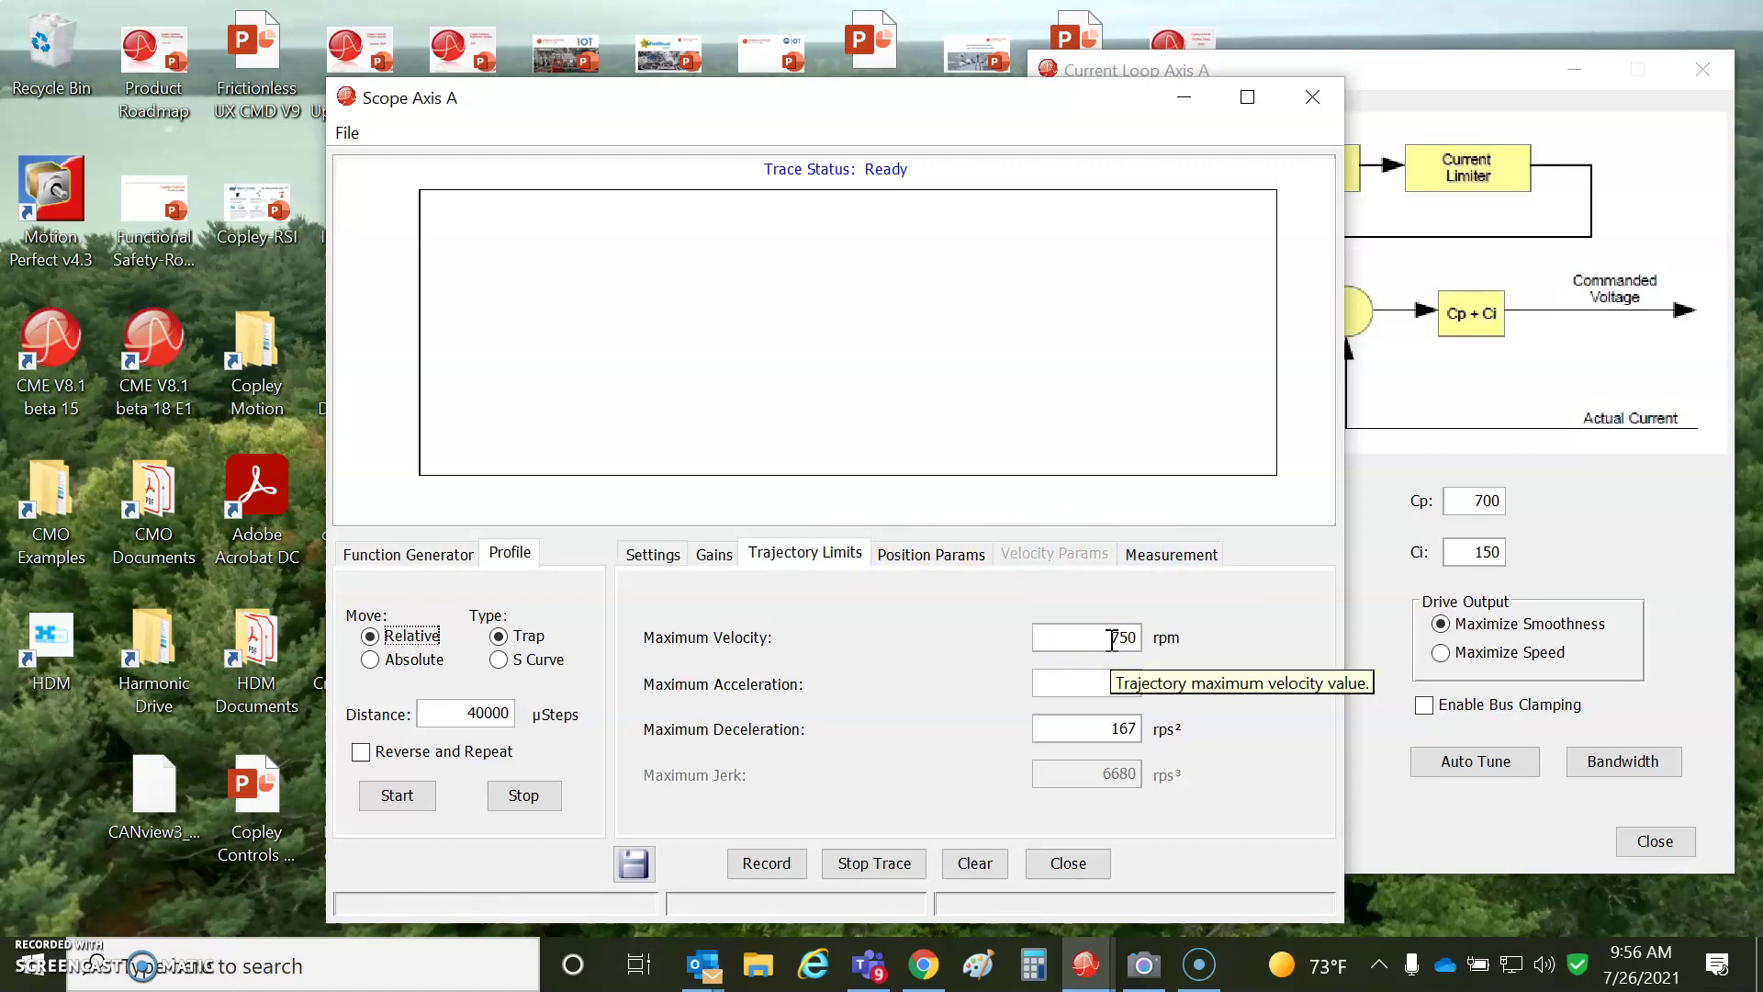
pyautogui.click(671, 556)
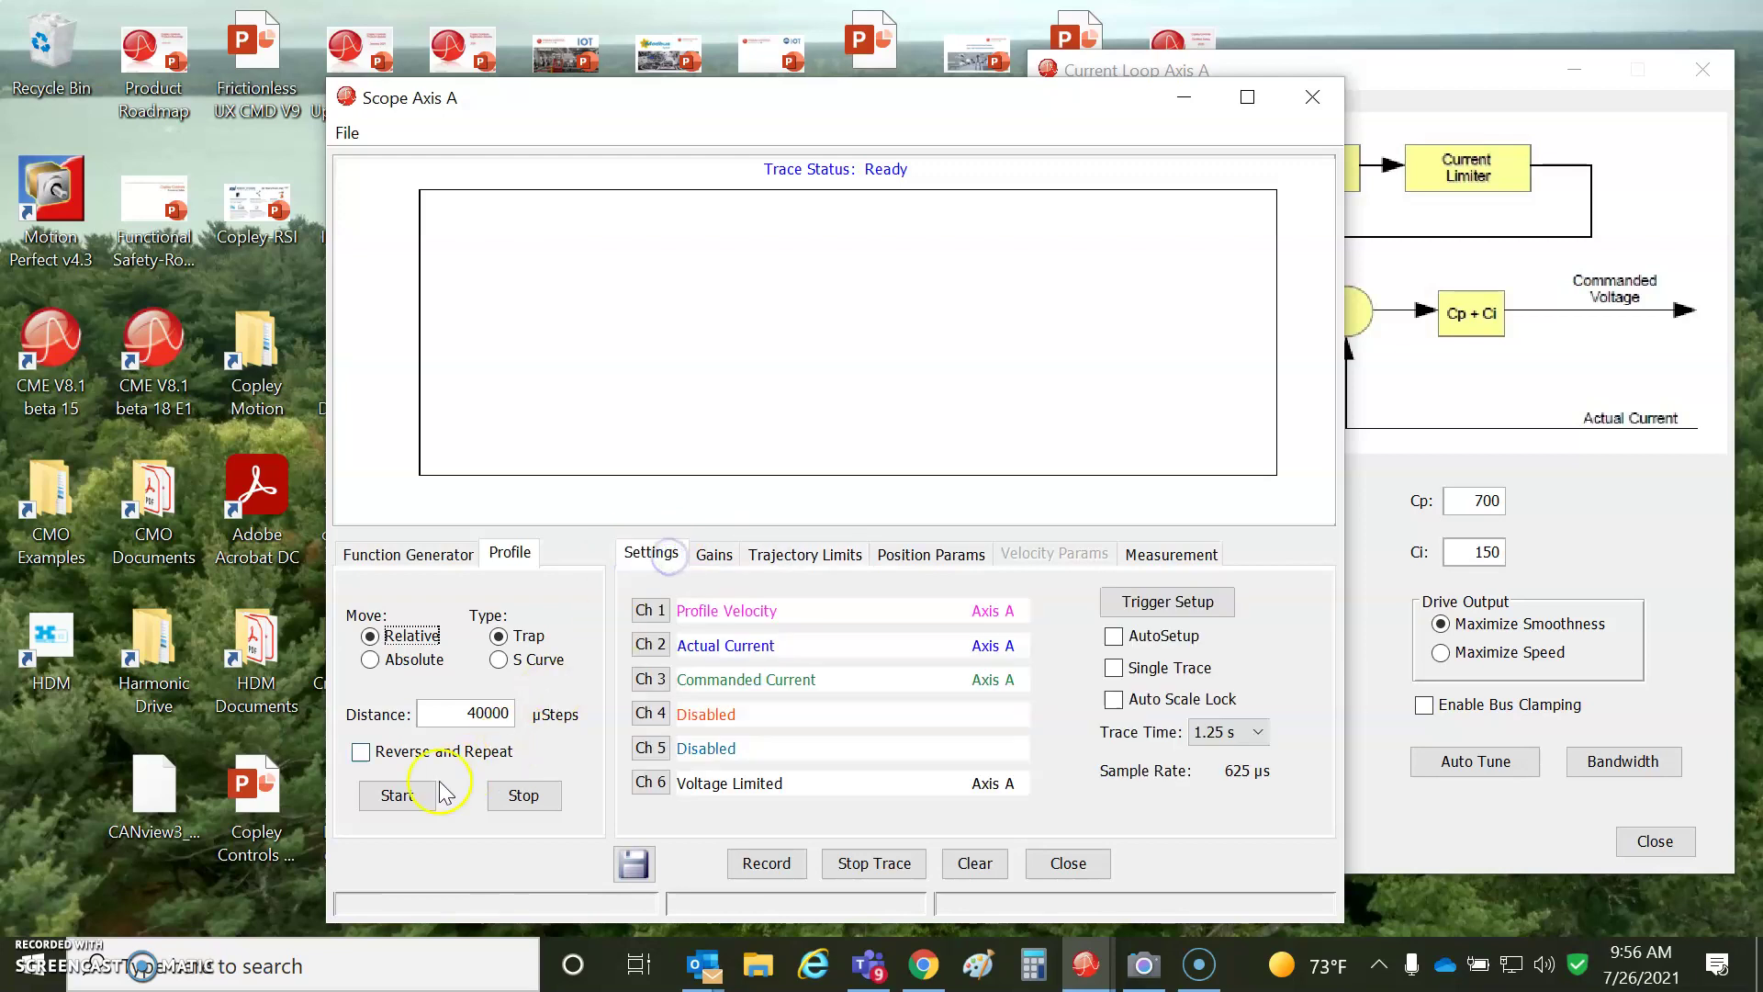
pyautogui.click(404, 793)
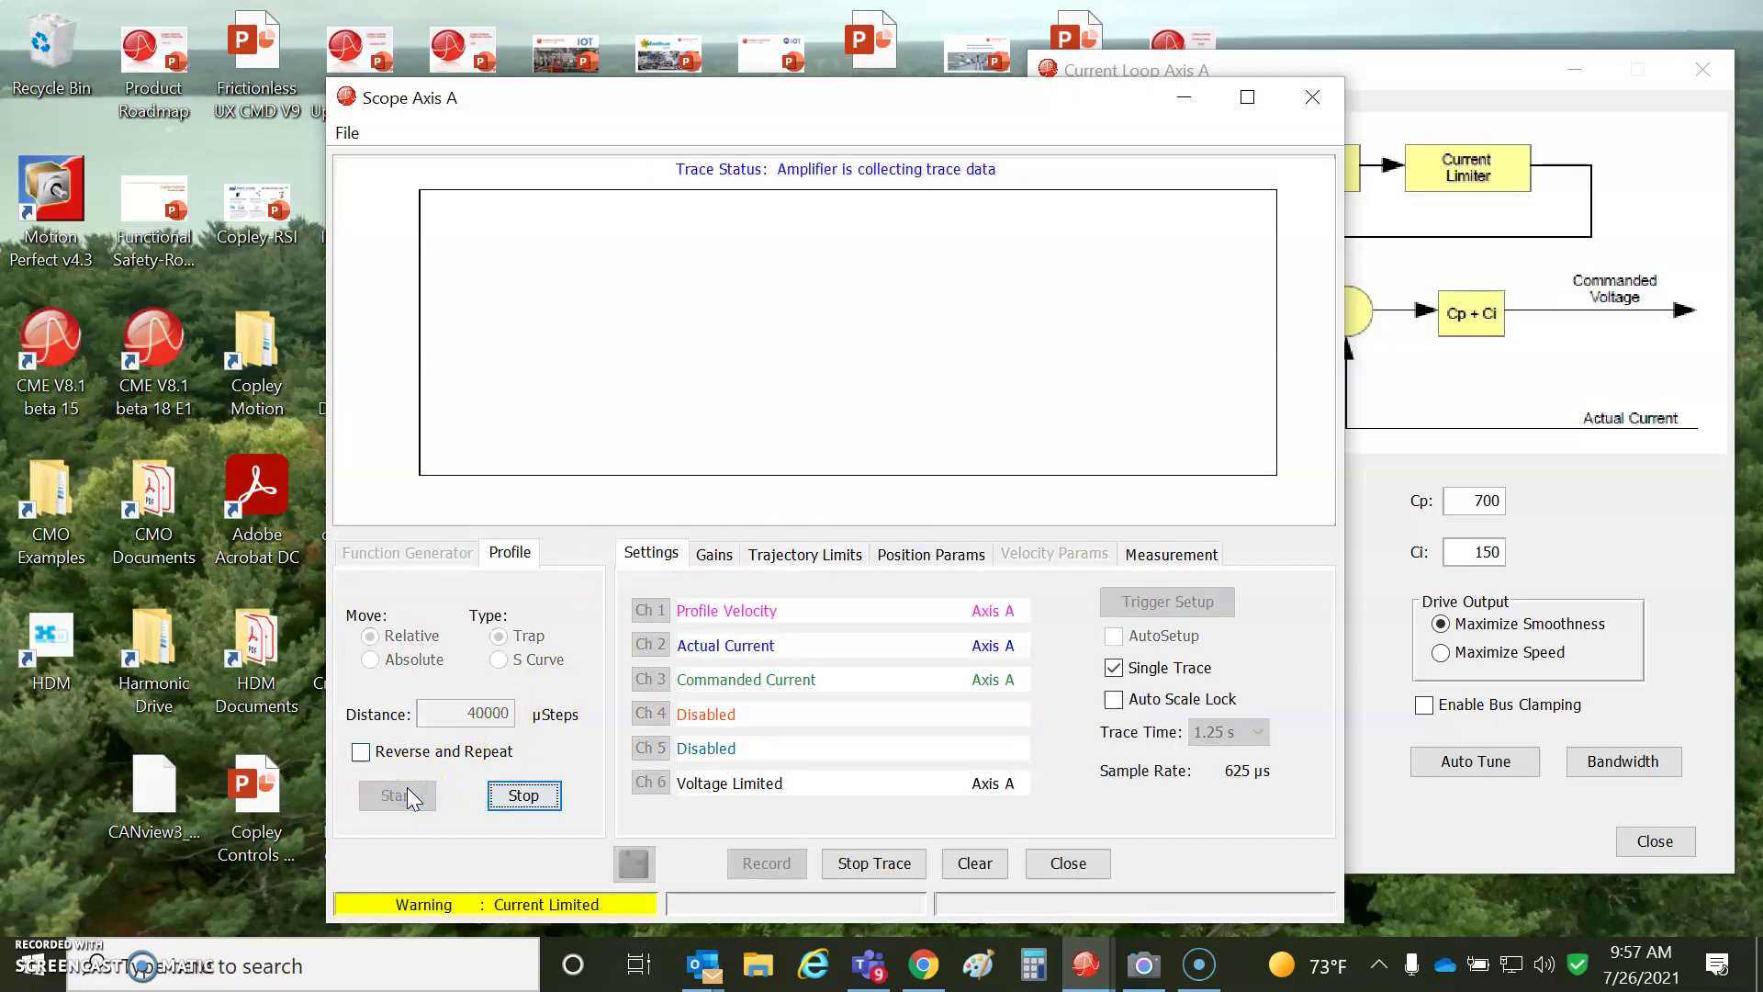
# Arrange the scope and current-loop windows side by side.
pyautogui.moveTo(832, 113); pyautogui.dragTo(645, 102)
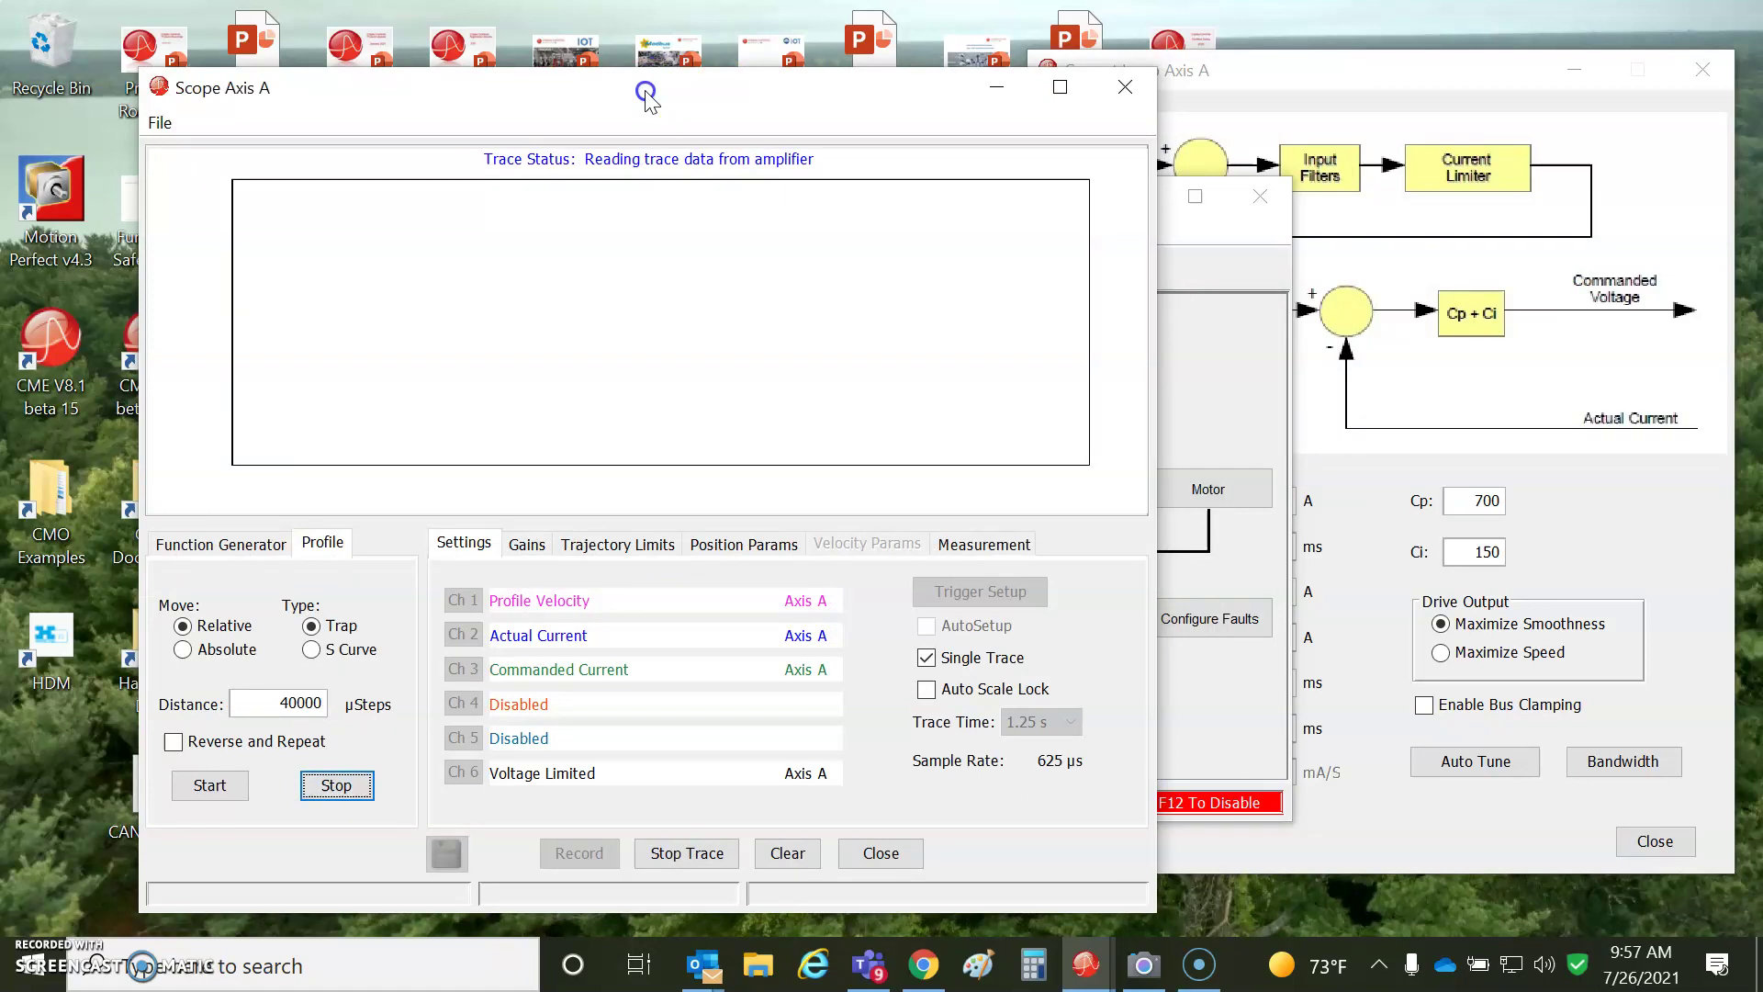
pyautogui.moveTo(1290, 87); pyautogui.dragTo(1355, 85)
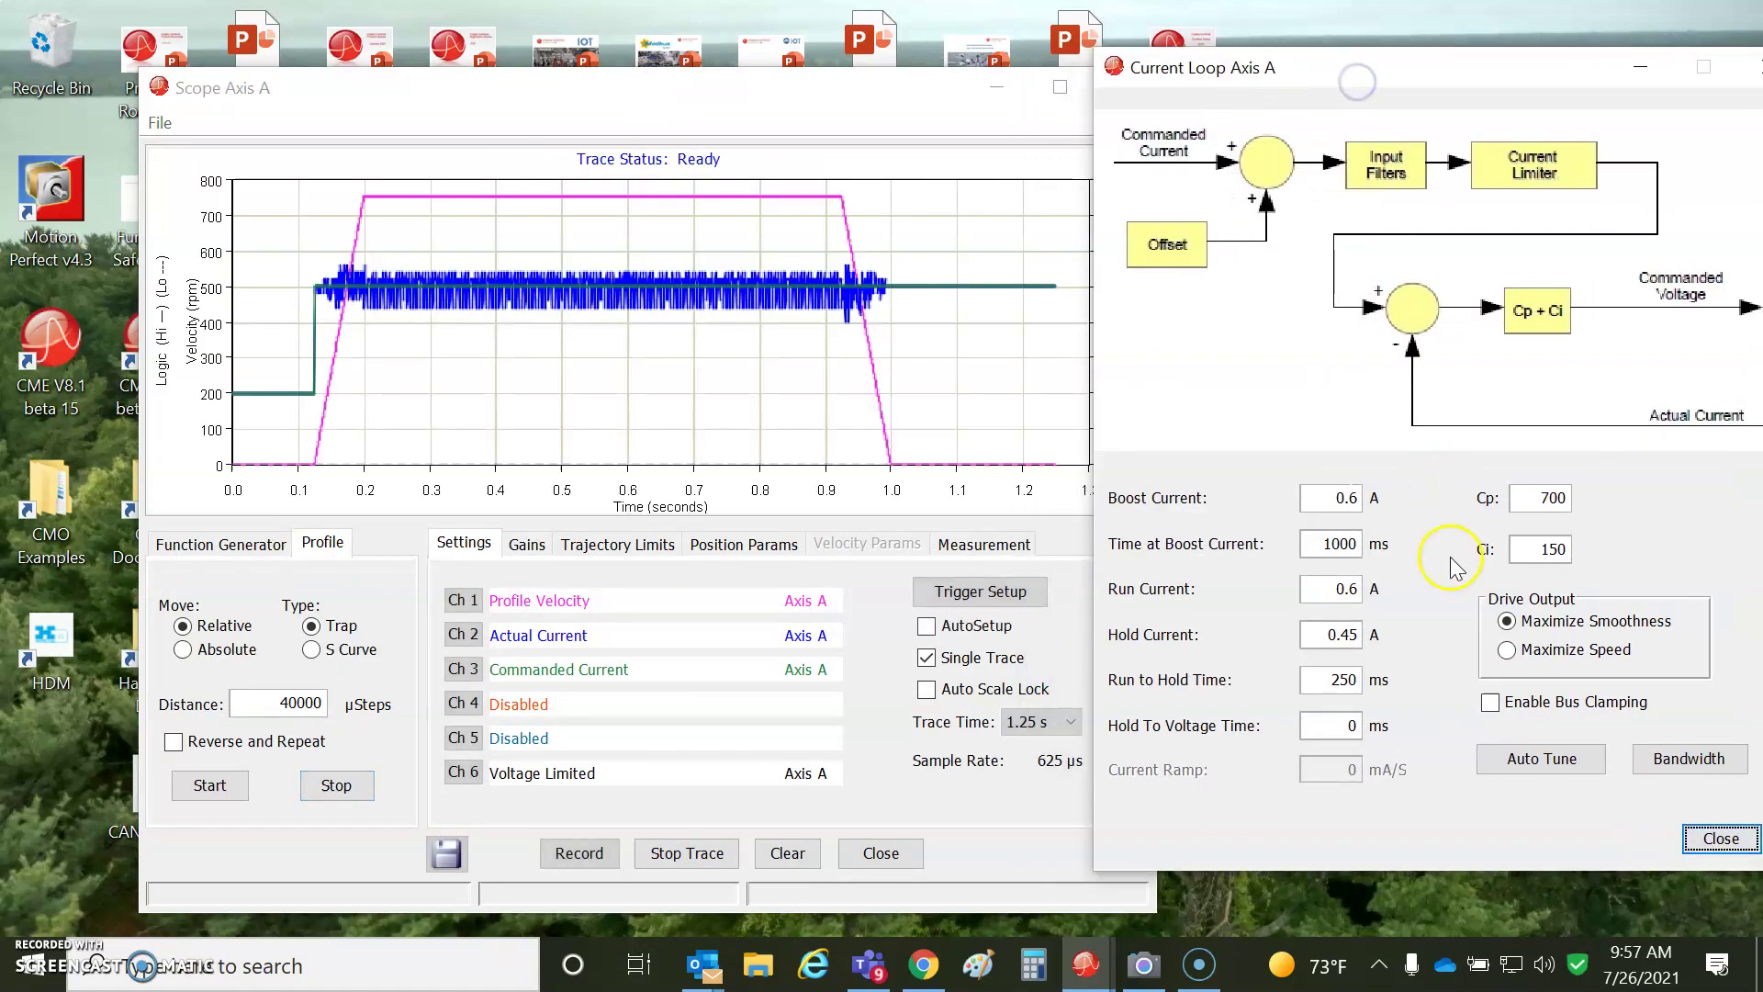
pyautogui.click(696, 428)
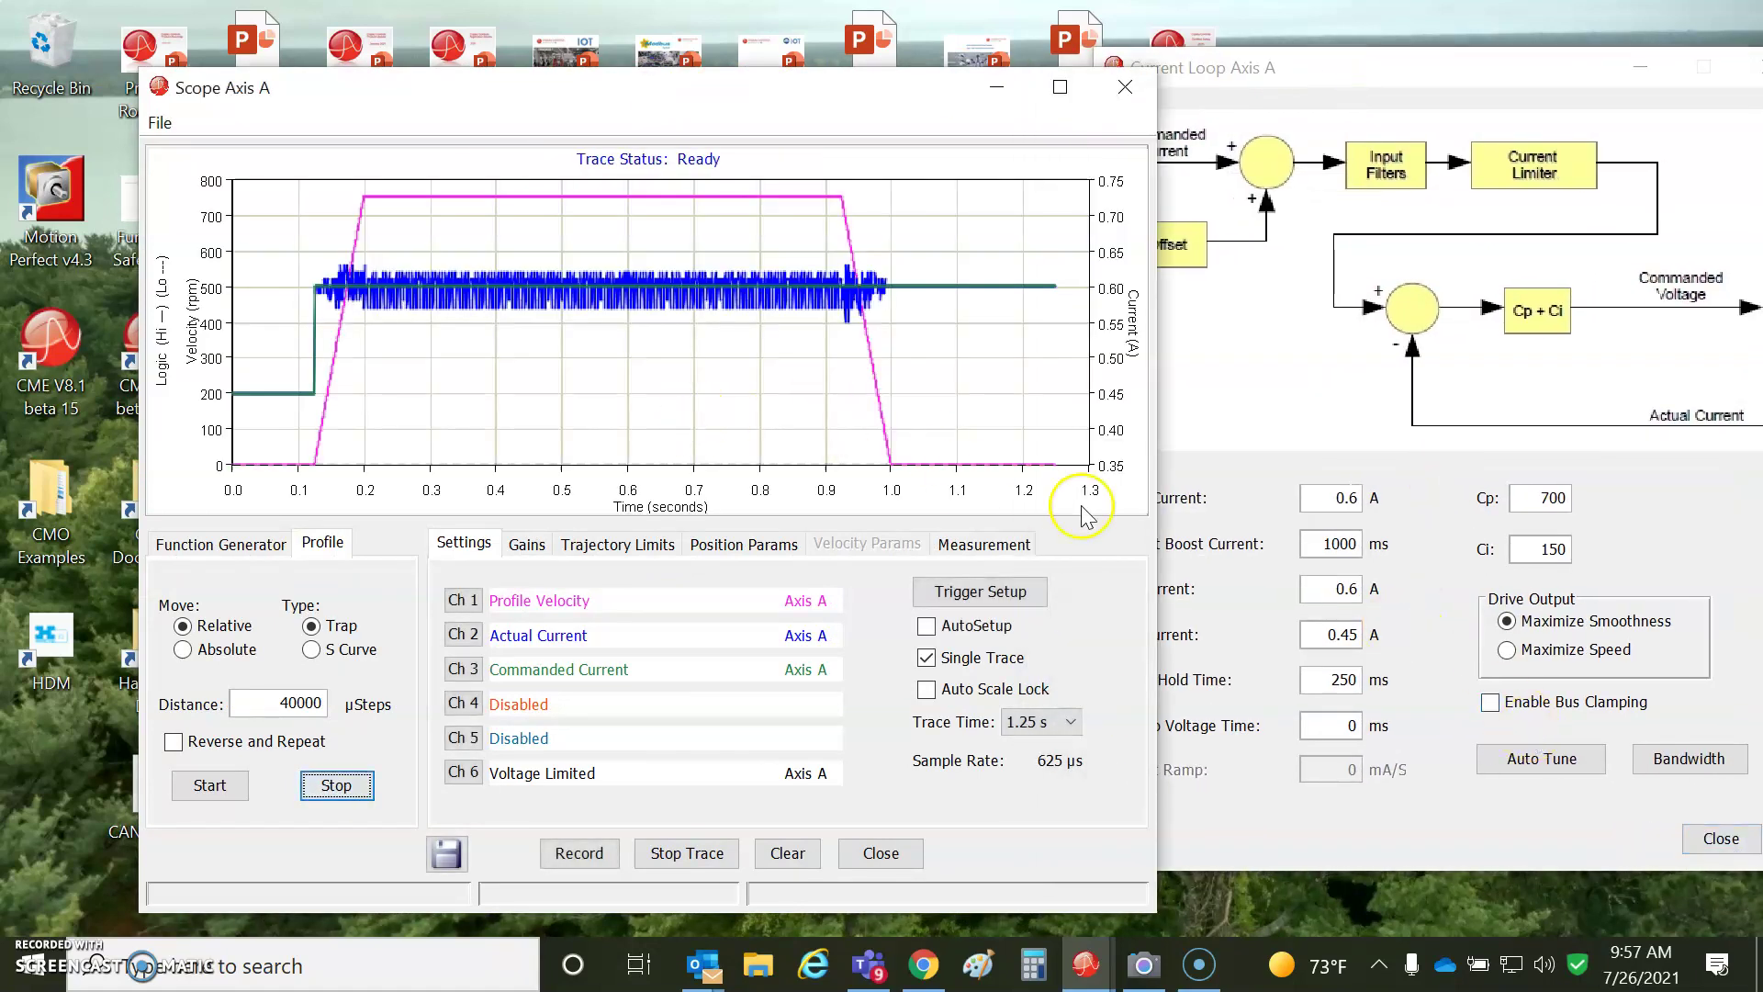
# Change Maximum Velocity from 750 to 800 rpm and capture a new trace.
pyautogui.click(610, 548)
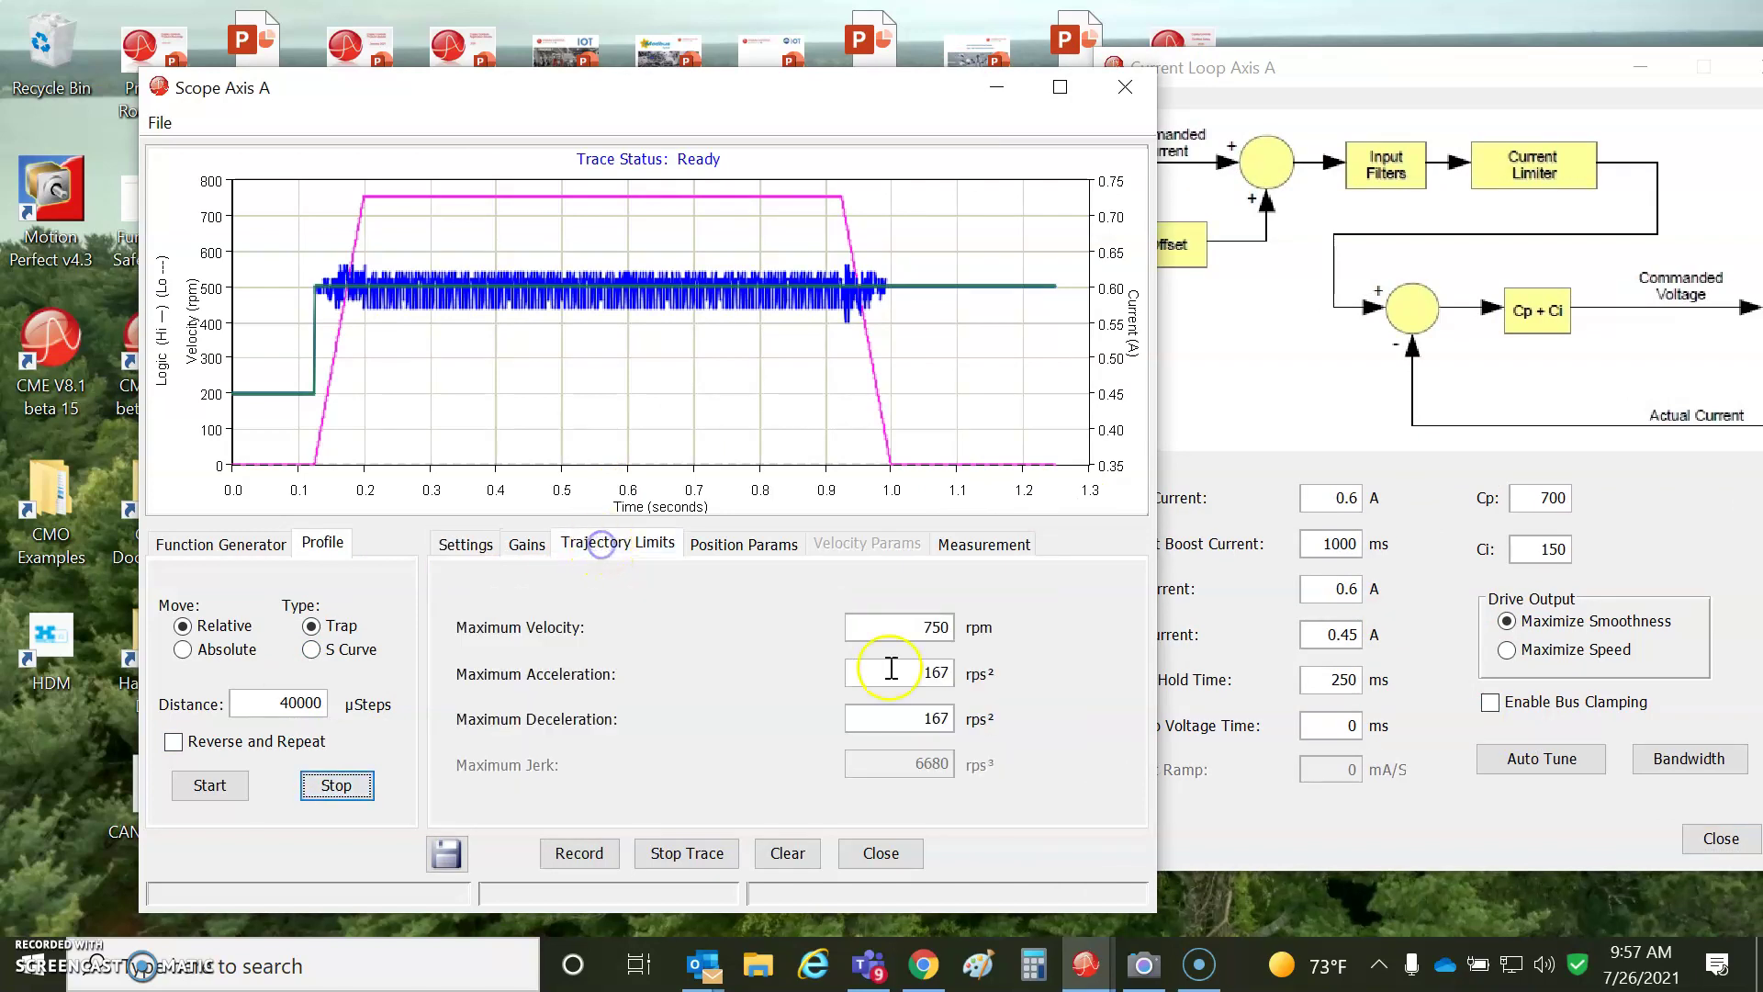
pyautogui.doubleClick(927, 625)
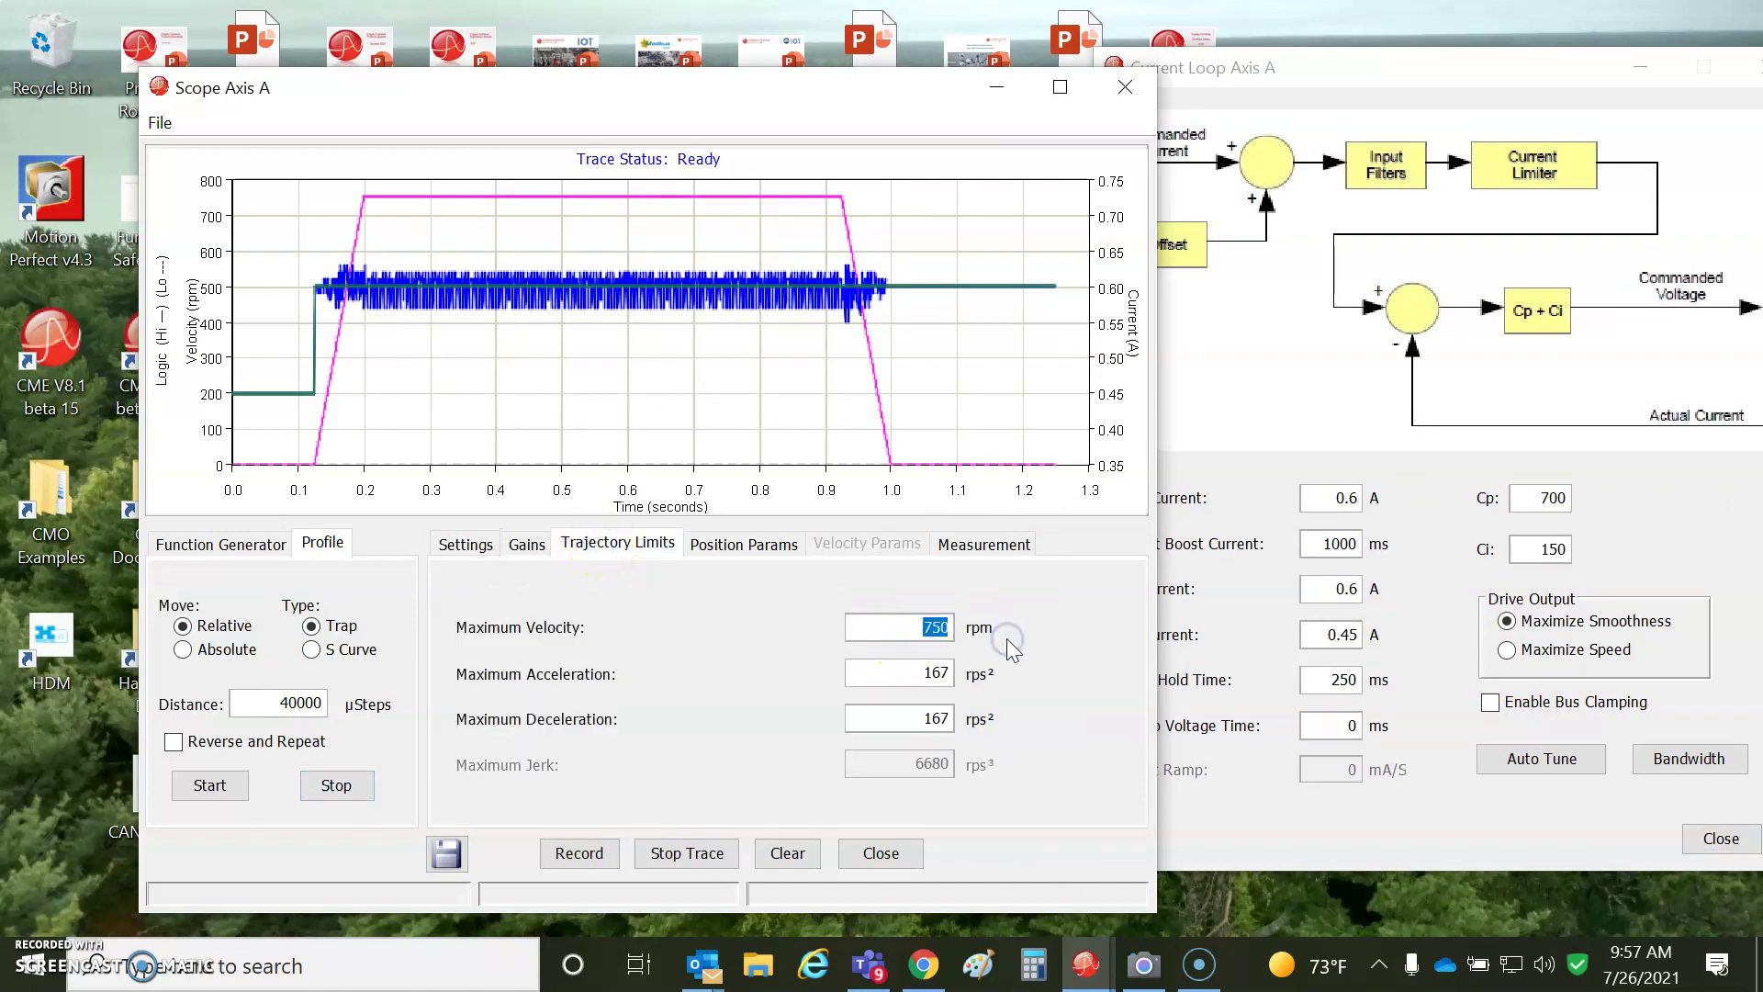
pyautogui.write('800')
pyautogui.click(213, 785)
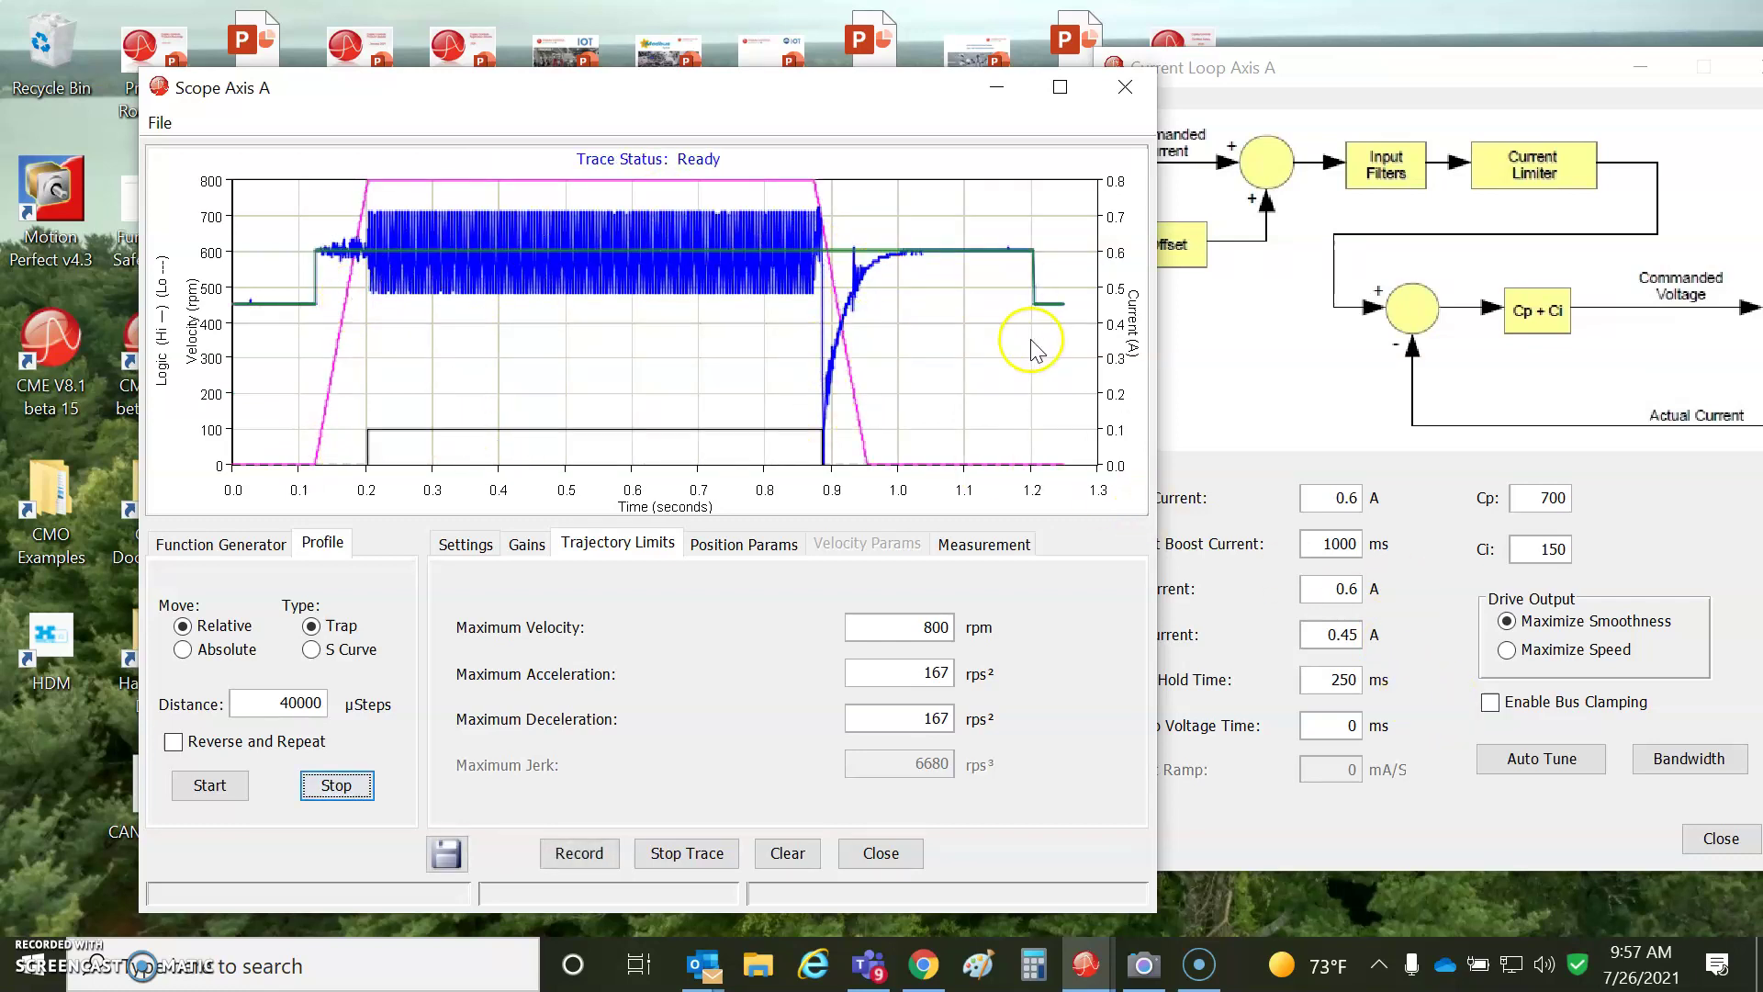
# Set the drive output to Maximize Speed and capture a trace at 800 rpm.
pyautogui.click(1520, 651)
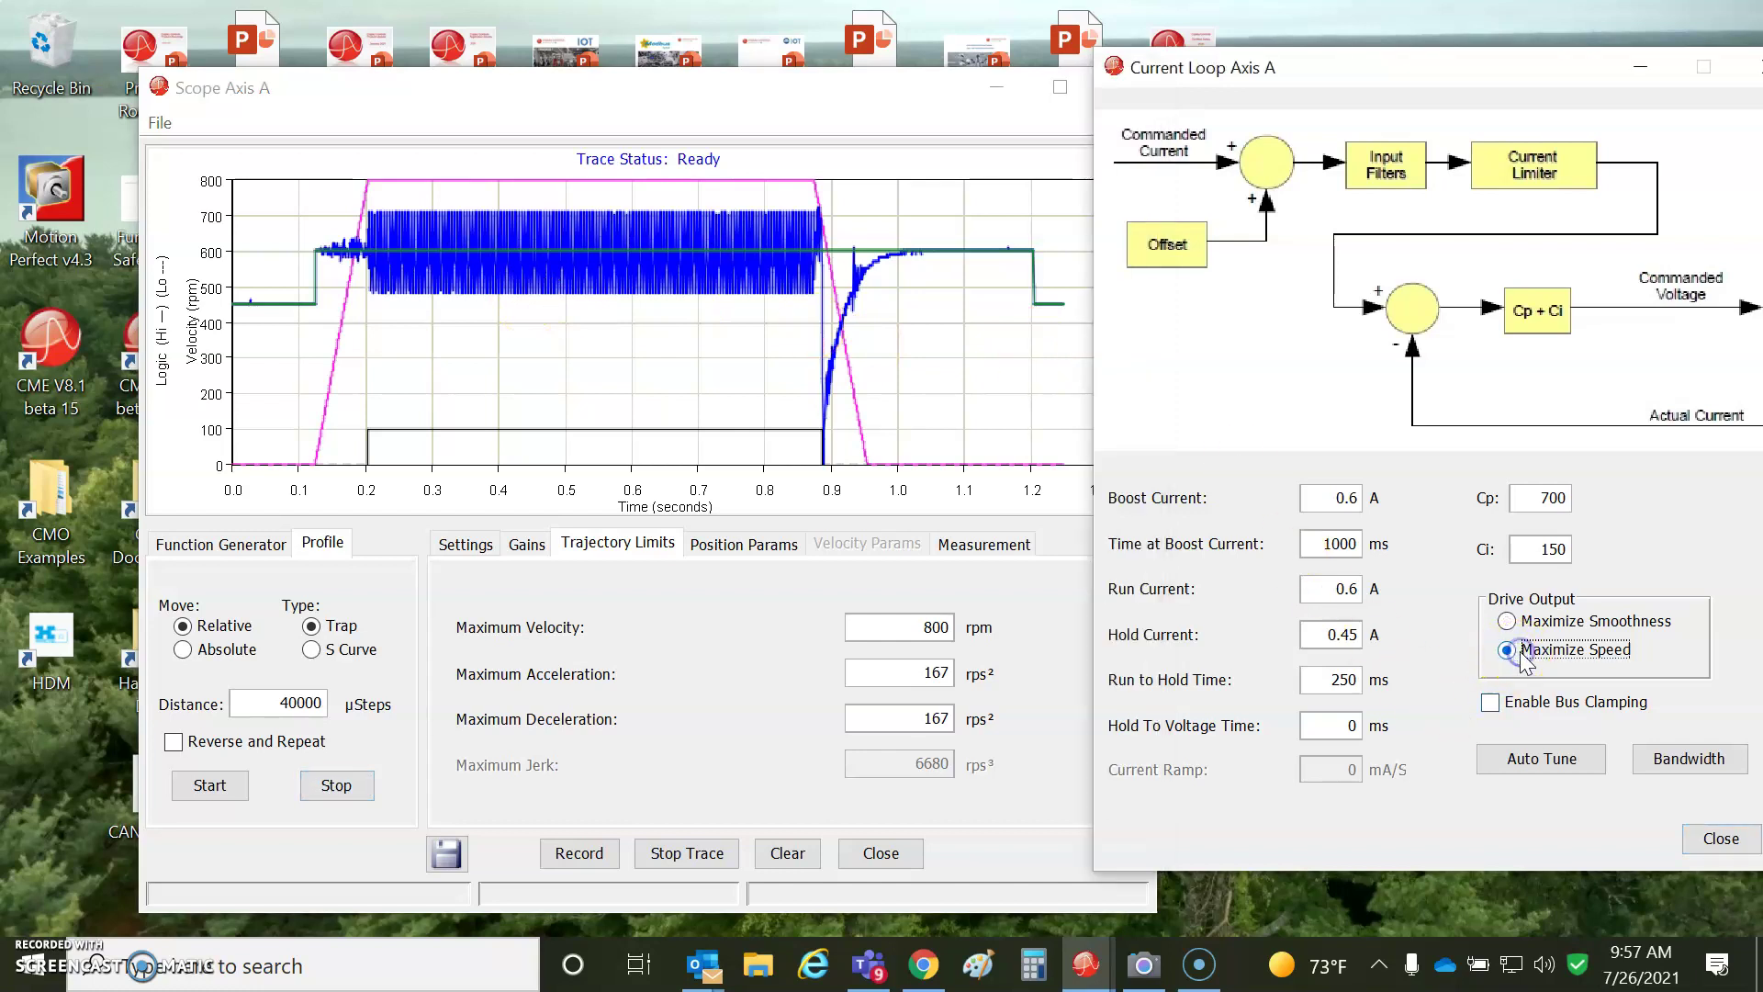
pyautogui.click(602, 413)
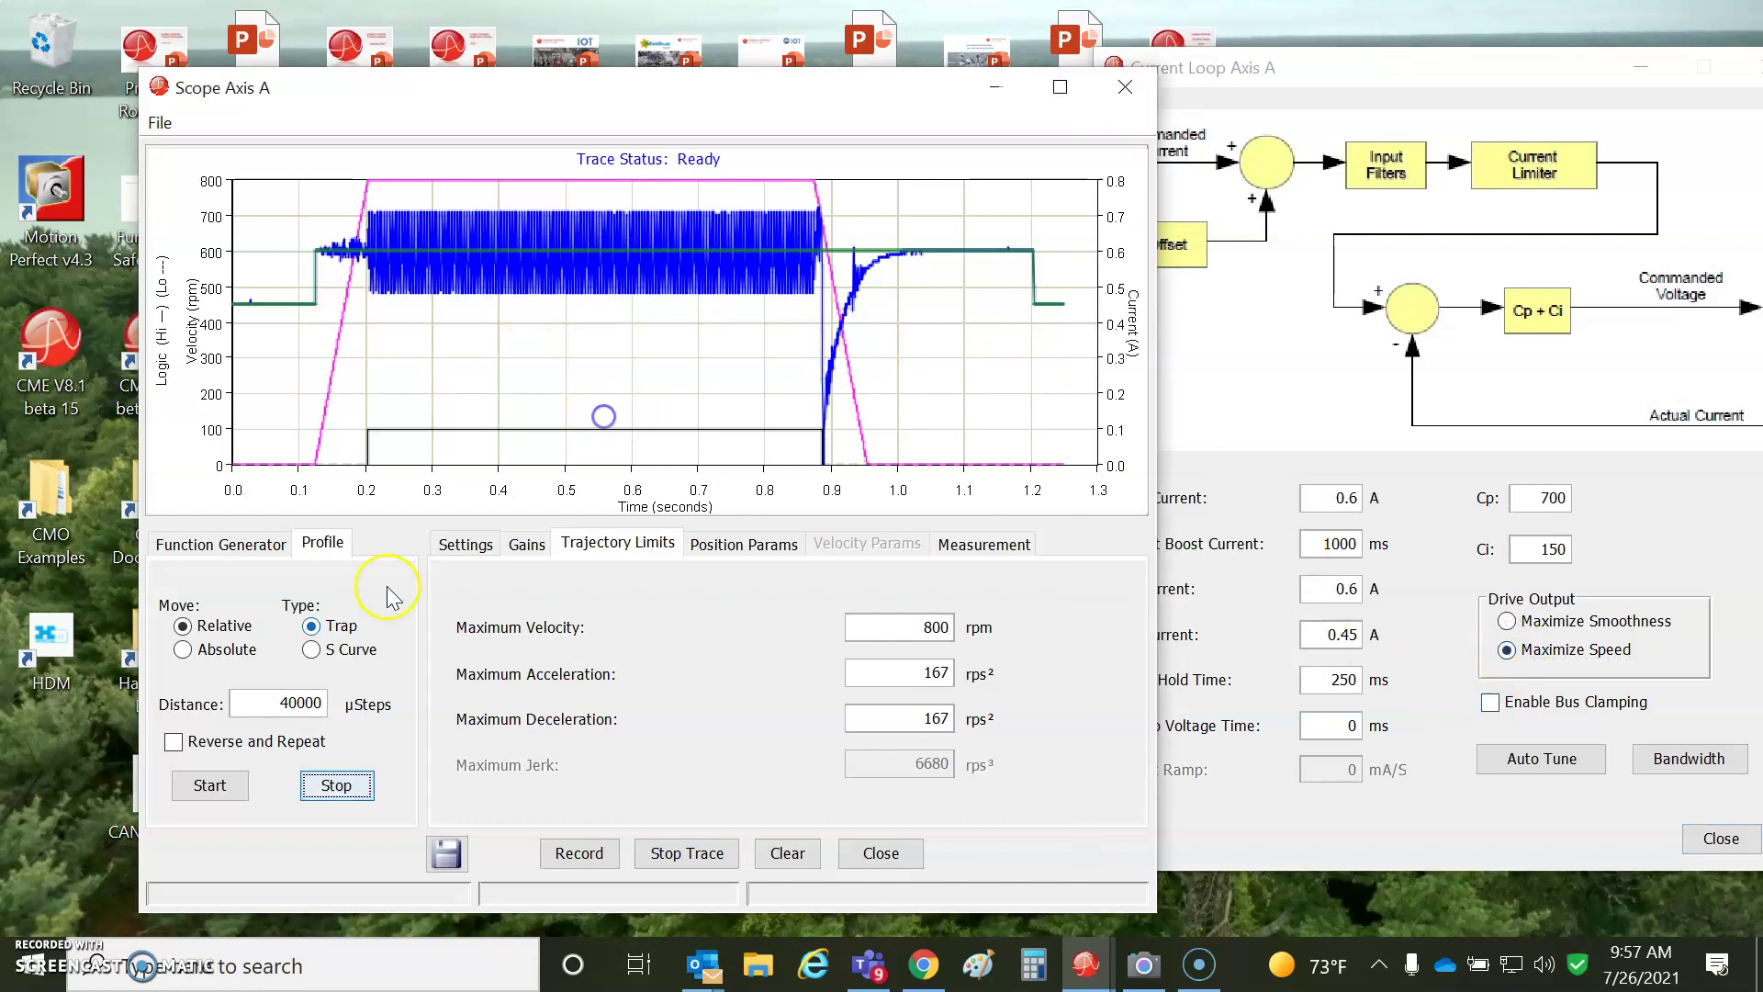
pyautogui.click(207, 786)
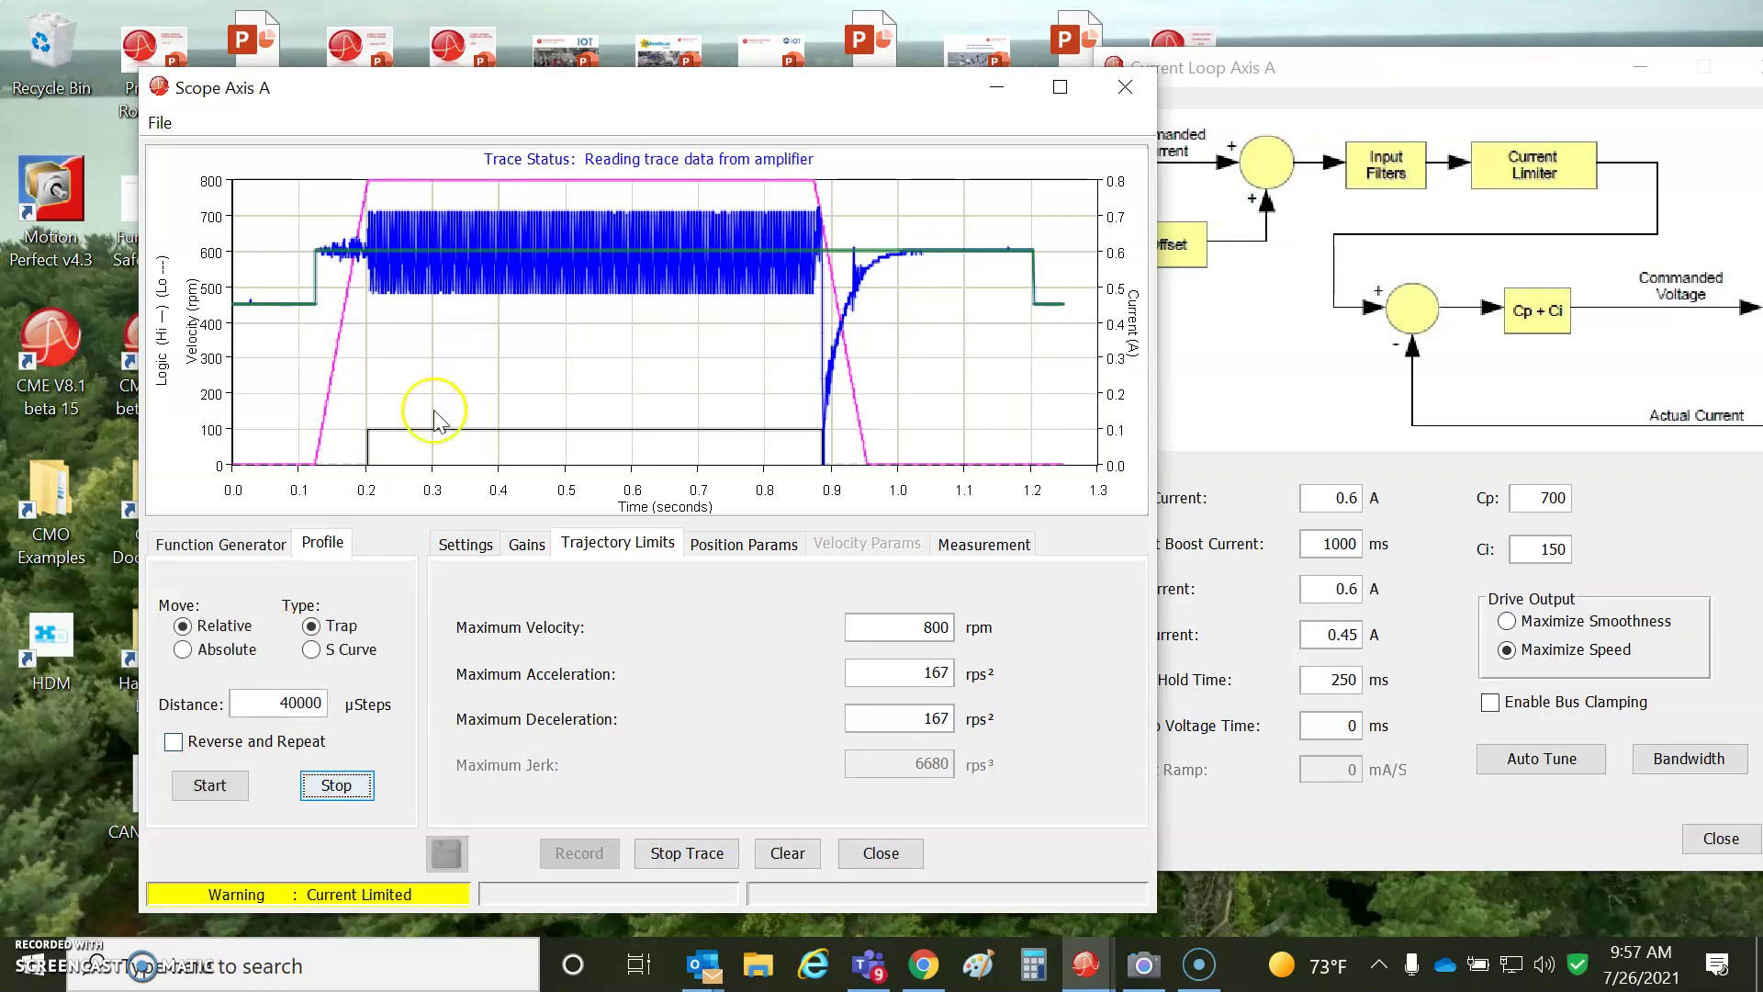
# Raise Maximum Velocity to 1200 rpm and capture the move's trace.
pyautogui.click(395, 446)
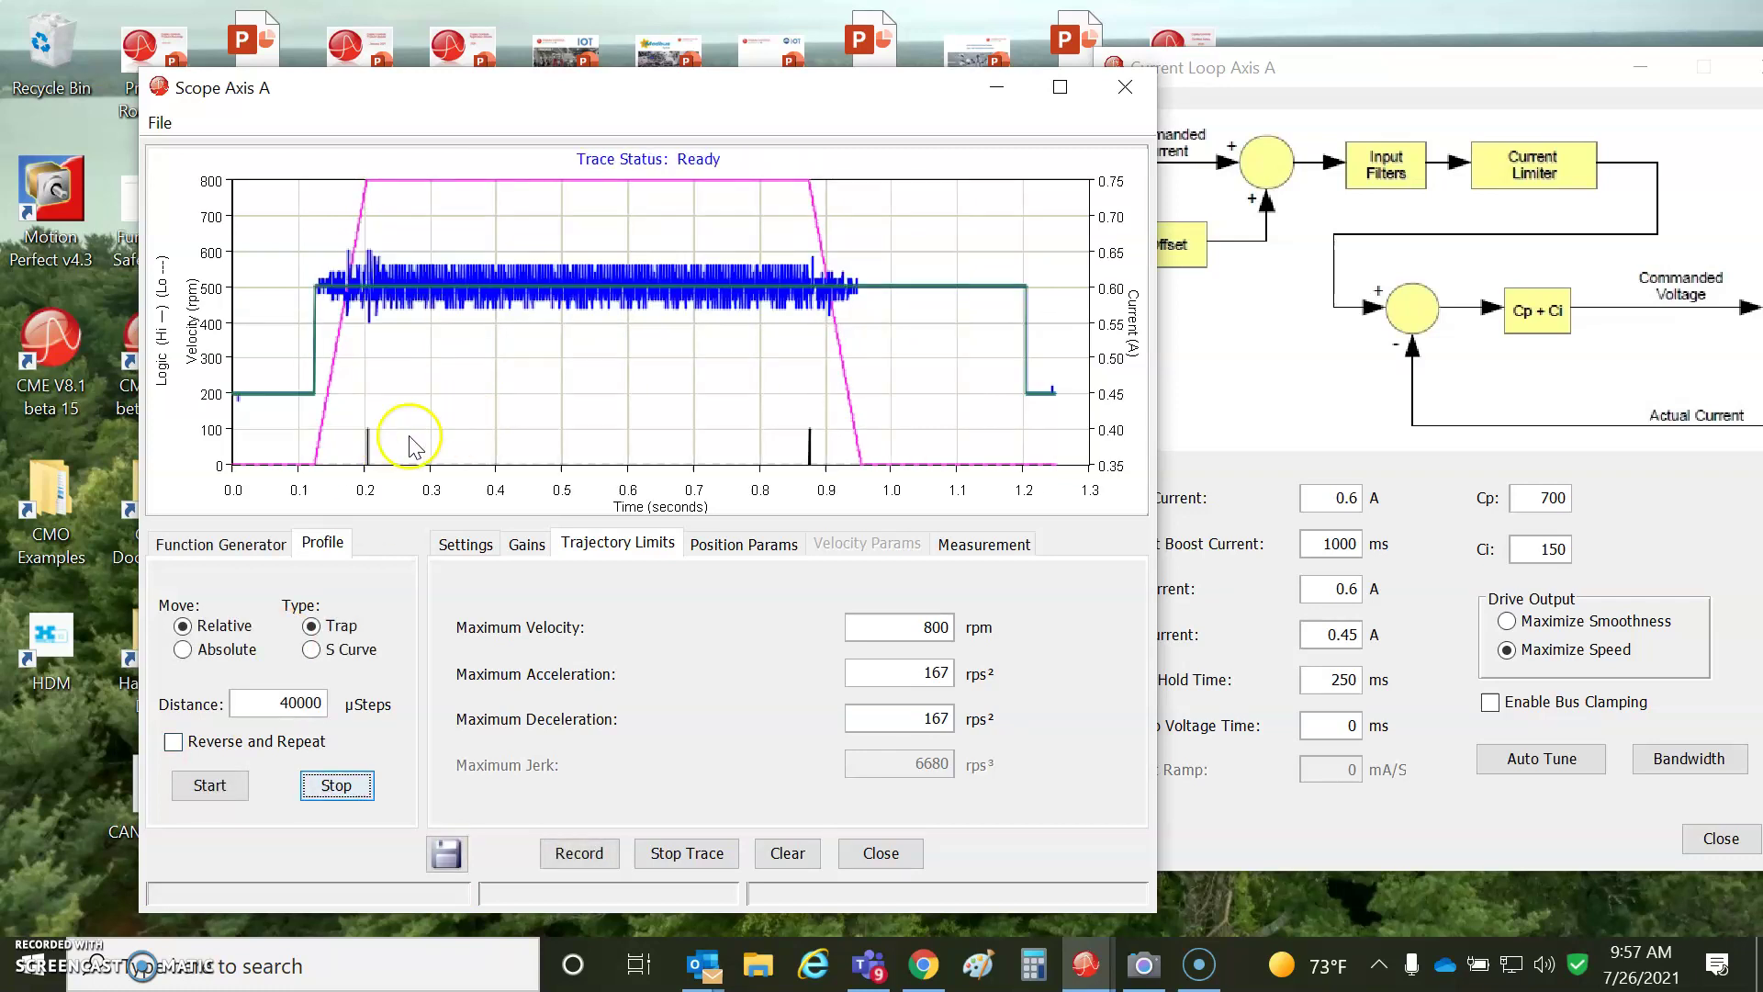
pyautogui.click(668, 426)
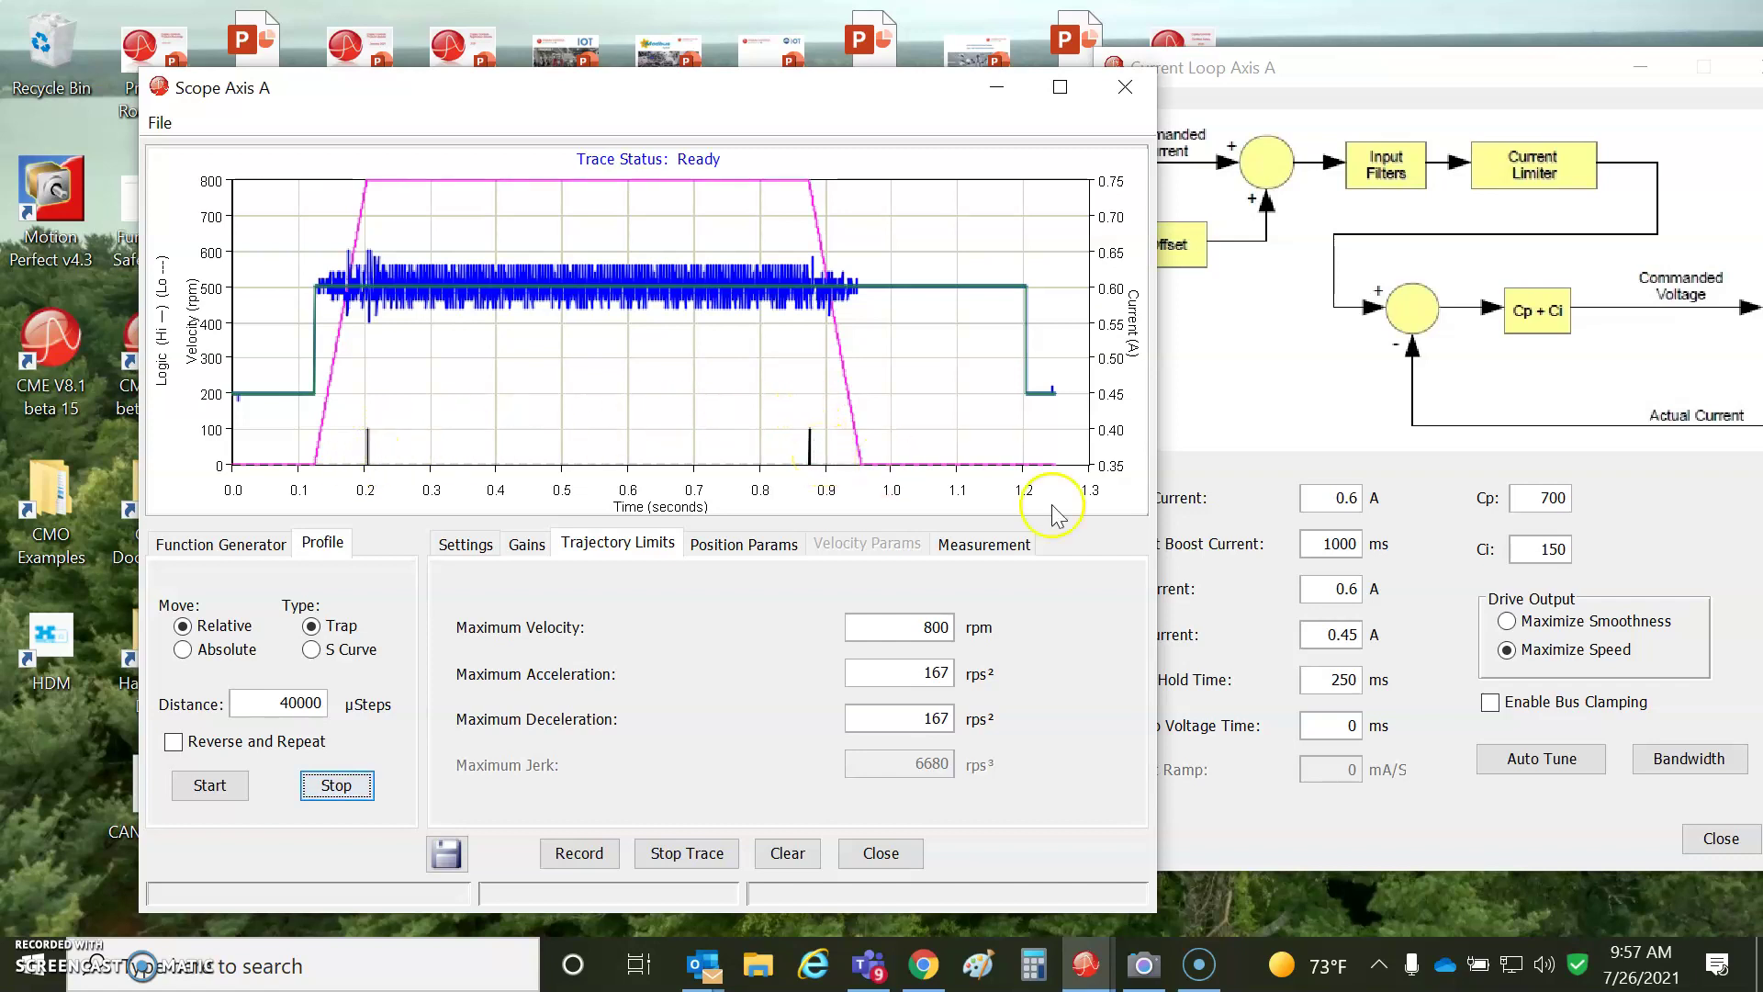
pyautogui.moveTo(925, 625); pyautogui.dragTo(949, 622)
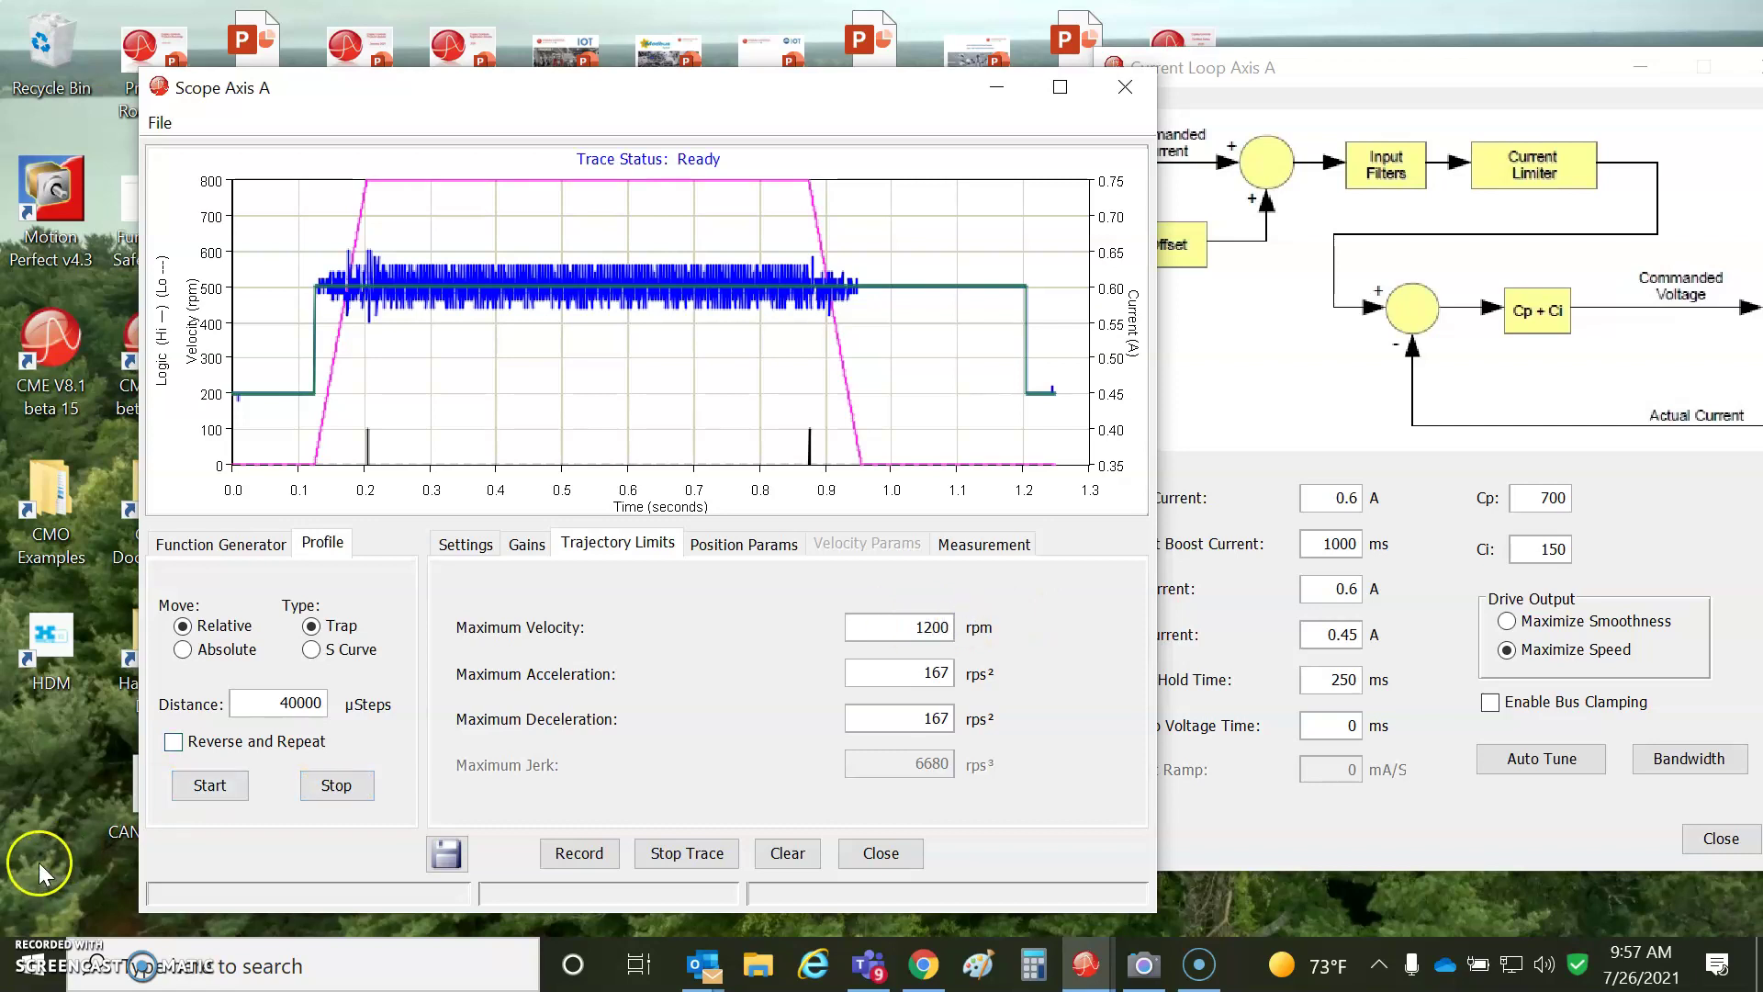
pyautogui.click(210, 785)
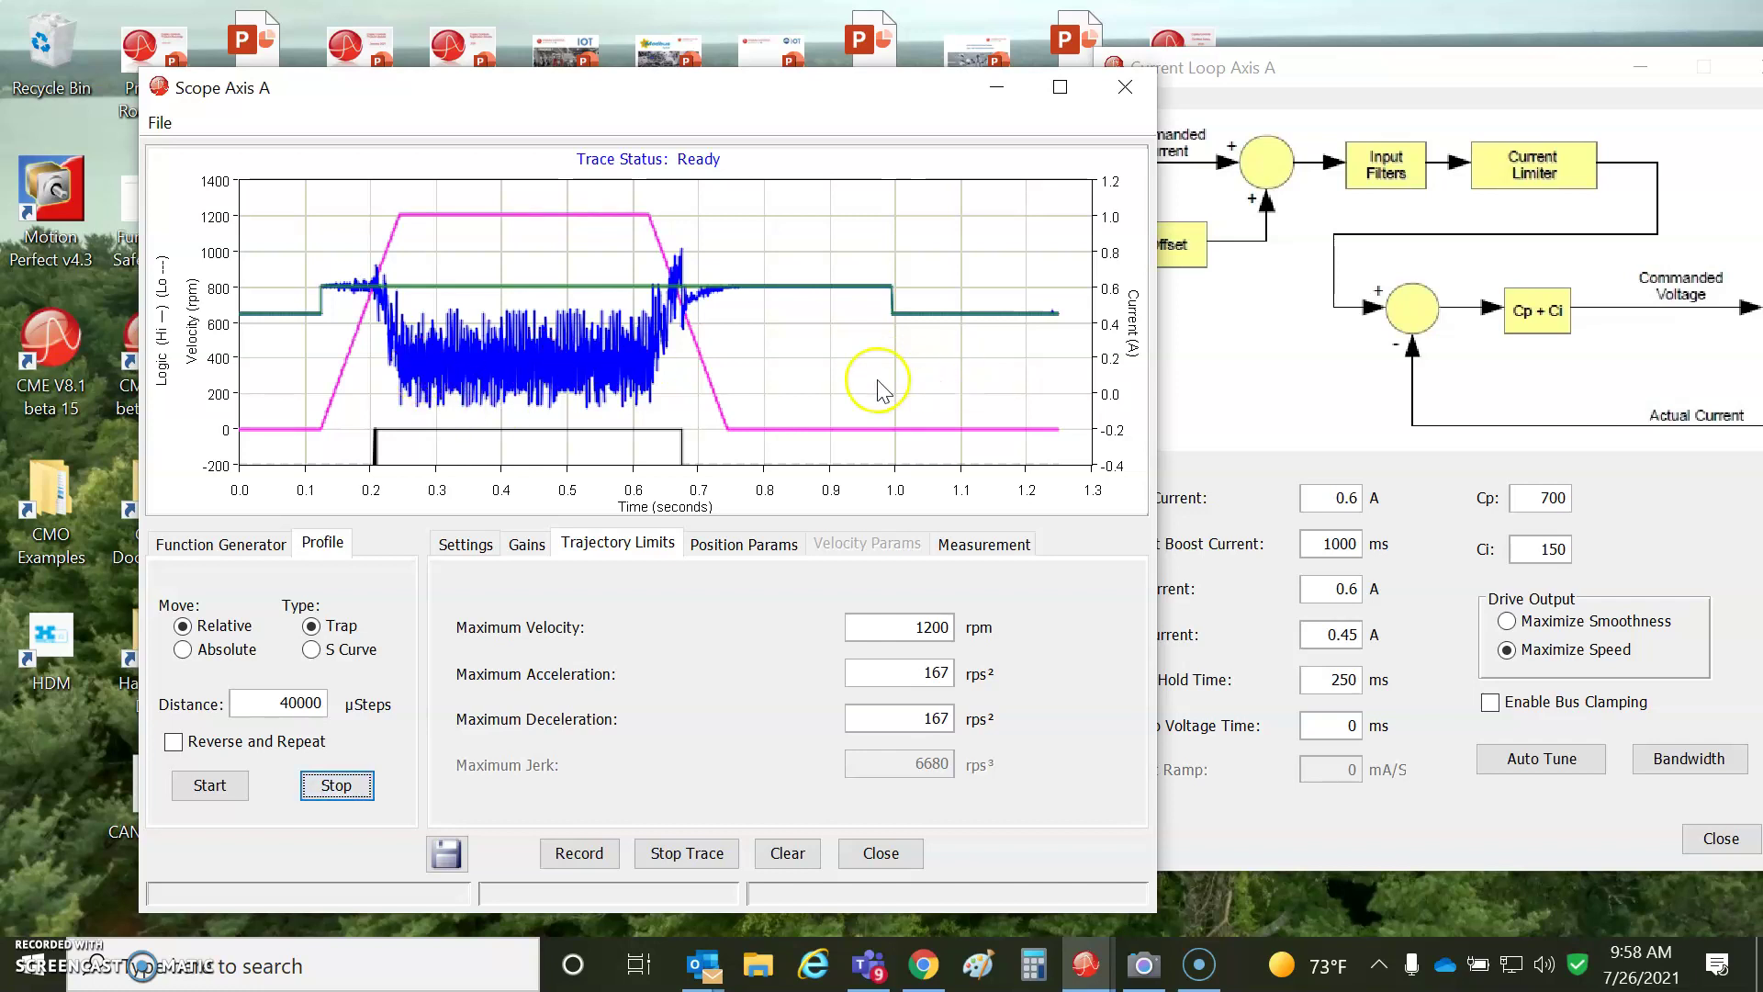
# Zoom into part of the 1200 rpm trace, restore the full plot, and show the bench webcam.
pyautogui.moveTo(365, 380); pyautogui.dragTo(719, 418)
pyautogui.click(976, 371)
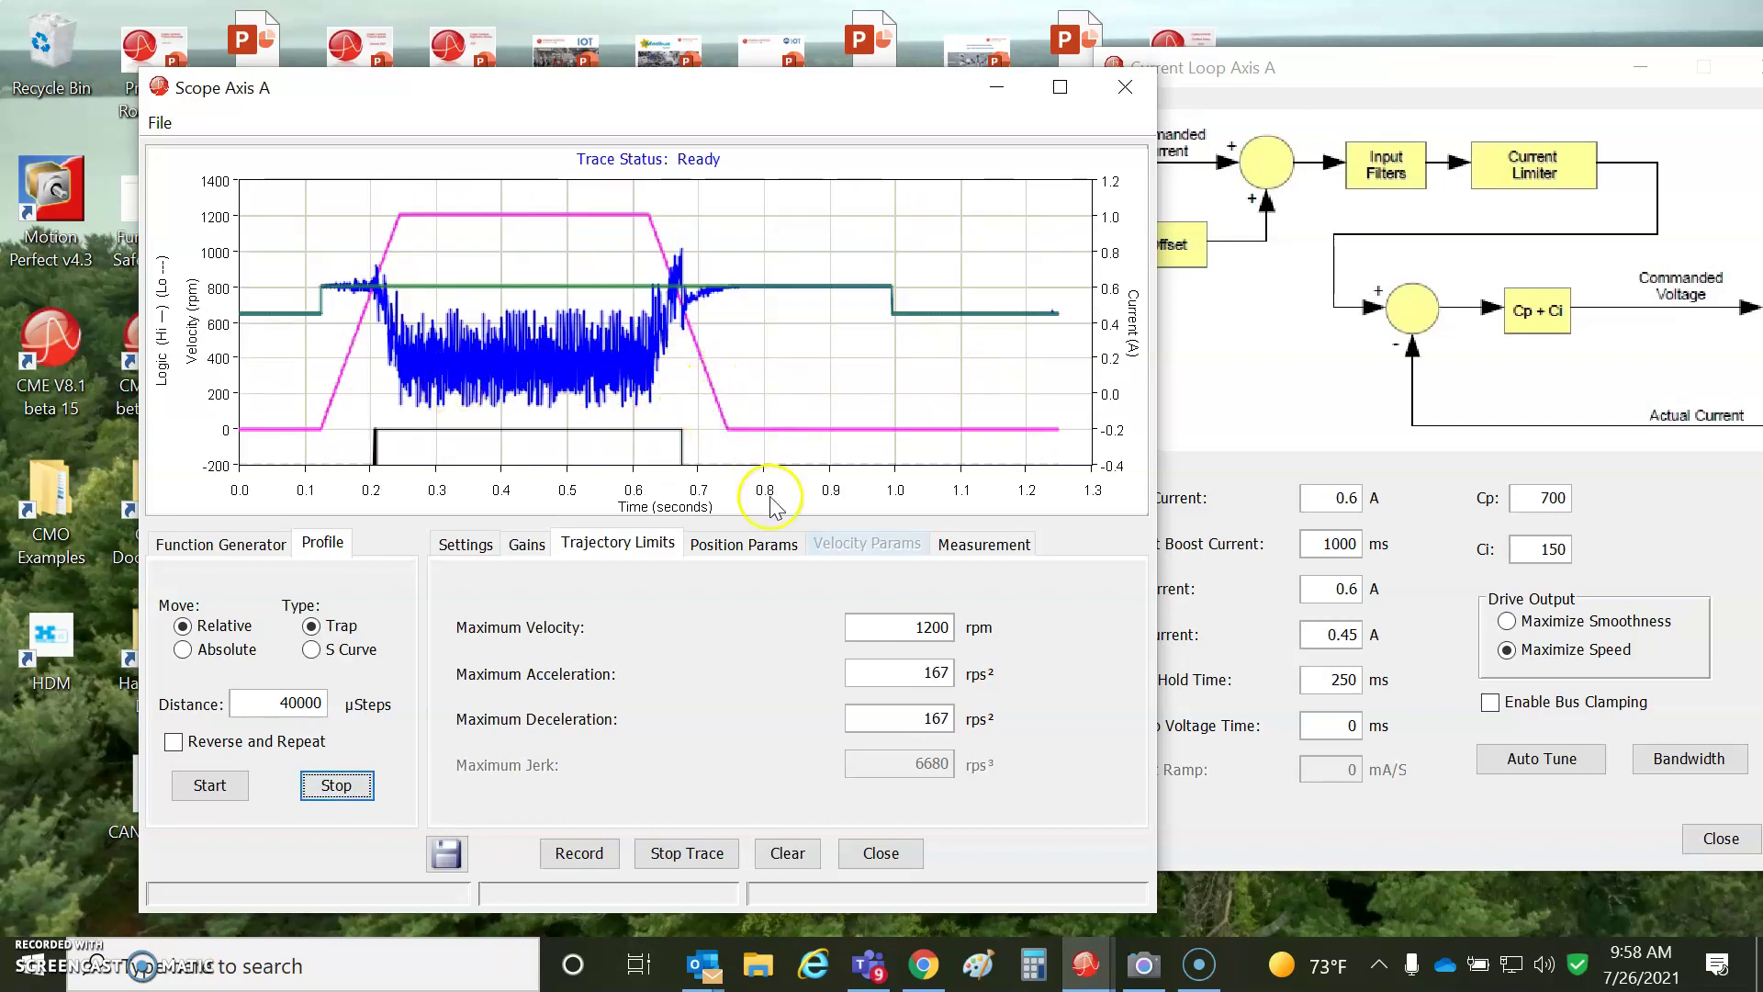
pyautogui.click(1196, 976)
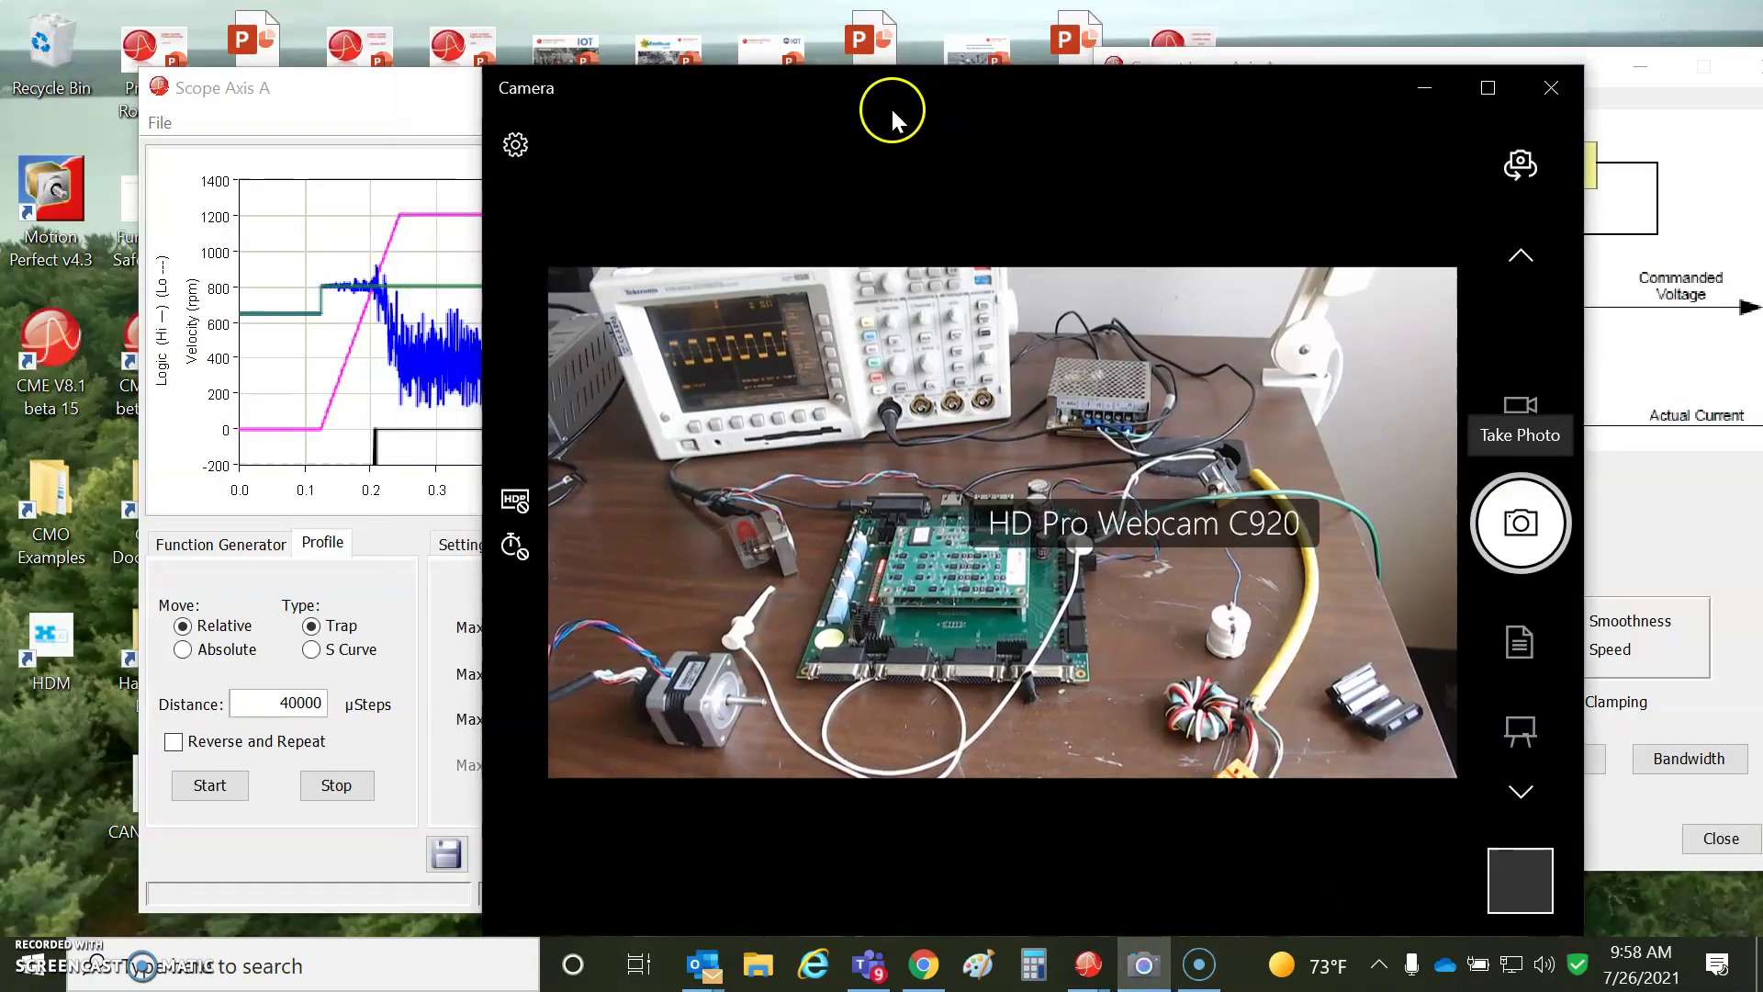
# Place the camera view beside Scope Axis A and start another 1200 rpm trace.
pyautogui.moveTo(891, 106); pyautogui.dragTo(1099, 47)
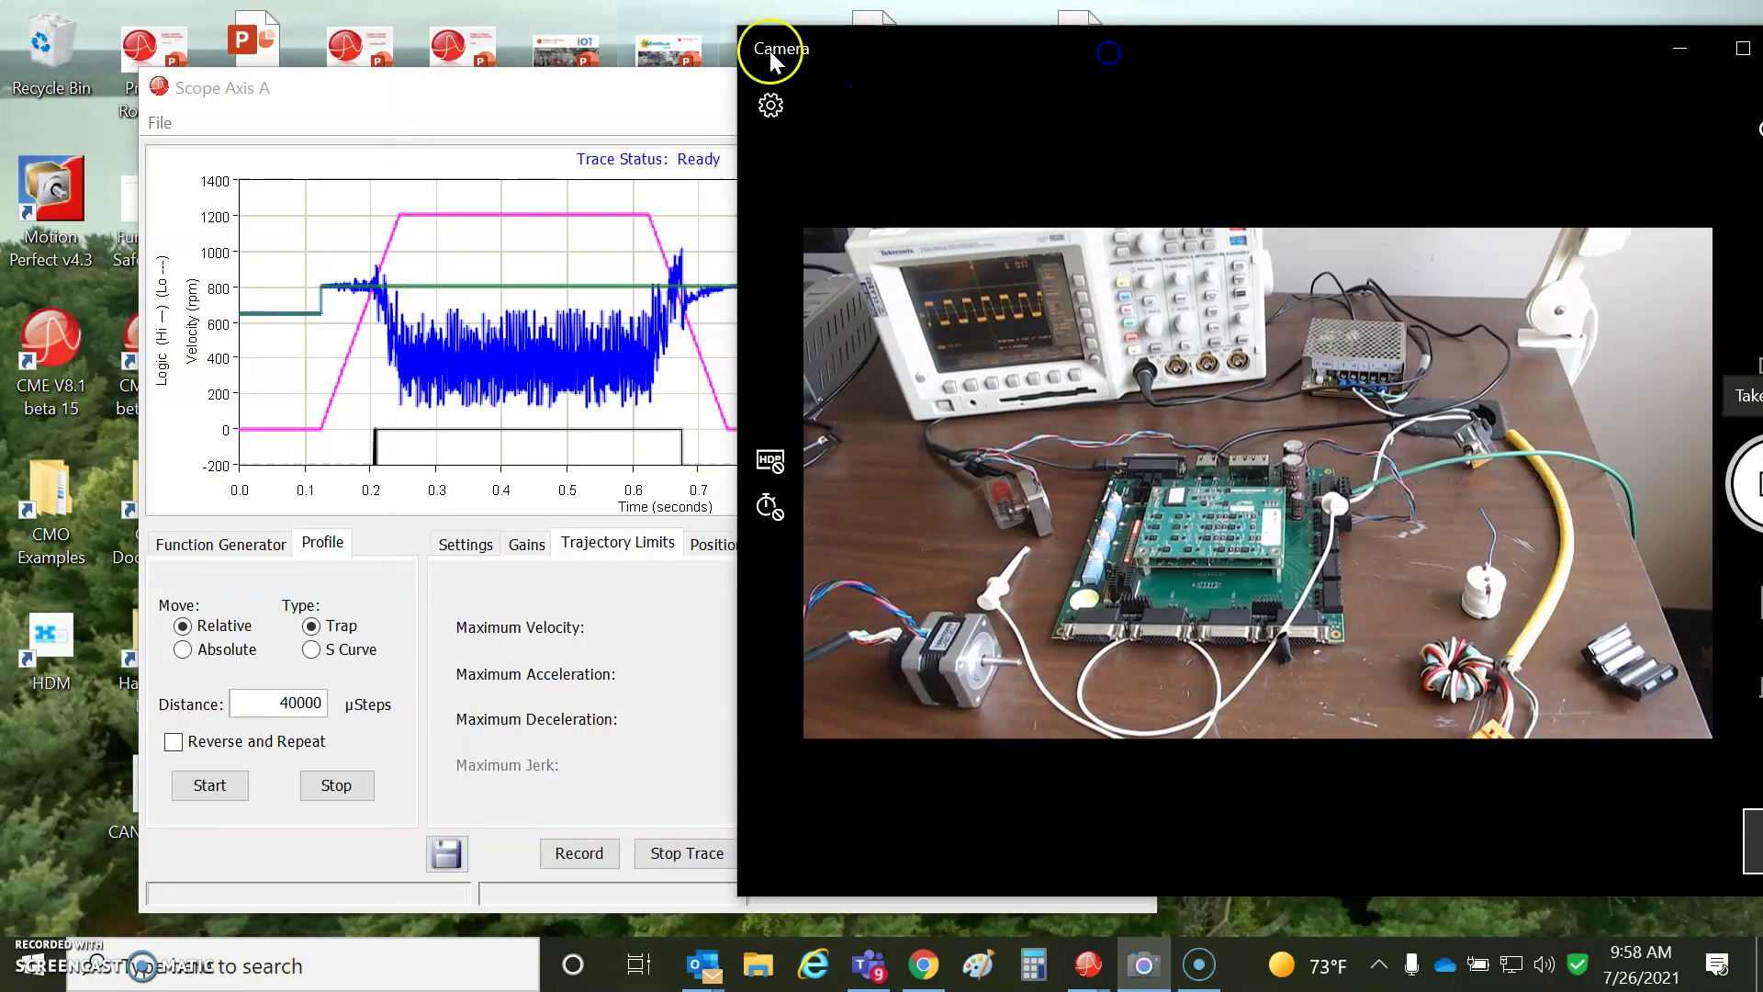
pyautogui.click(579, 85)
pyautogui.moveTo(767, 85); pyautogui.dragTo(604, 84)
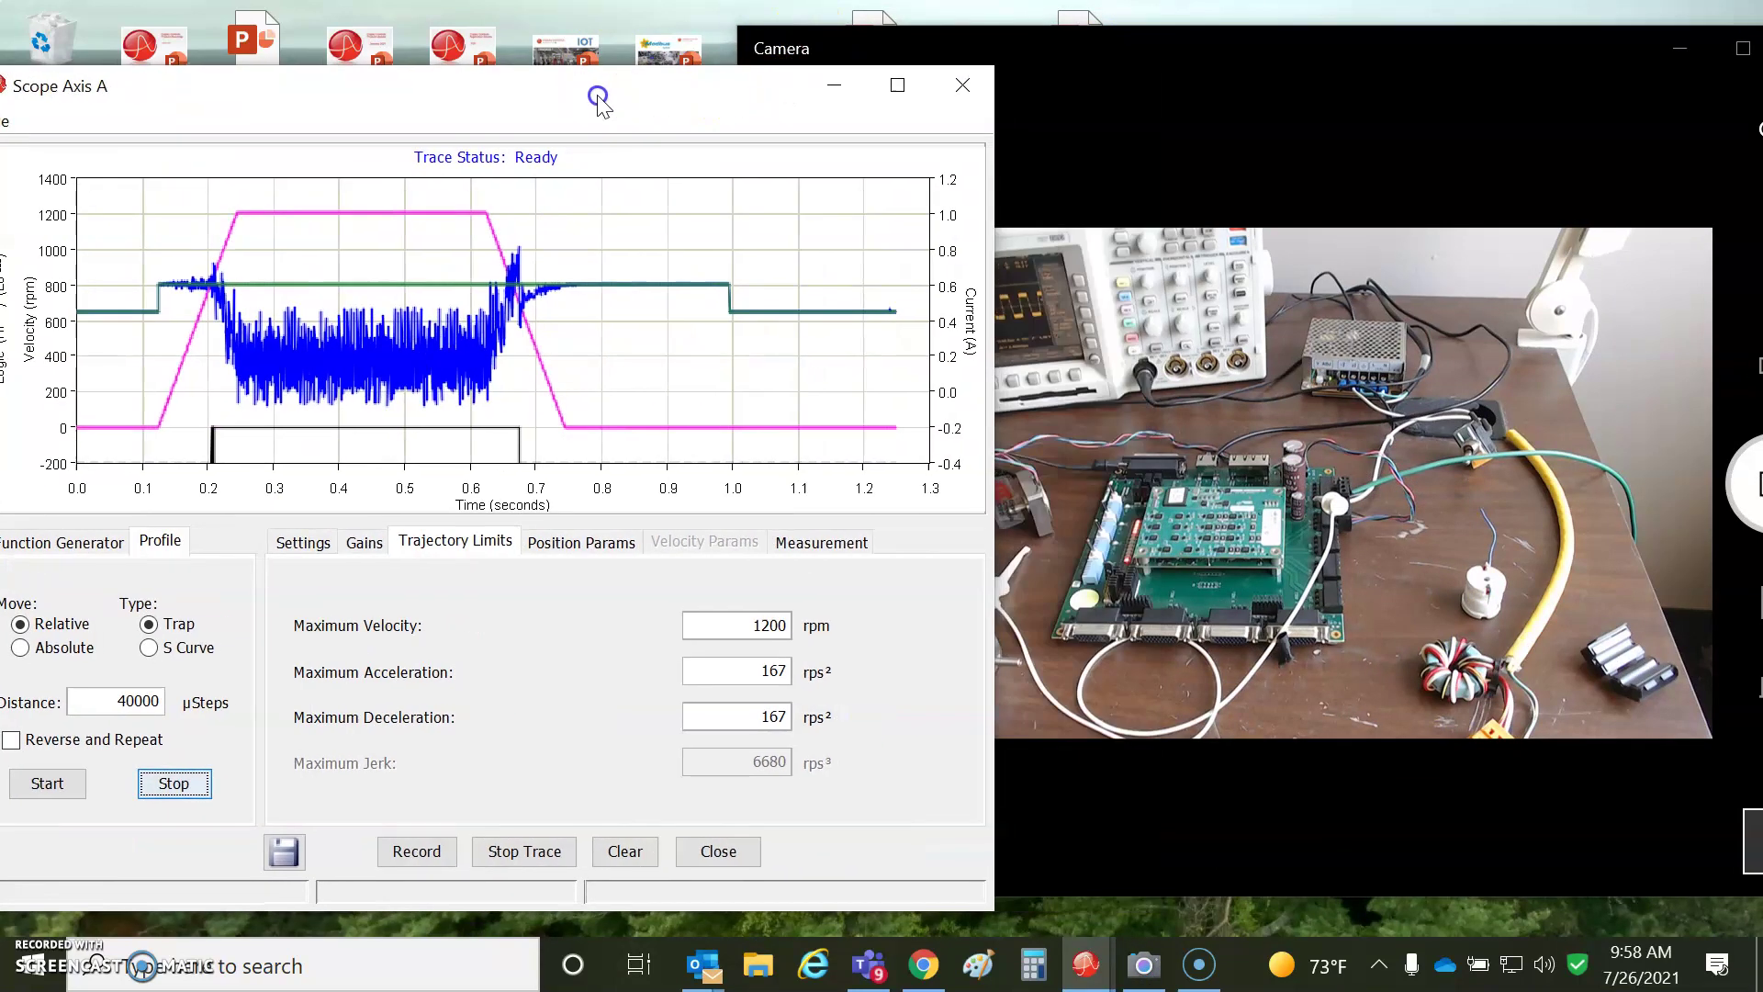
pyautogui.moveTo(1072, 55); pyautogui.dragTo(1291, 51)
pyautogui.moveTo(535, 87); pyautogui.dragTo(591, 55)
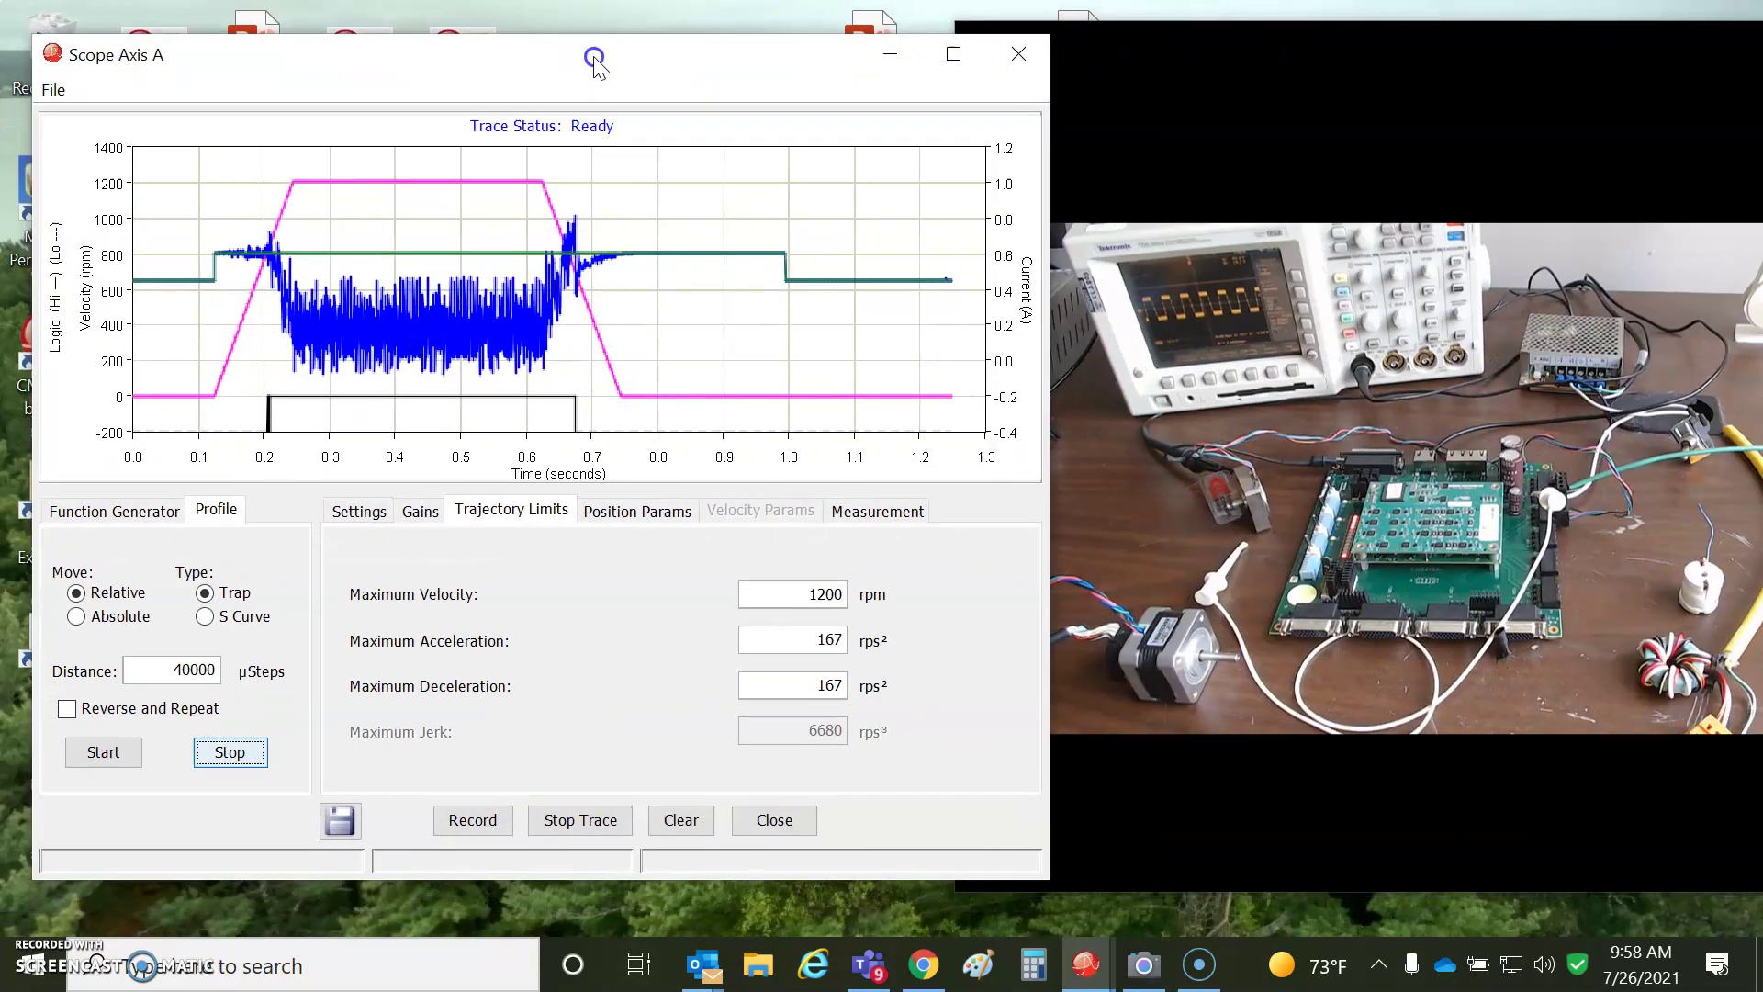
pyautogui.click(103, 752)
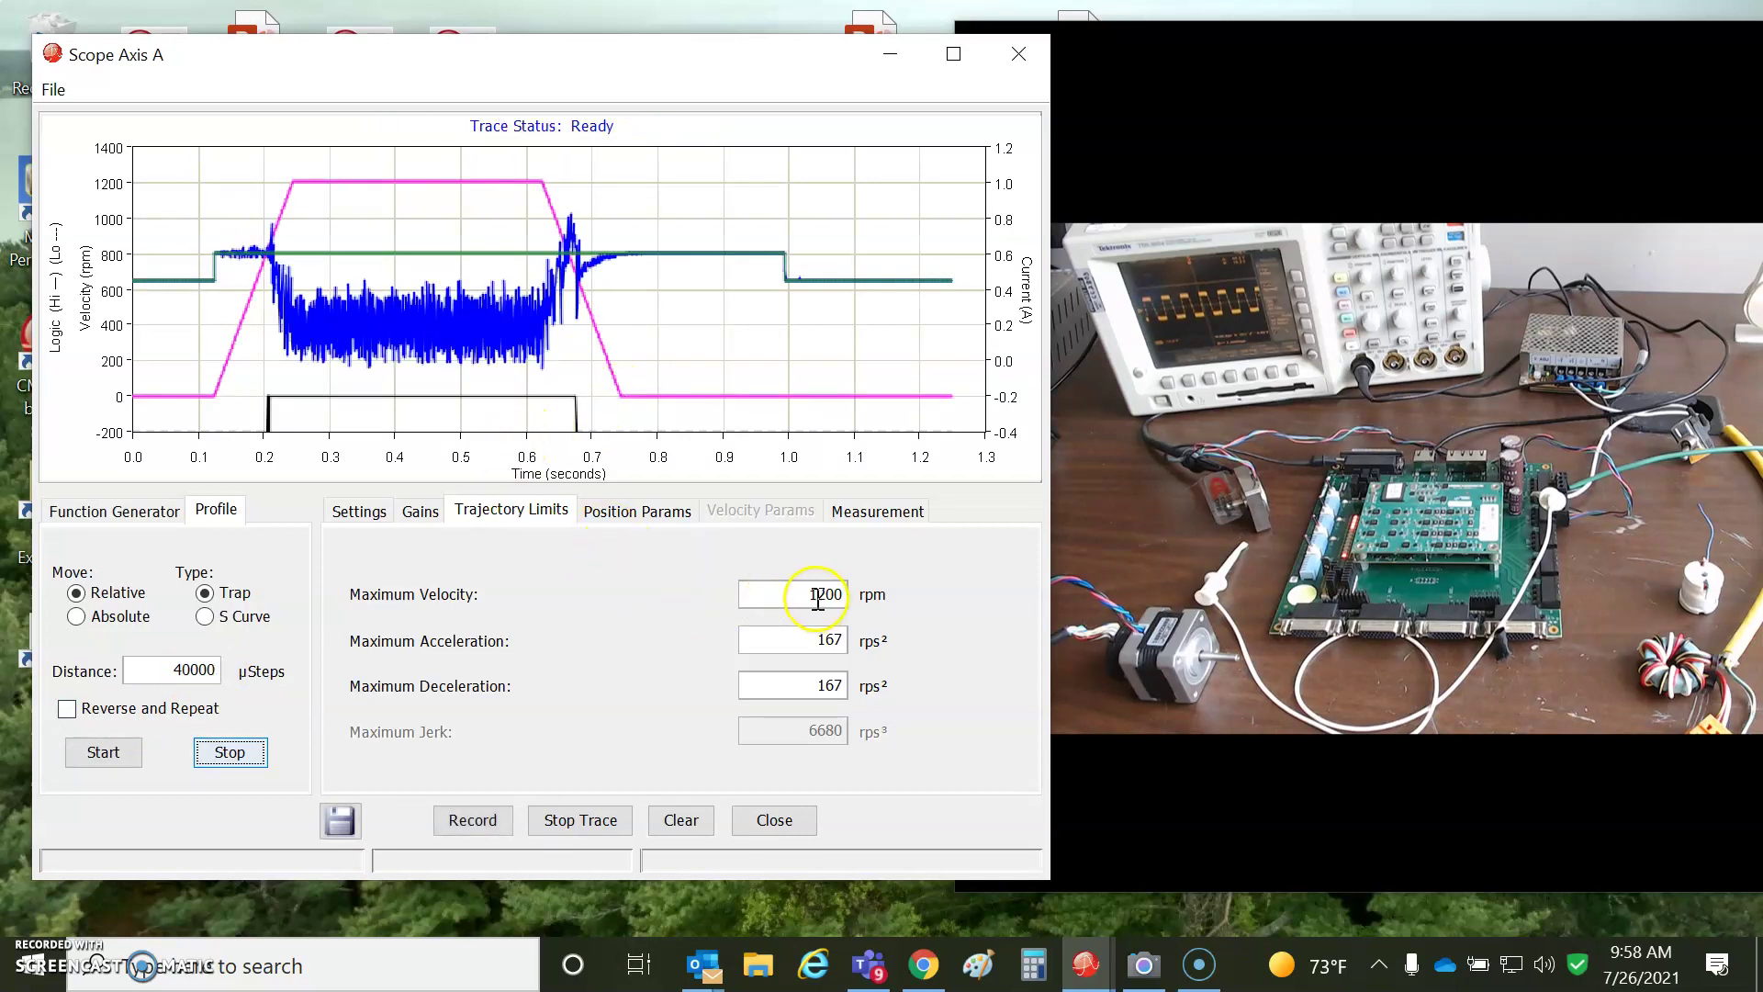
# Set Maximum Velocity to 1000 rpm and capture the move's trace.
pyautogui.moveTo(801, 594); pyautogui.dragTo(879, 590)
pyautogui.write('1000')
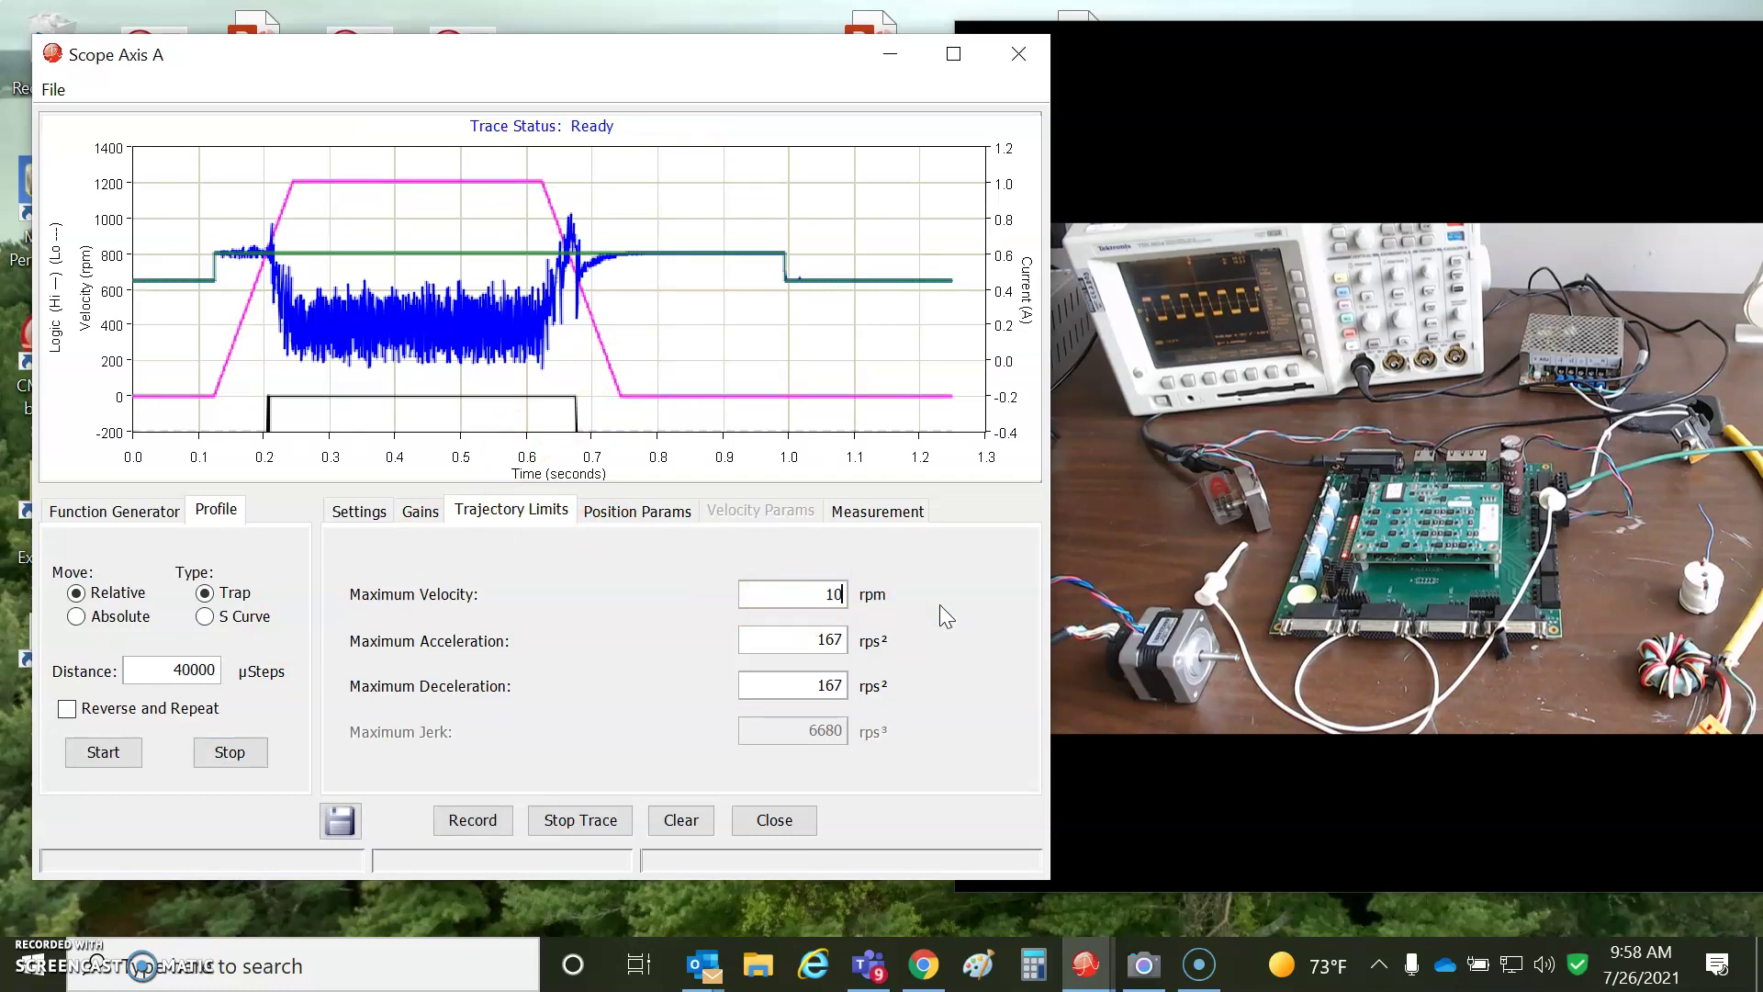
pyautogui.click(112, 754)
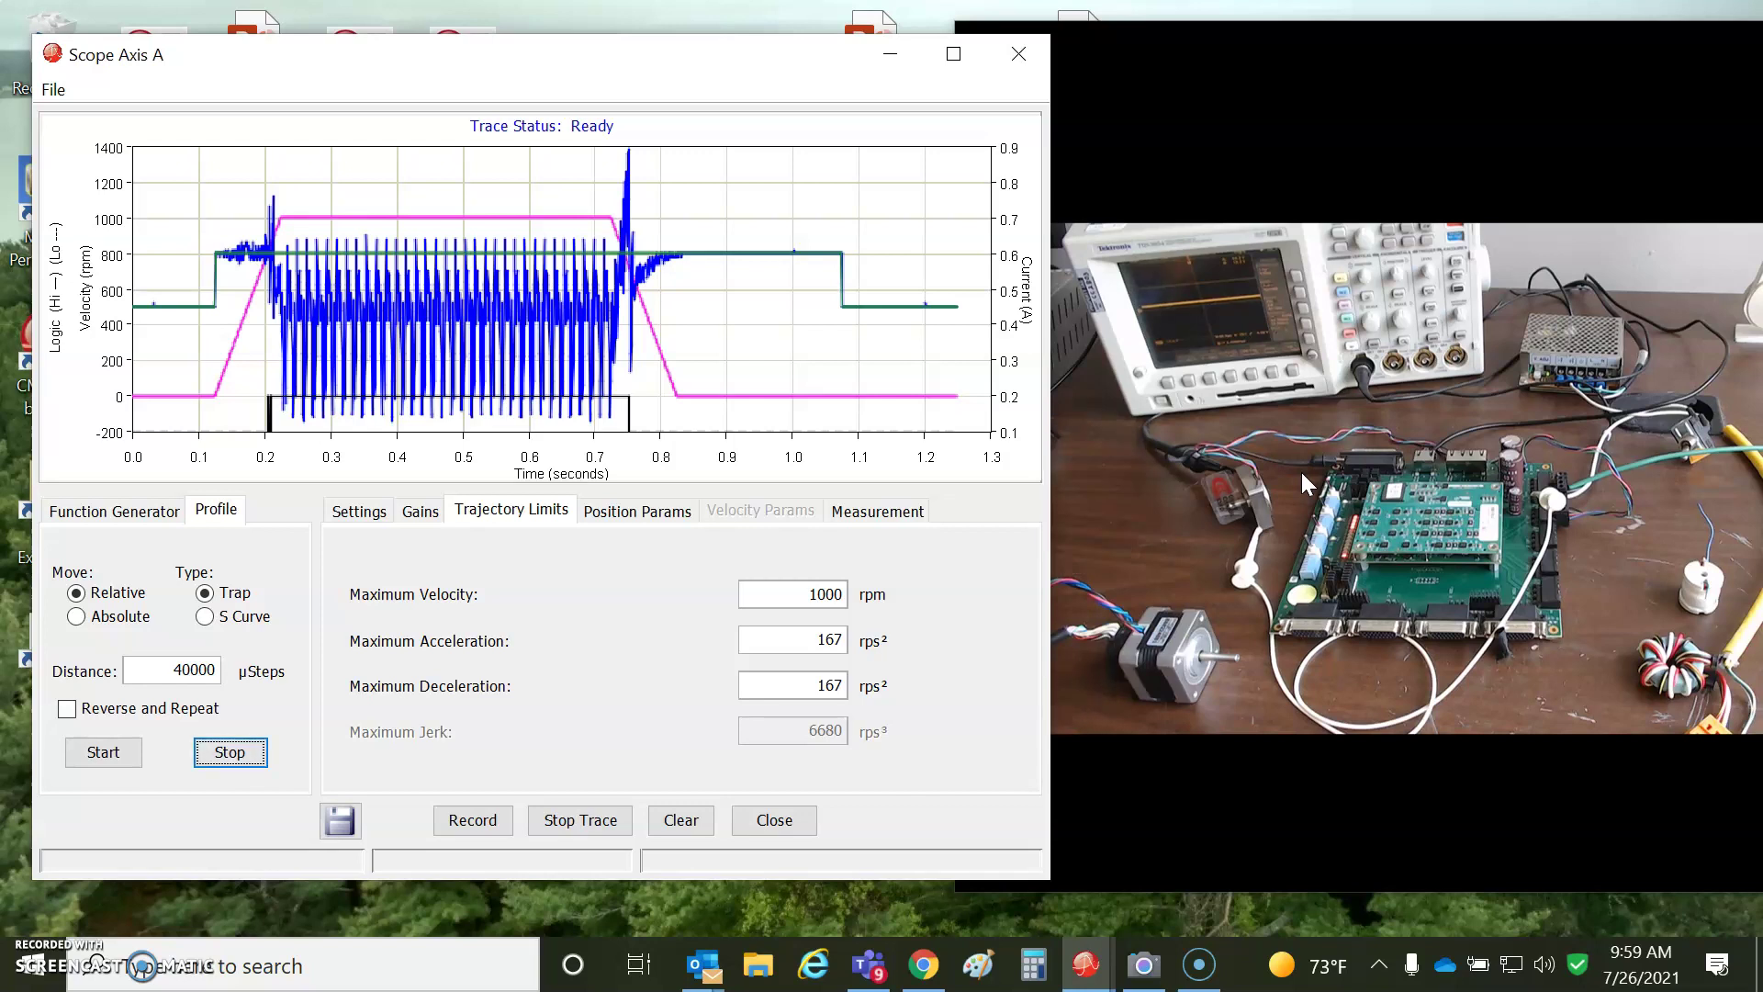
pyautogui.click(1212, 276)
# Enable Bus Clamping in the Axis A current loop settings.
pyautogui.moveTo(500, 57); pyautogui.dragTo(520, 306)
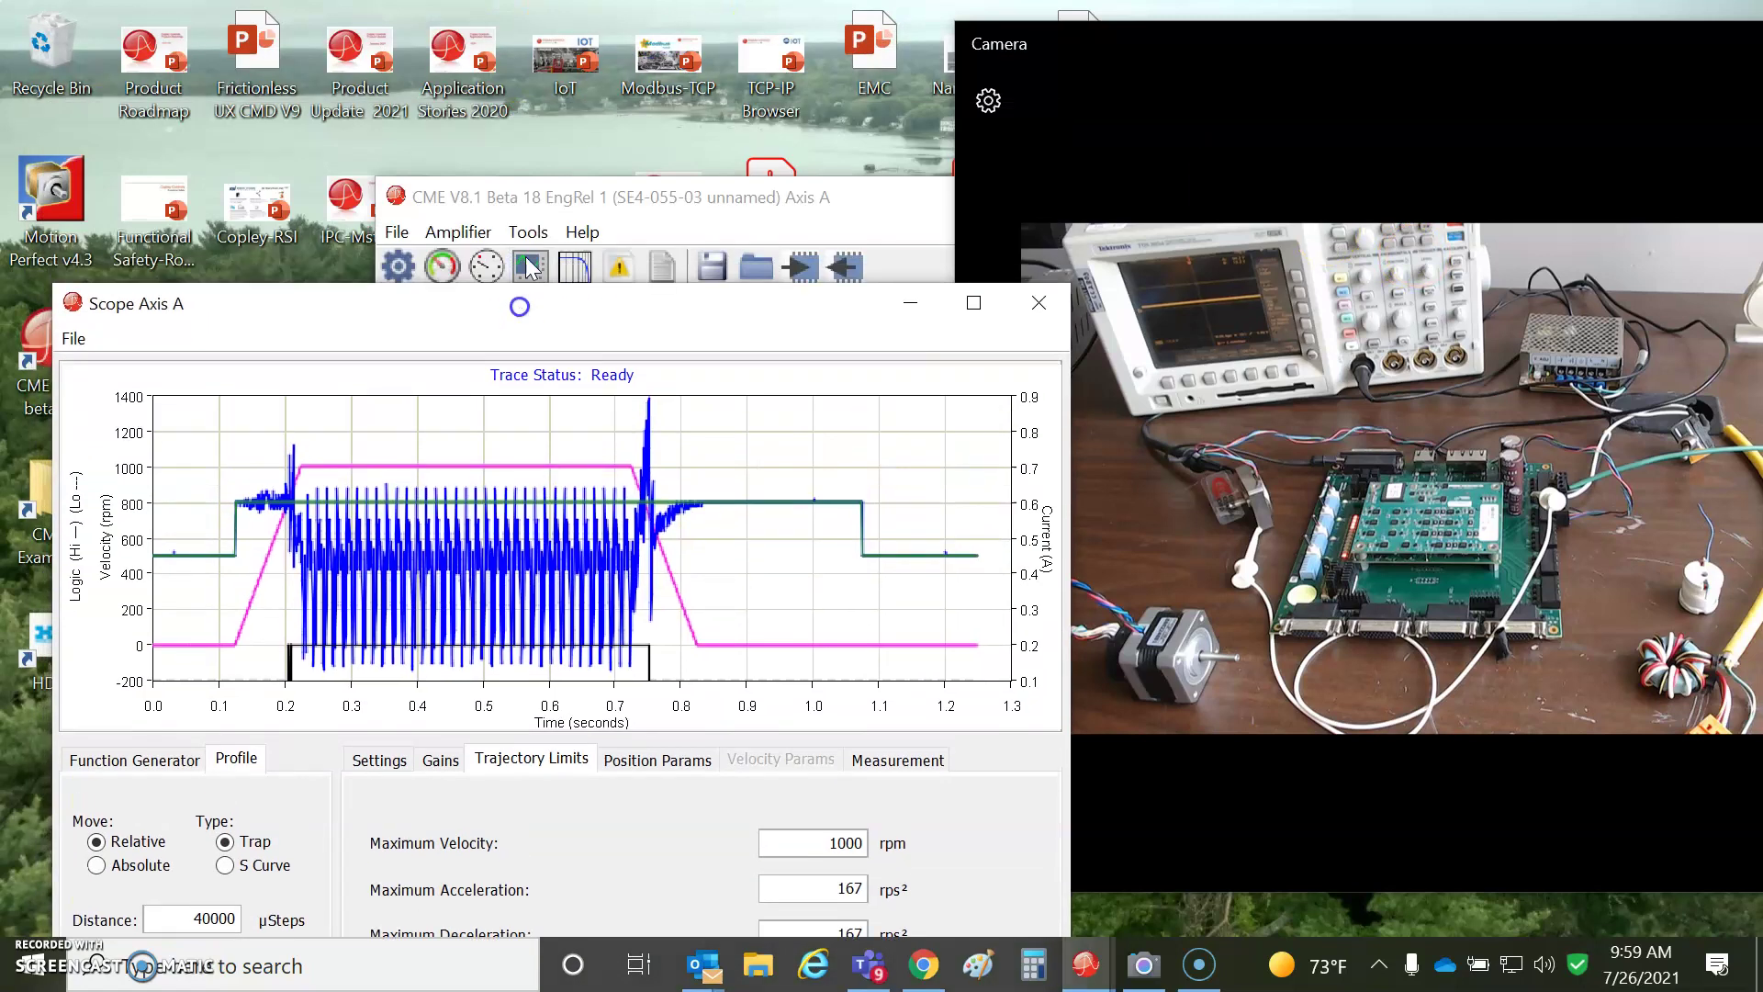
pyautogui.click(601, 198)
pyautogui.click(1110, 492)
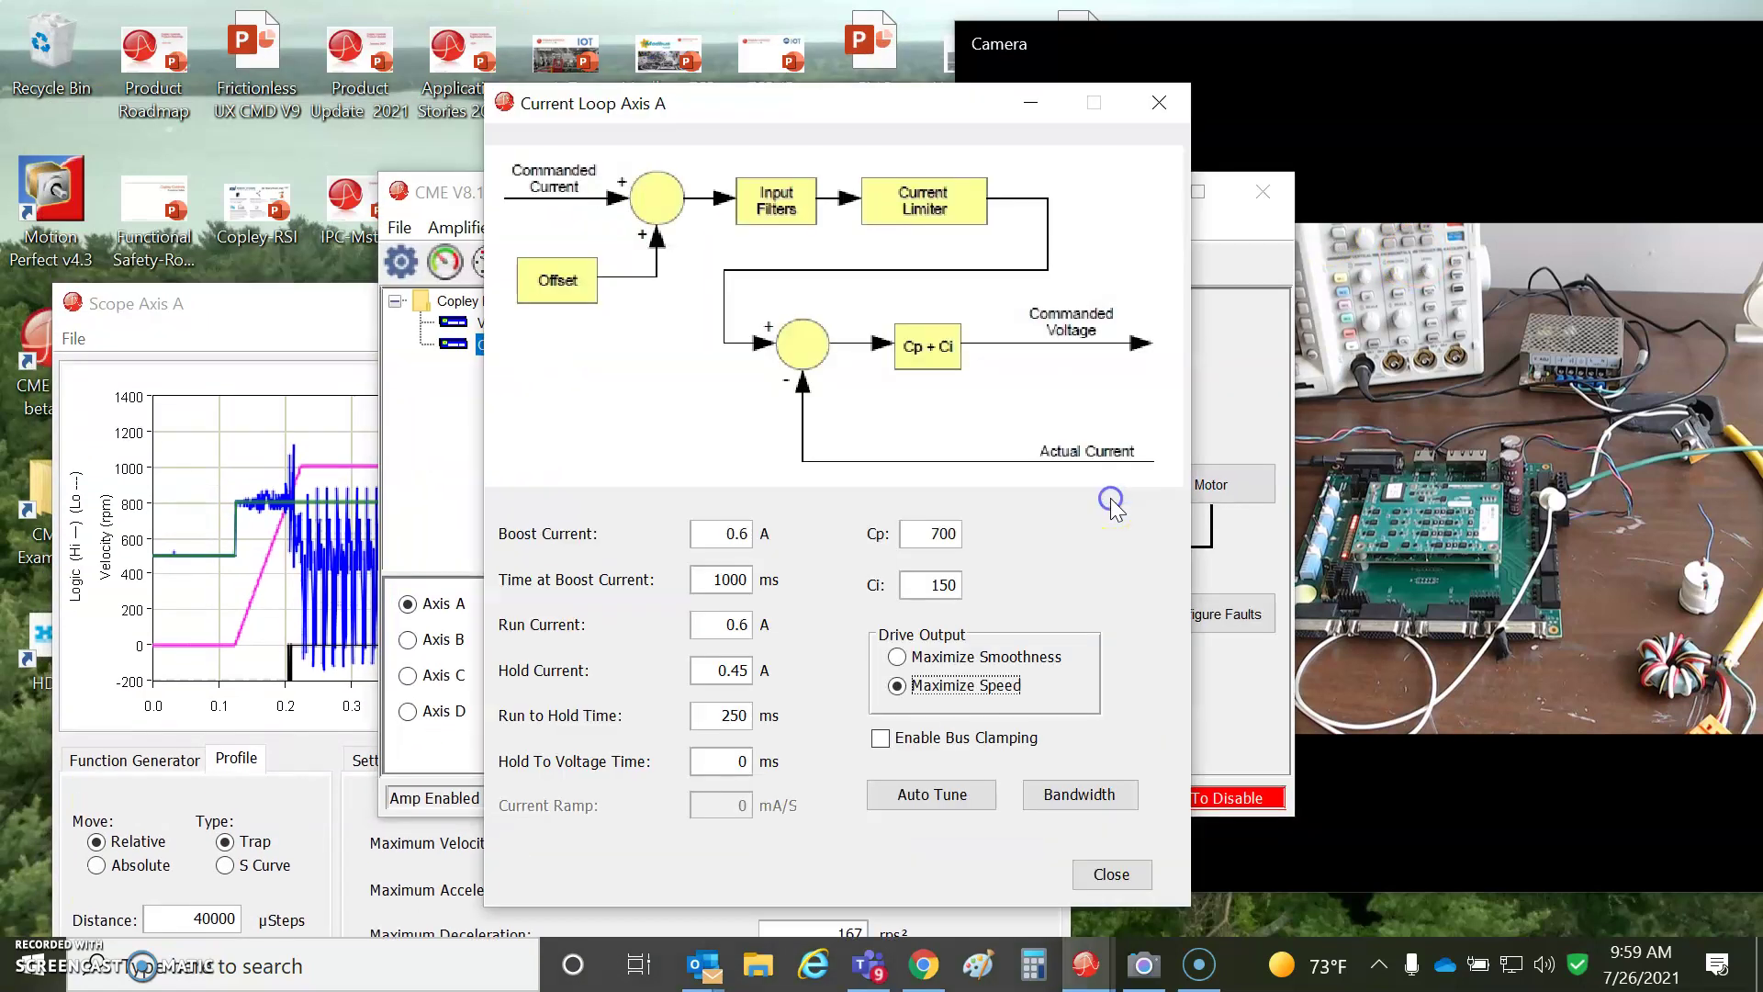
pyautogui.click(882, 738)
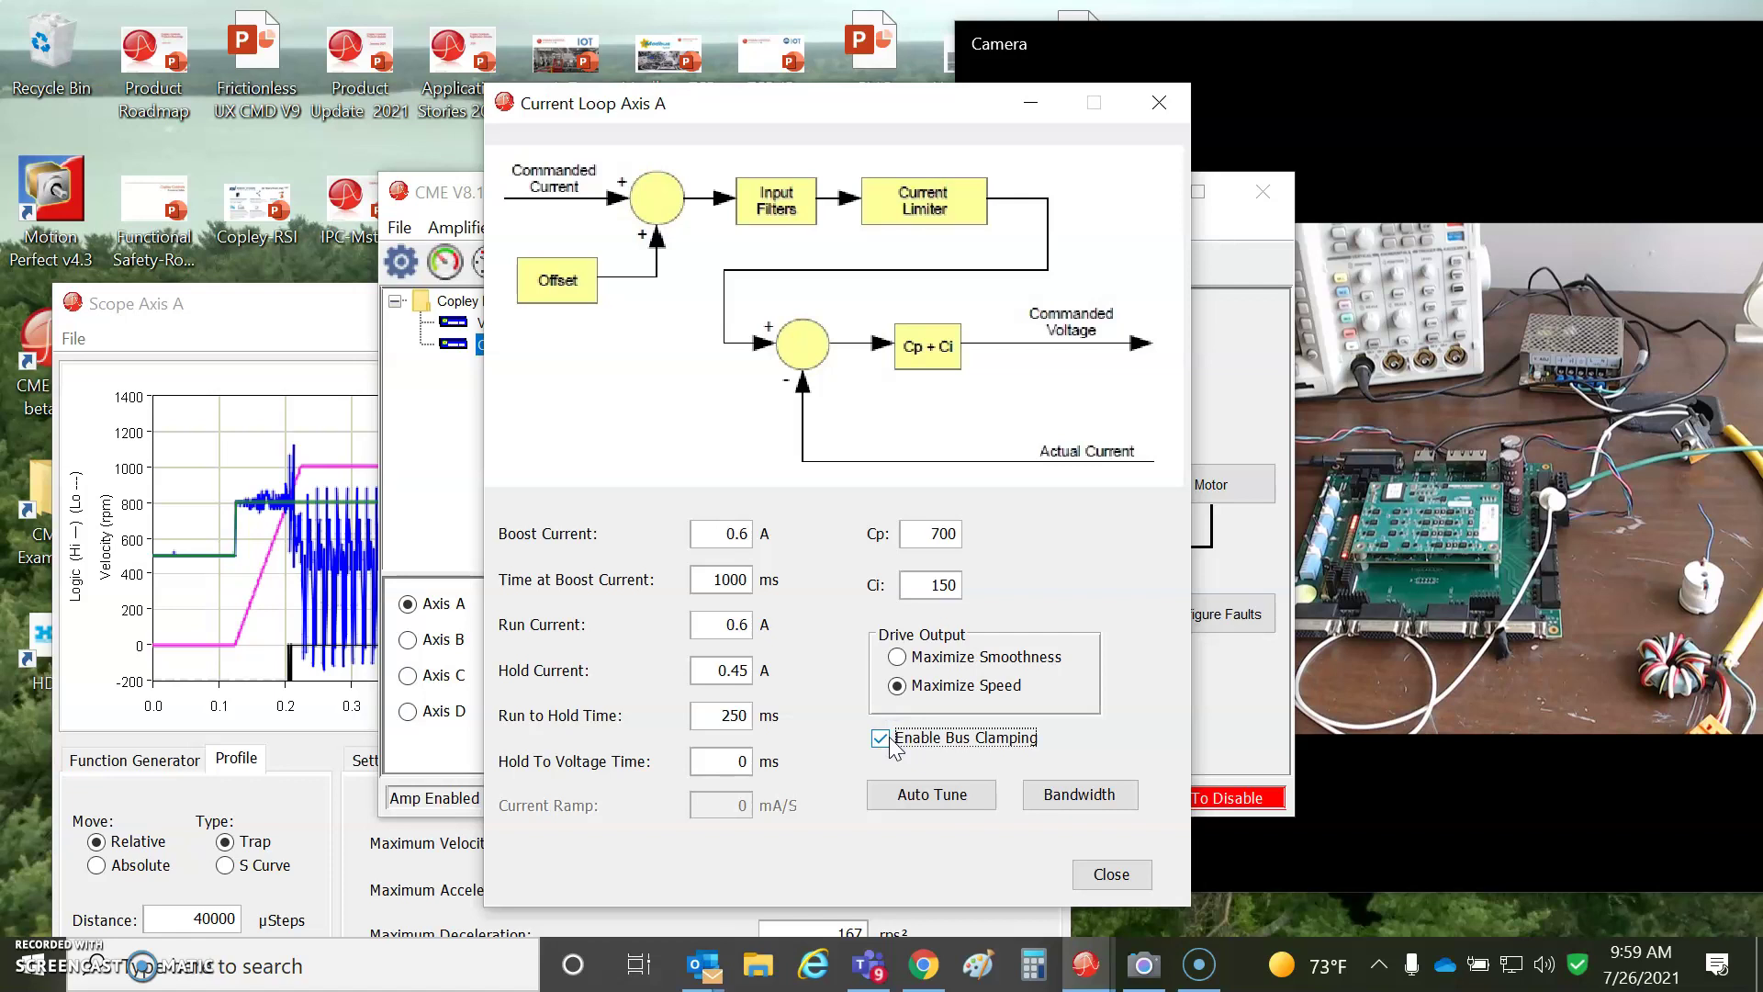
# Capture a 1000 rpm trace with bus clamping on, then close the Current Loop dialog.
pyautogui.click(1302, 68)
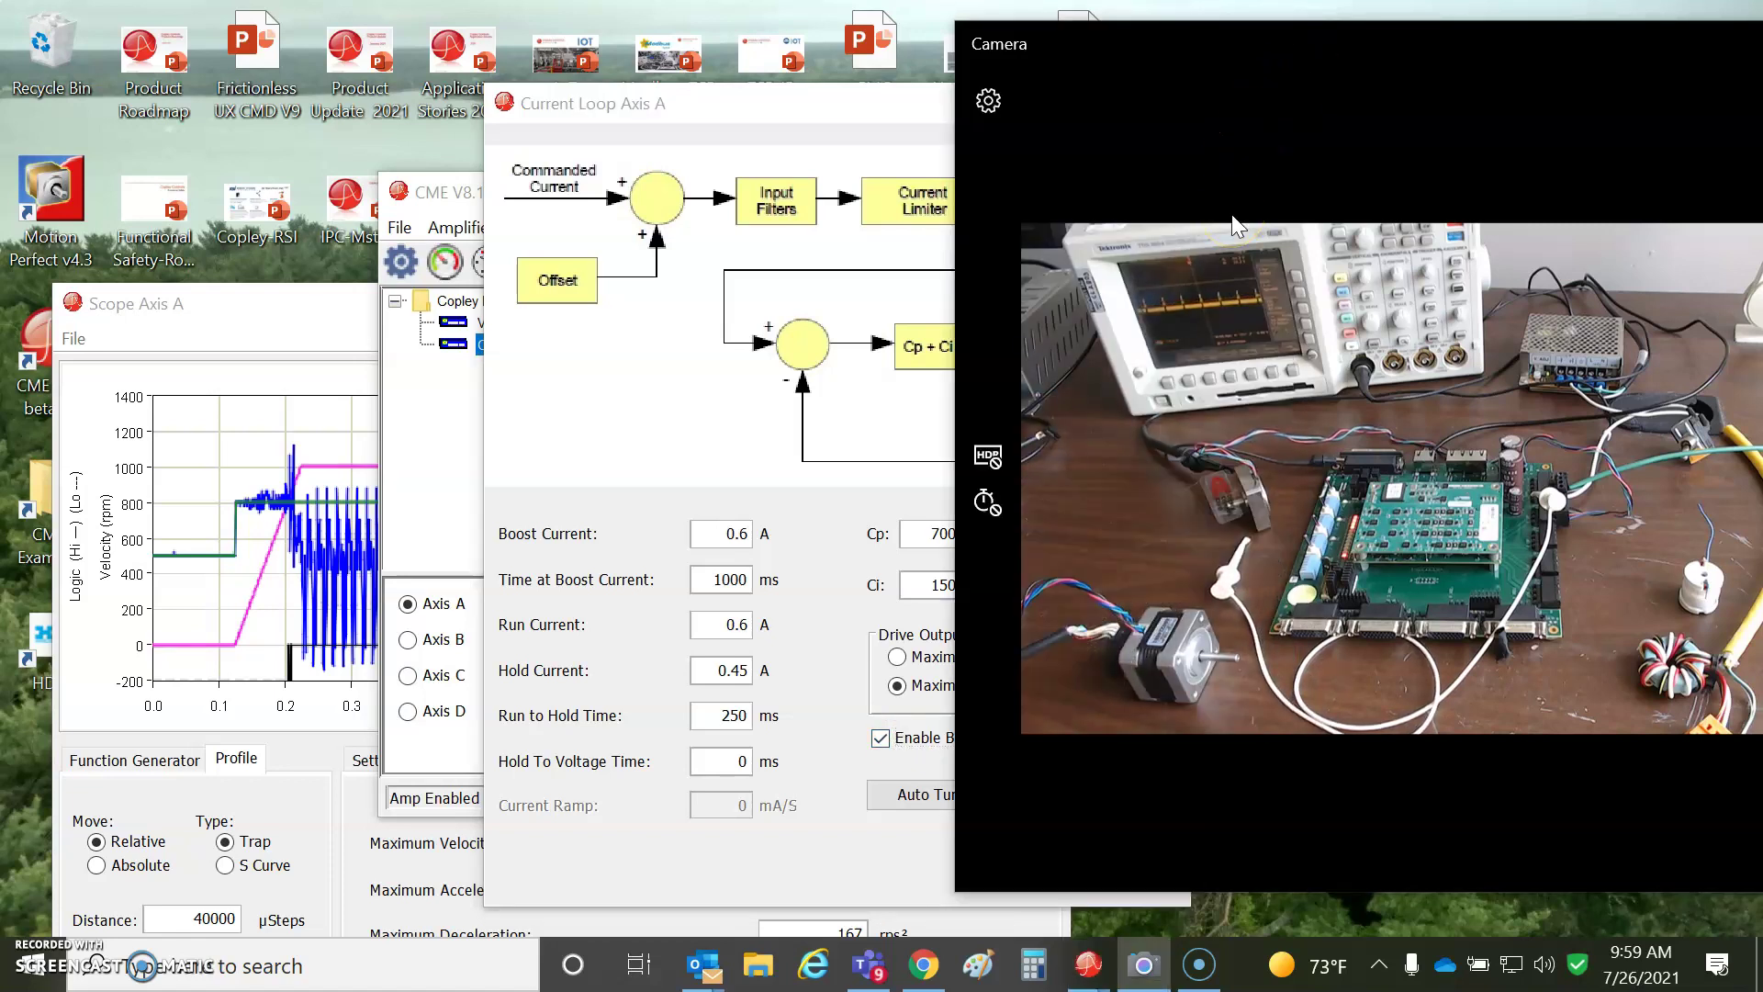
pyautogui.click(299, 710)
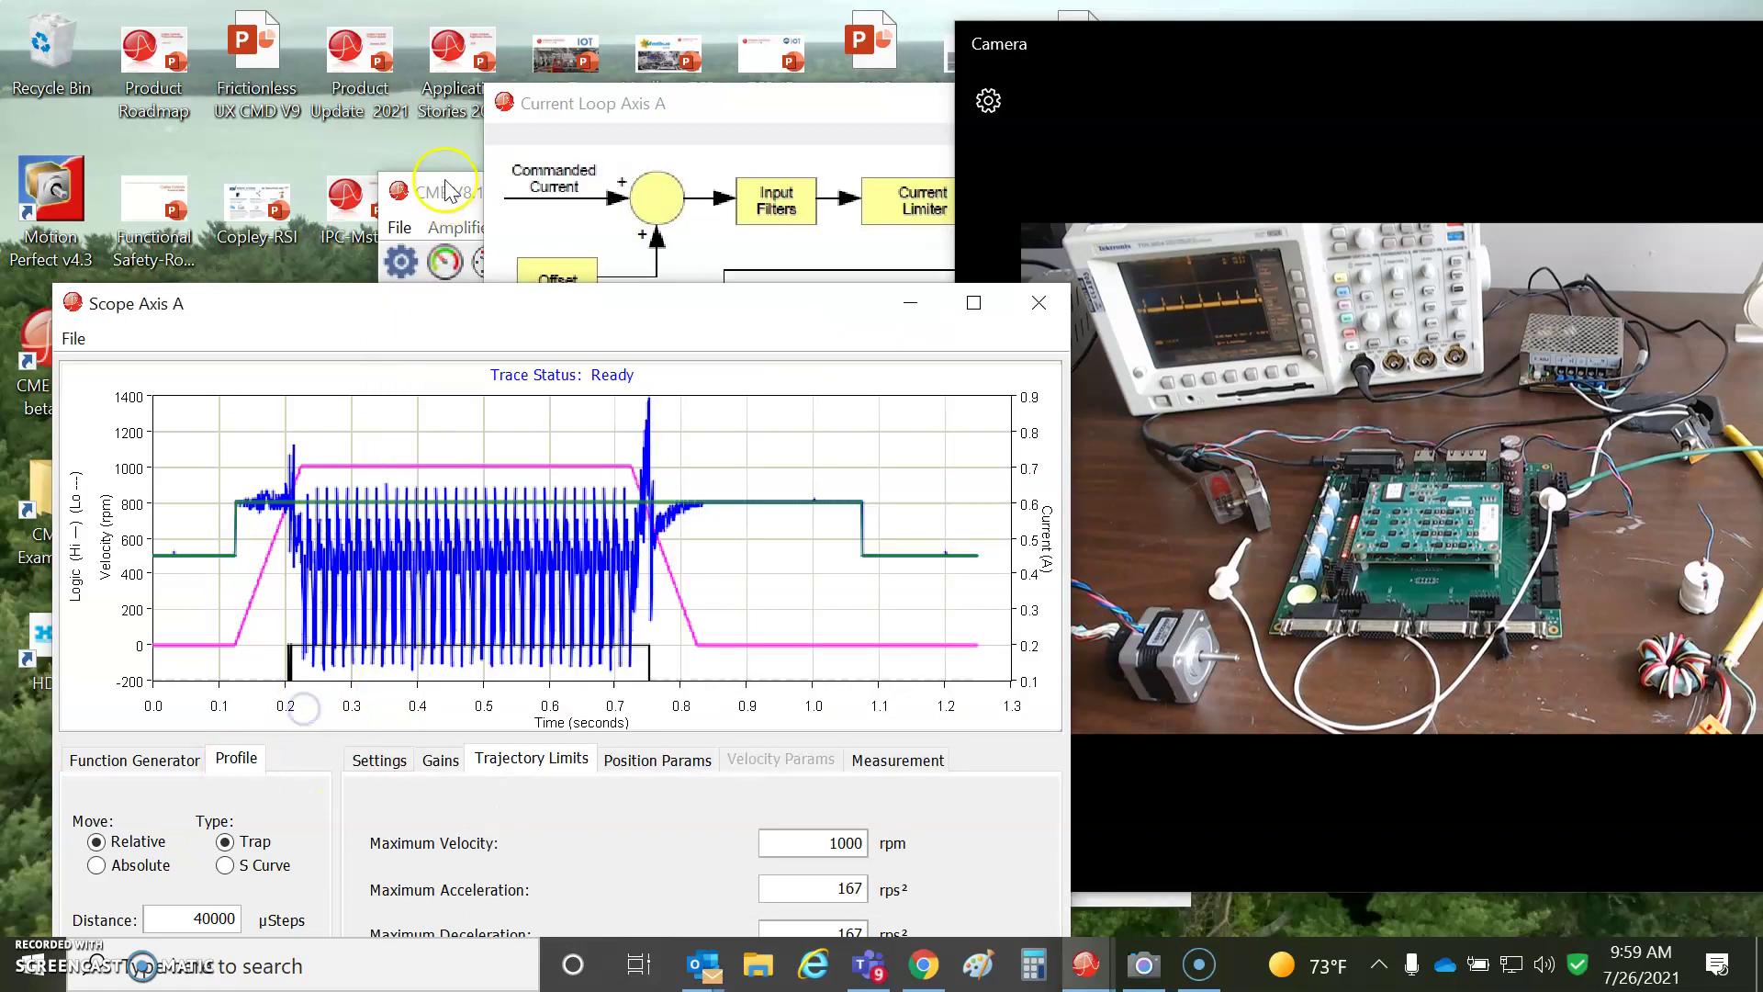
pyautogui.moveTo(444, 298); pyautogui.dragTo(433, 187)
pyautogui.click(124, 888)
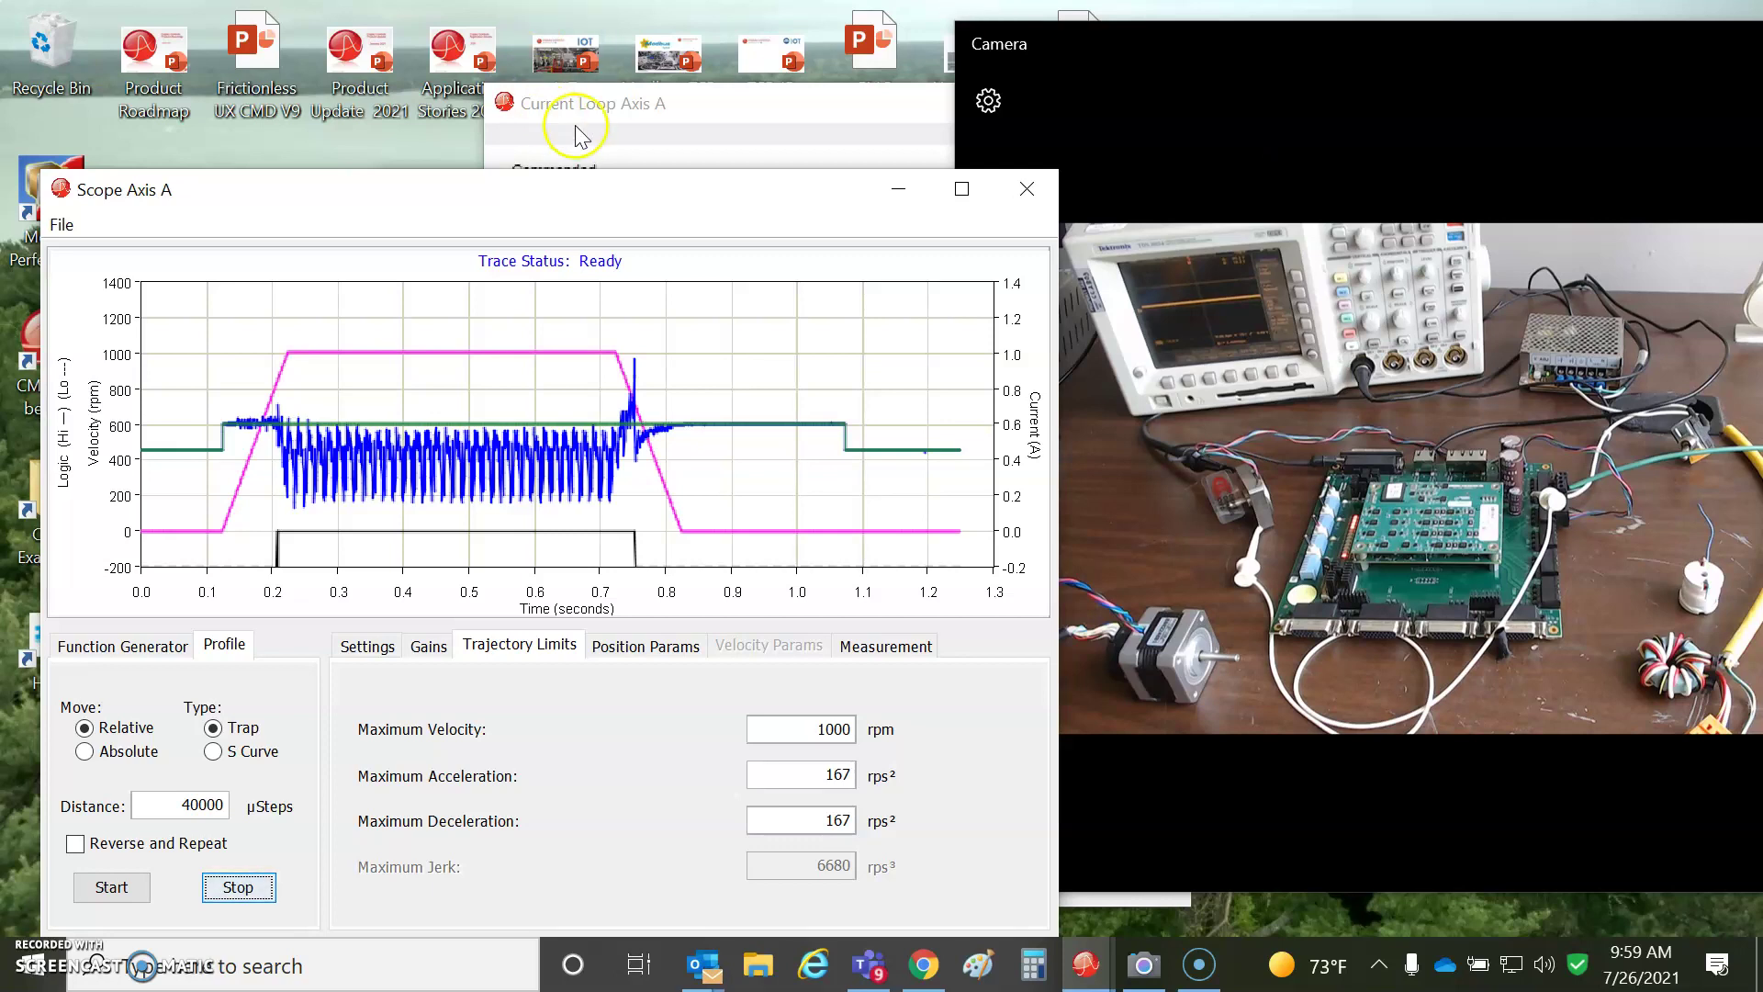
pyautogui.click(771, 105)
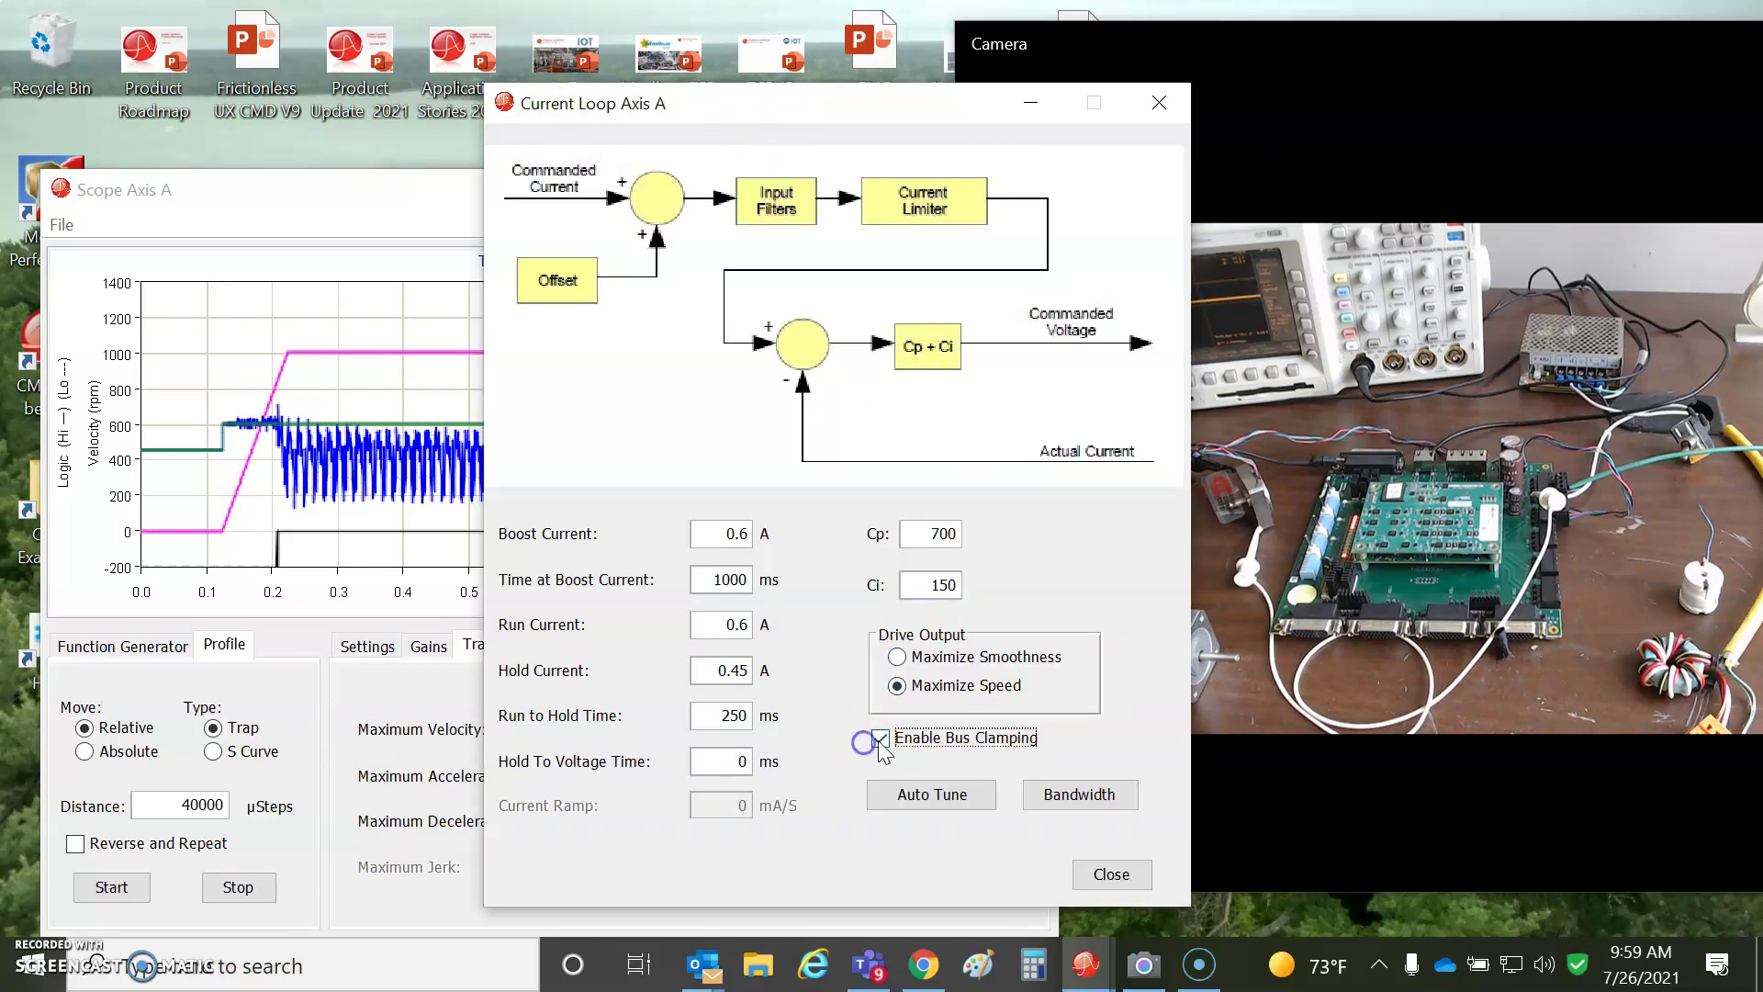
pyautogui.click(1111, 873)
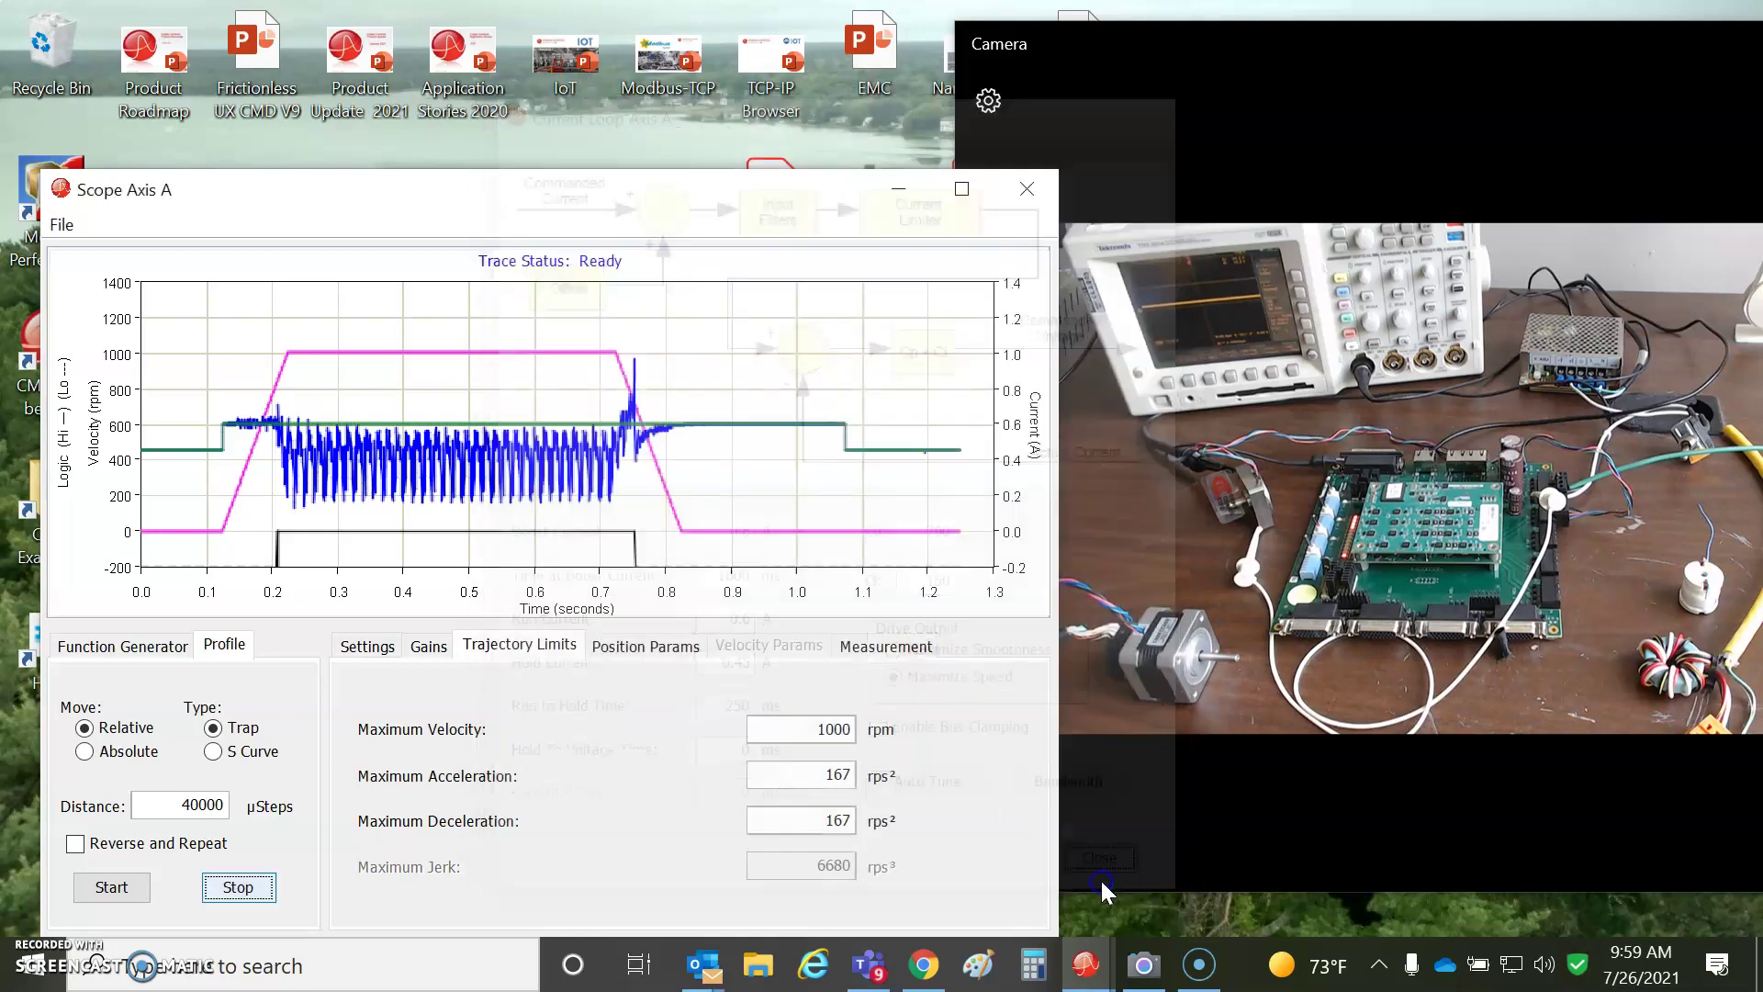
# Run another 1000 rpm move and read its trace from the amplifier.
pyautogui.click(114, 886)
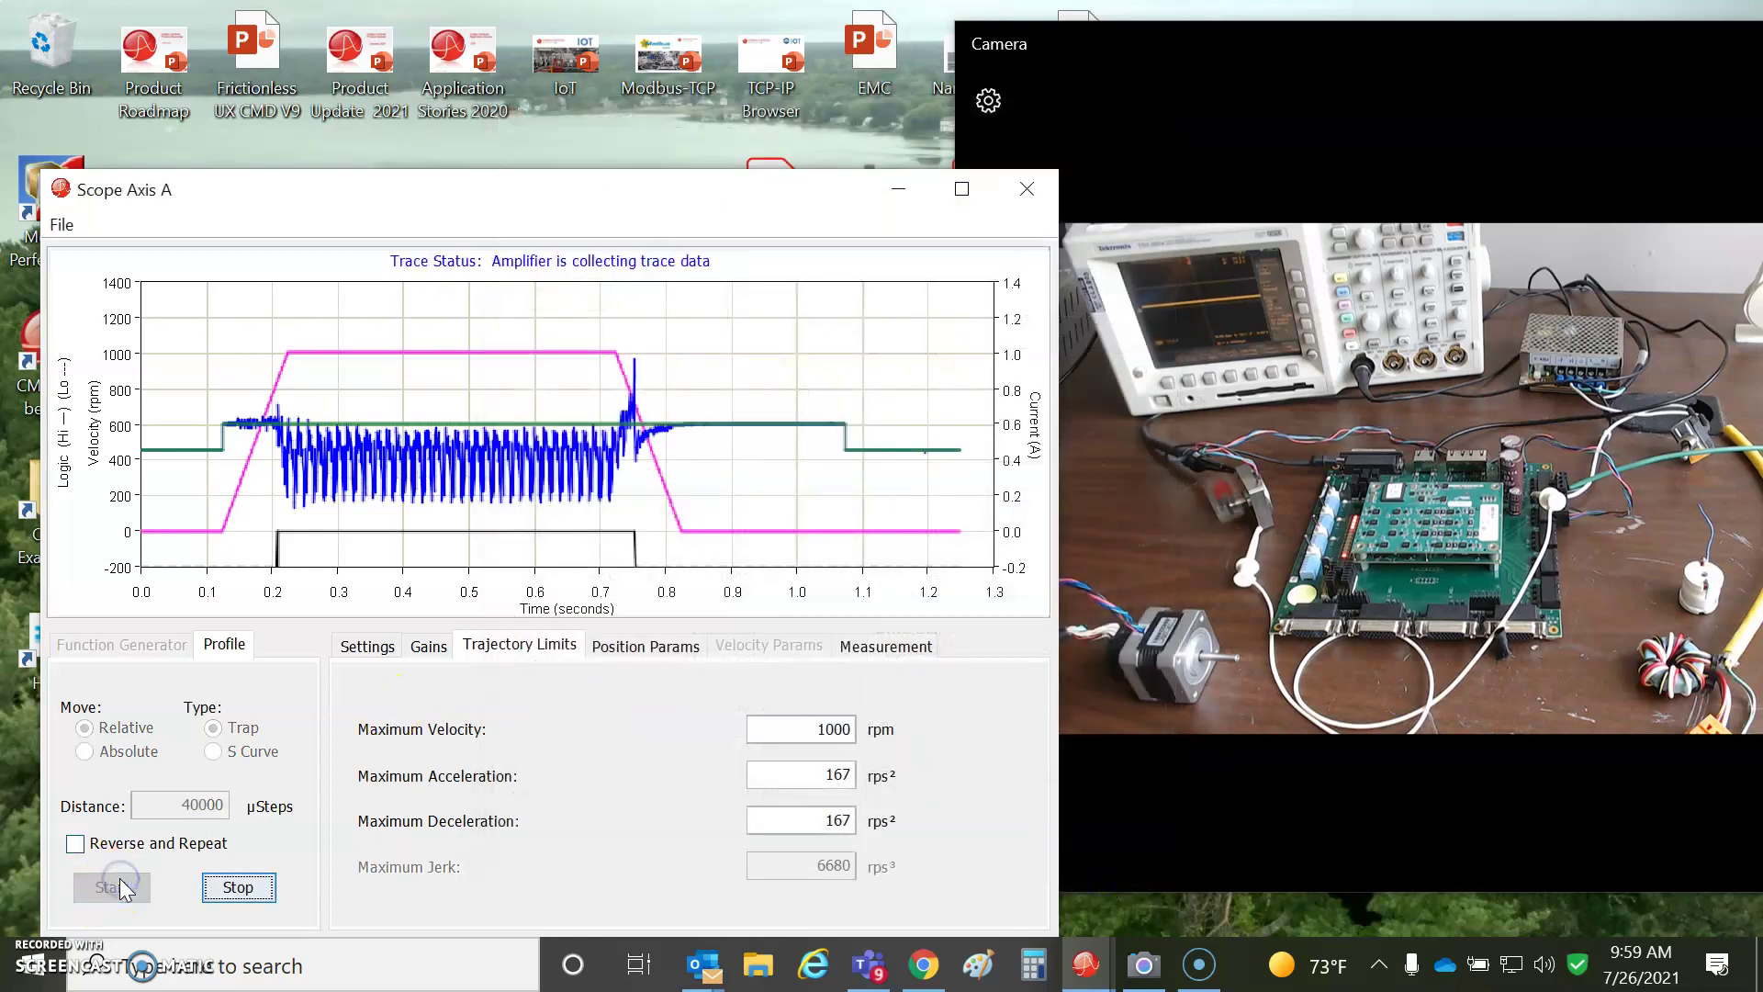
pyautogui.click(1282, 548)
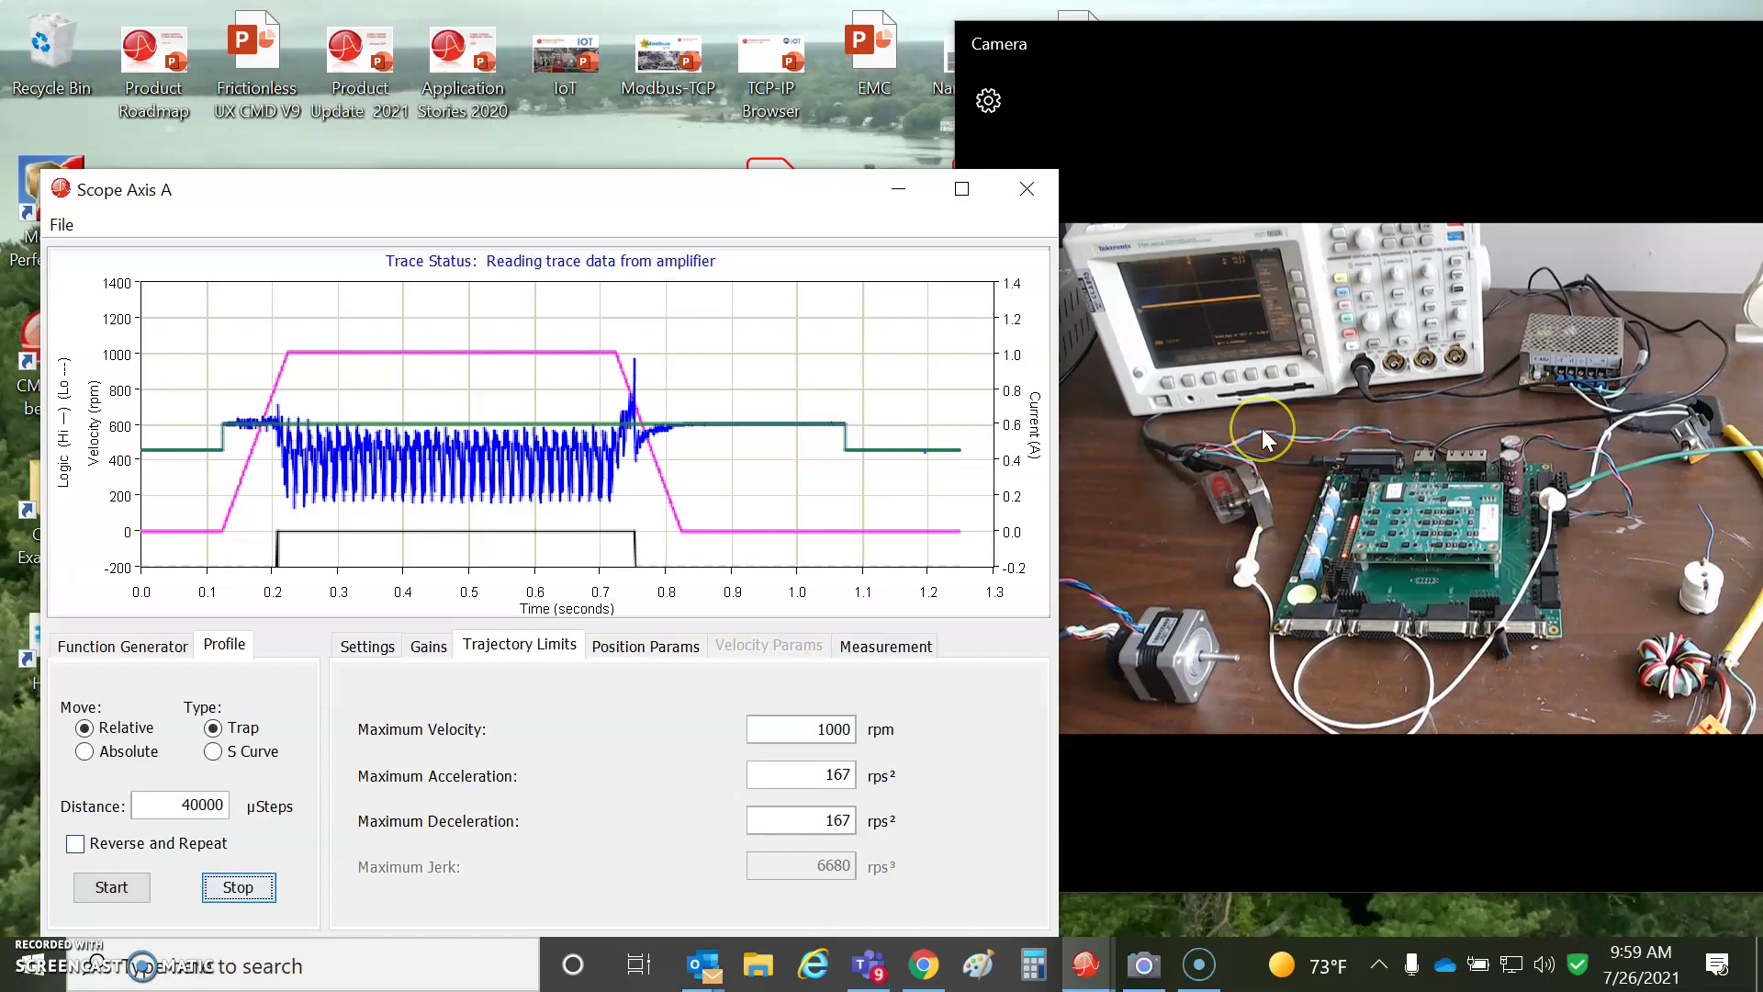